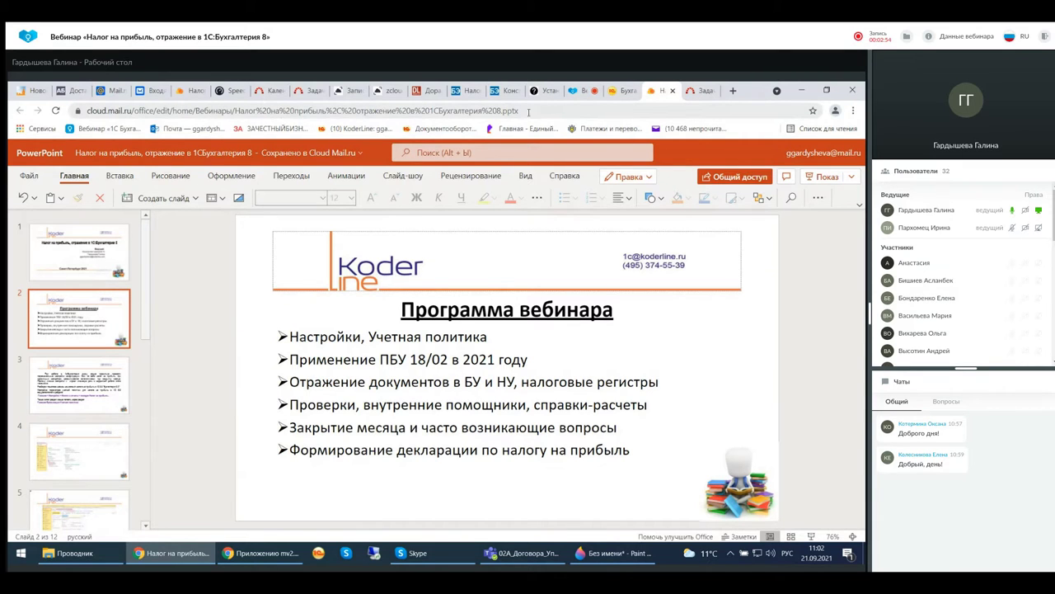
Show slide 3 of the webinar presentation, switch to 1С:Бухгалтерия предприятия and open the Функциональность settings.
left_click(59, 389)
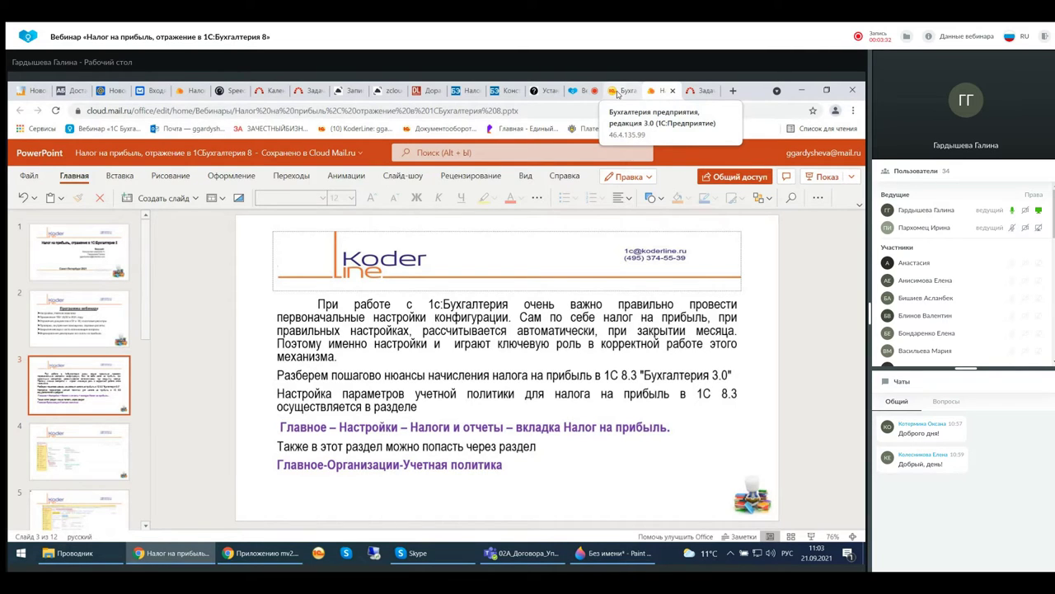
left_click(618, 92)
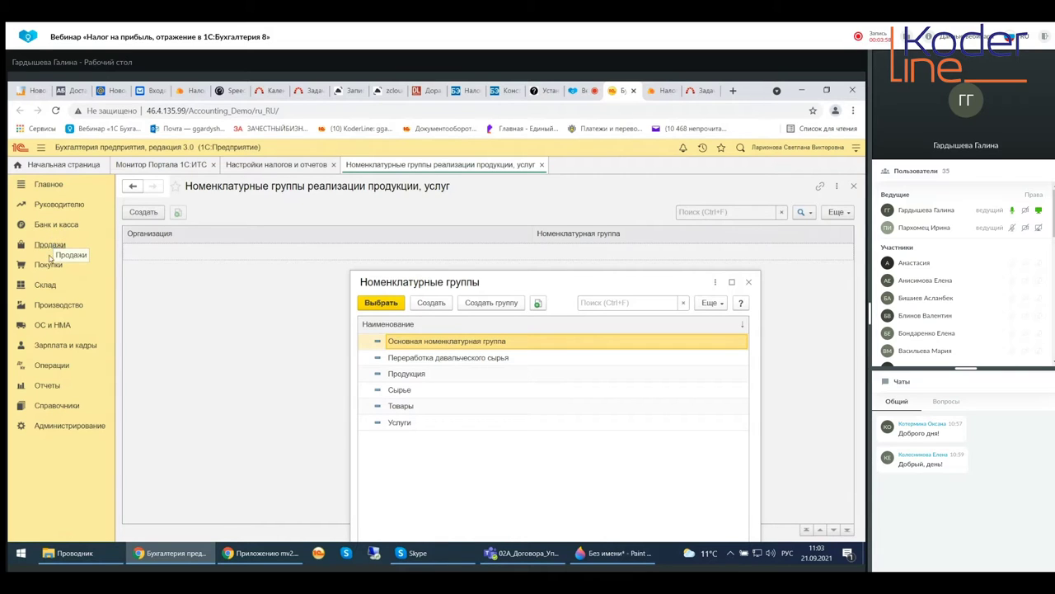
left_click(47, 184)
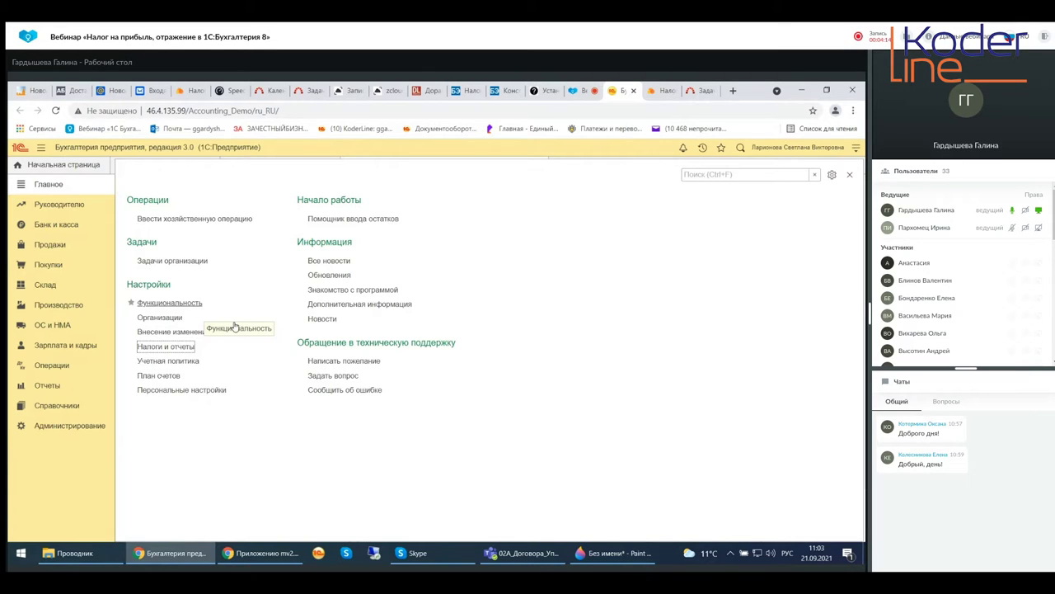
left_click(206, 322)
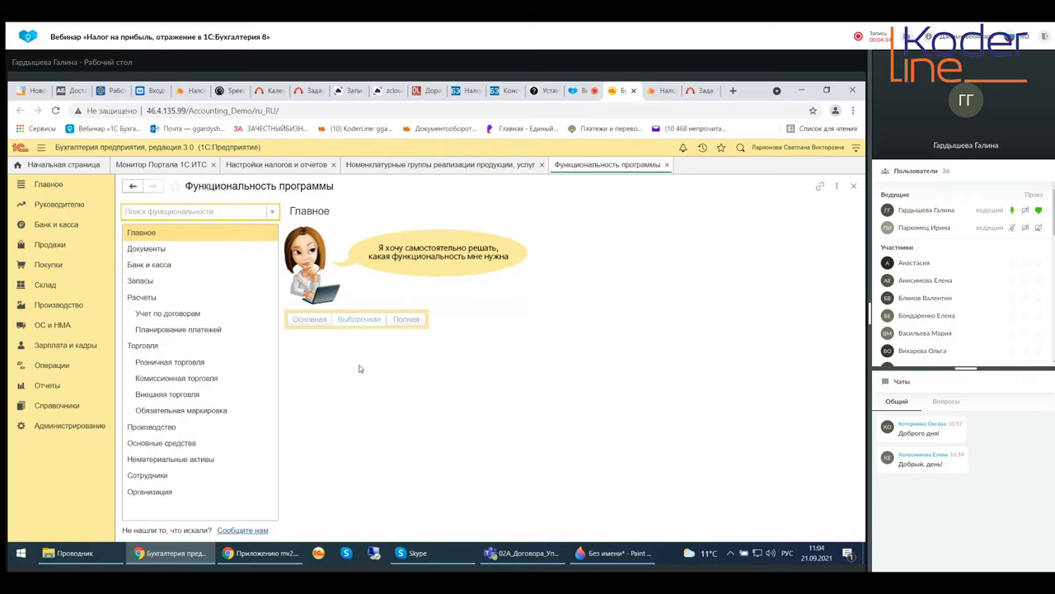
Review the program functionality options for Документы, Банк и касса, Производство, Торговля and Организация.
left_click(139, 251)
left_click(141, 266)
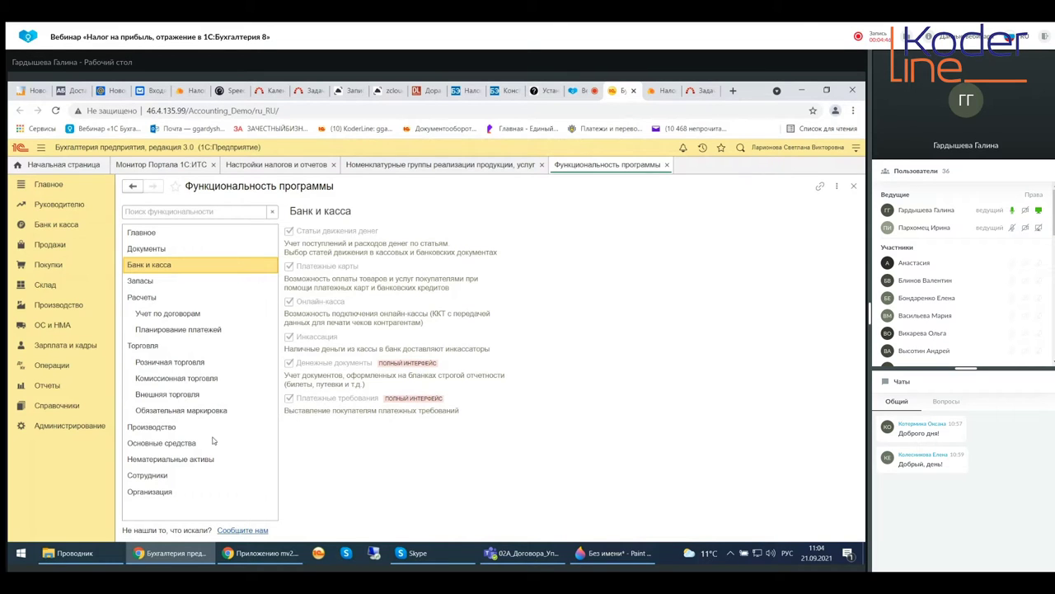
left_click(163, 428)
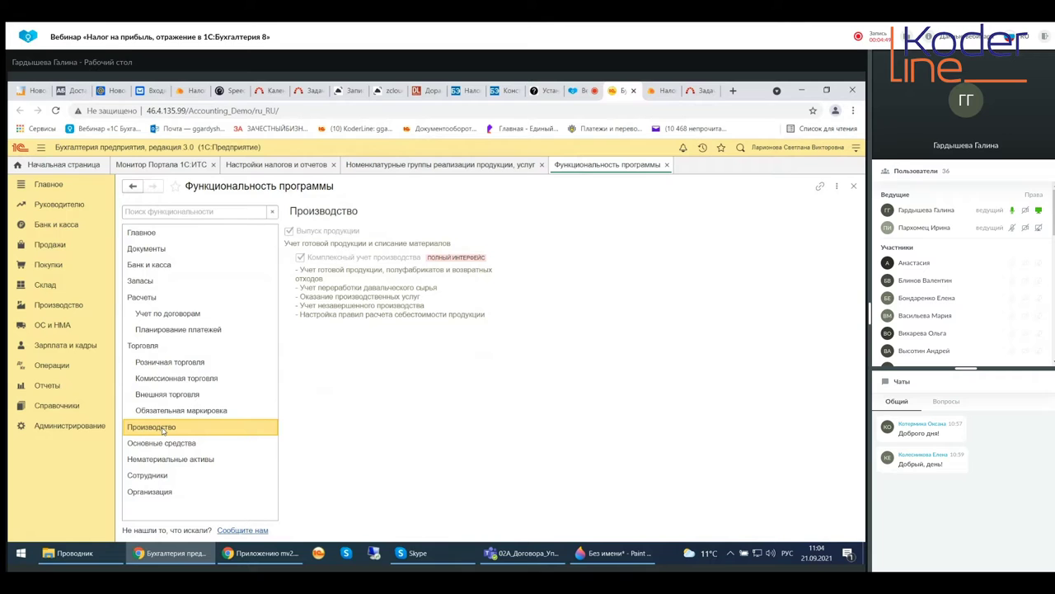
left_click(136, 346)
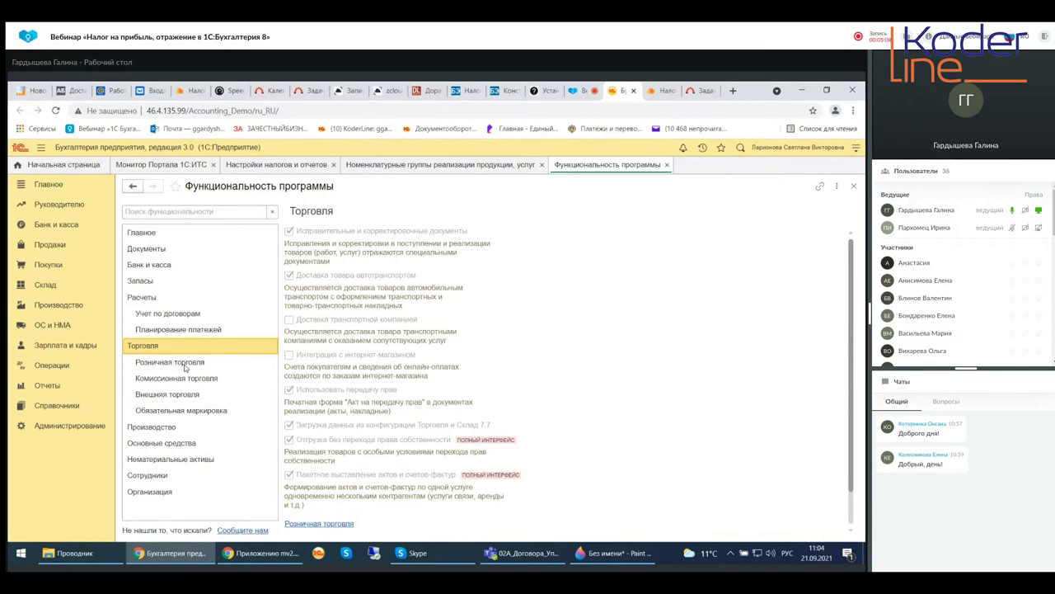
left_click(155, 495)
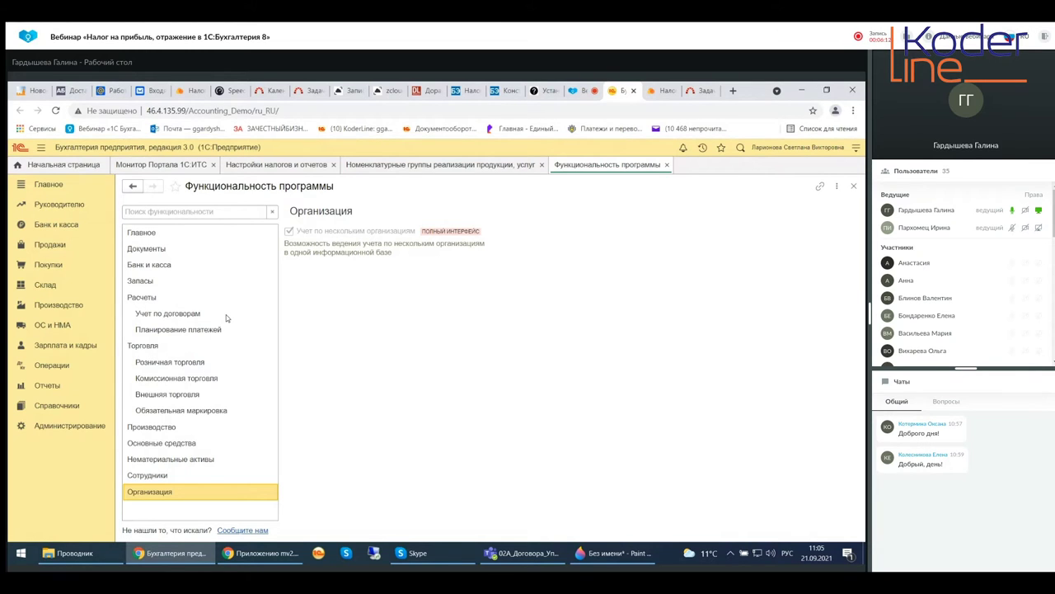
View the program information with its user line highlighted, and close it along with the Функциональность form.
left_click(855, 150)
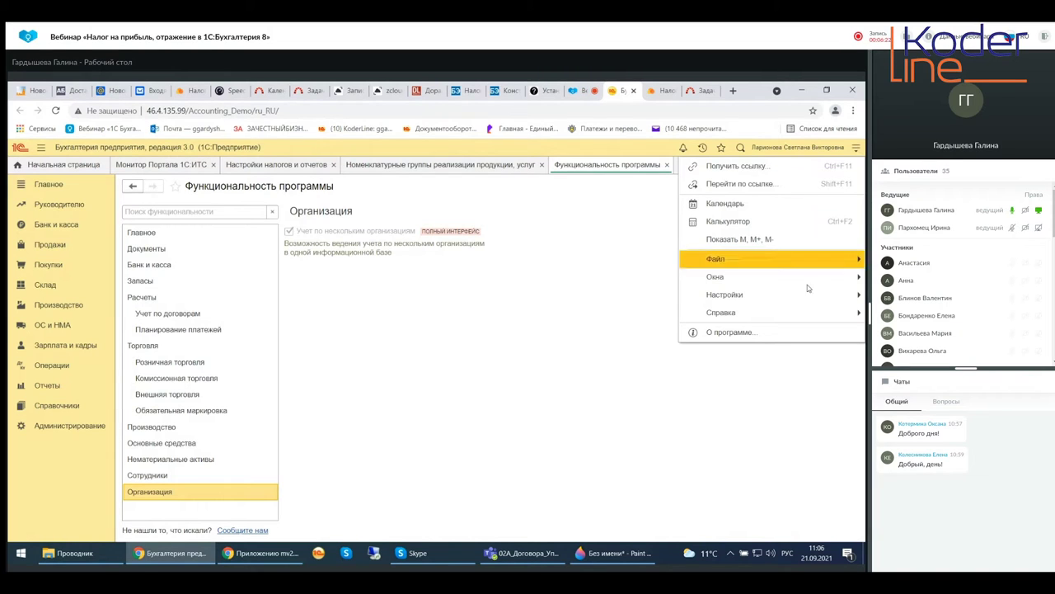
left_click(763, 336)
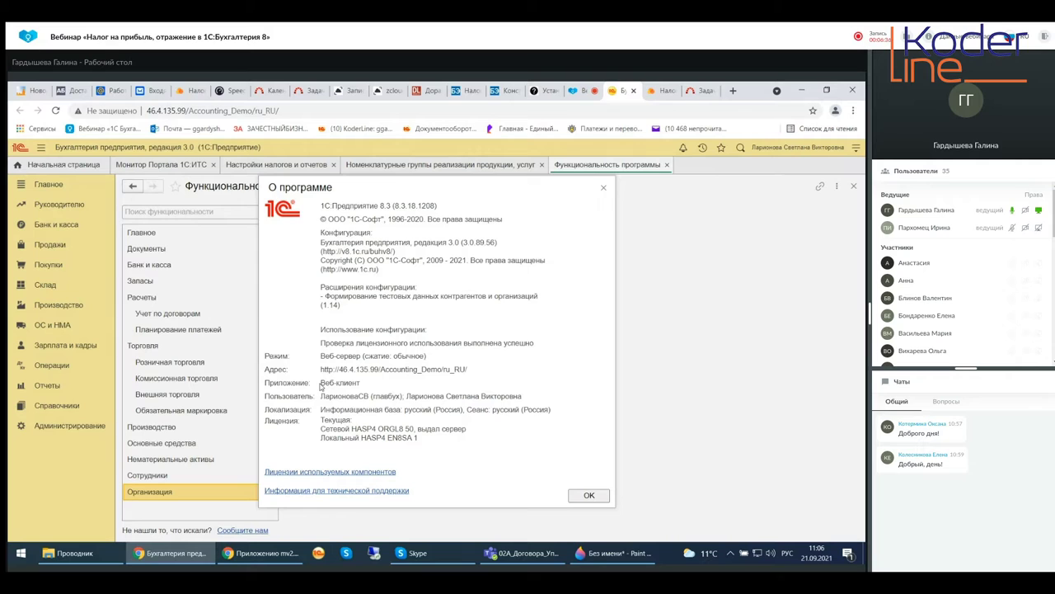
triple_click(422, 393)
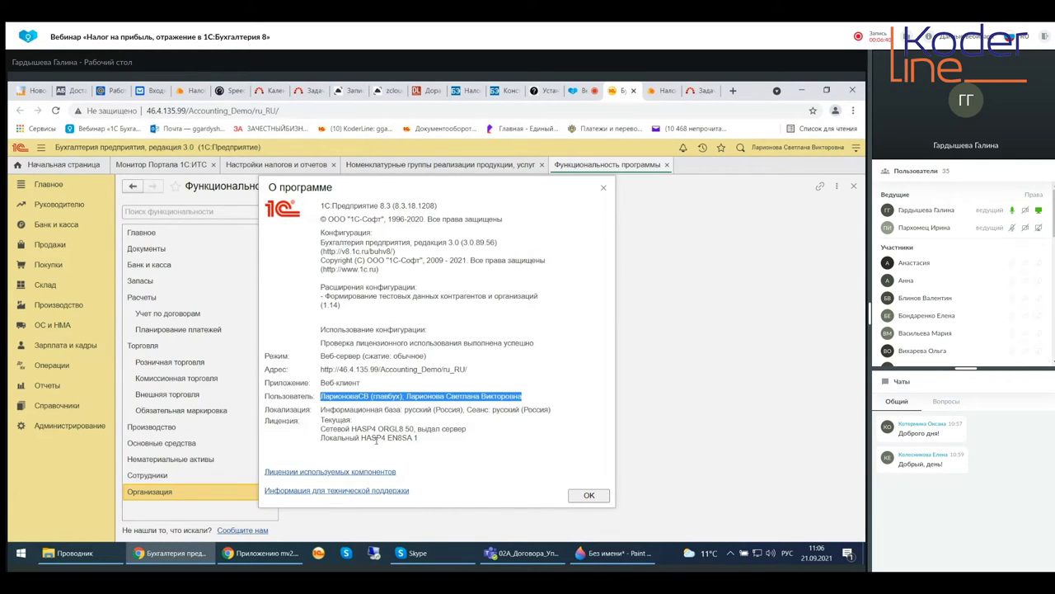
left_click(603, 188)
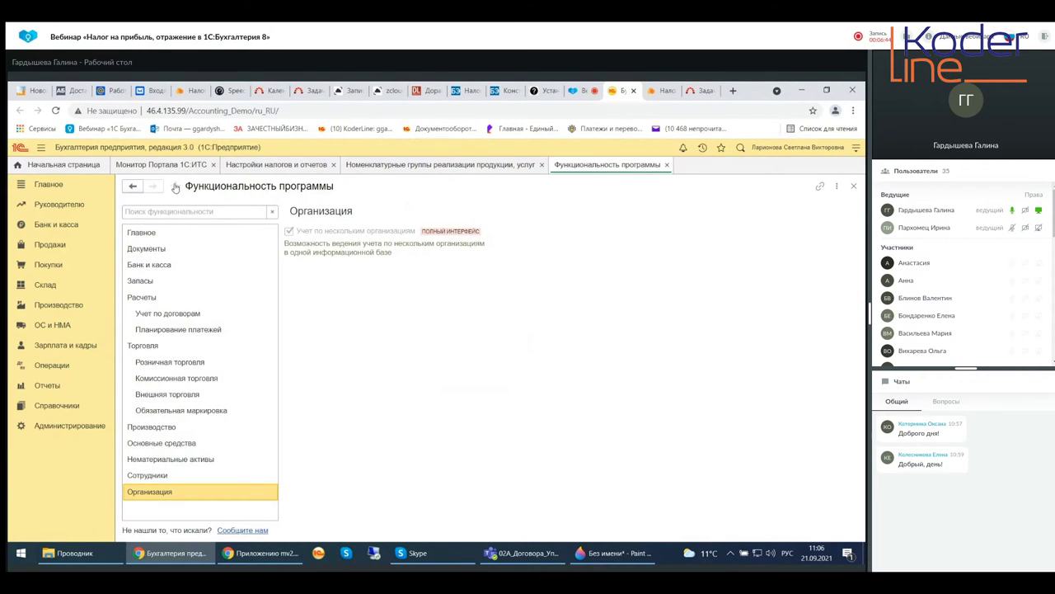
left_click(666, 165)
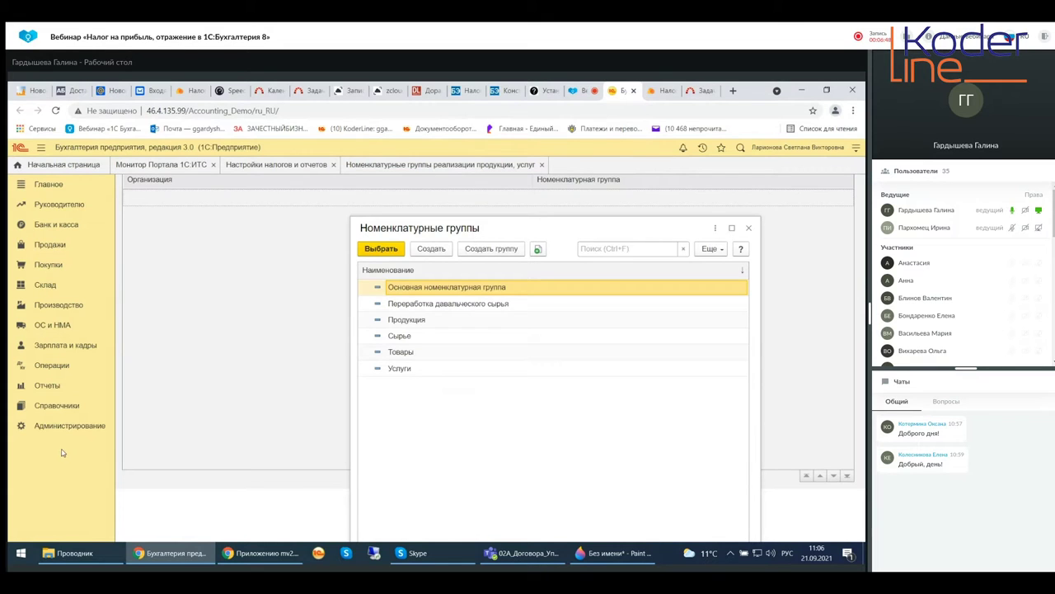
Open the Учетная политика form from the main settings, view the organizations available in it, and close the form.
left_click(47, 185)
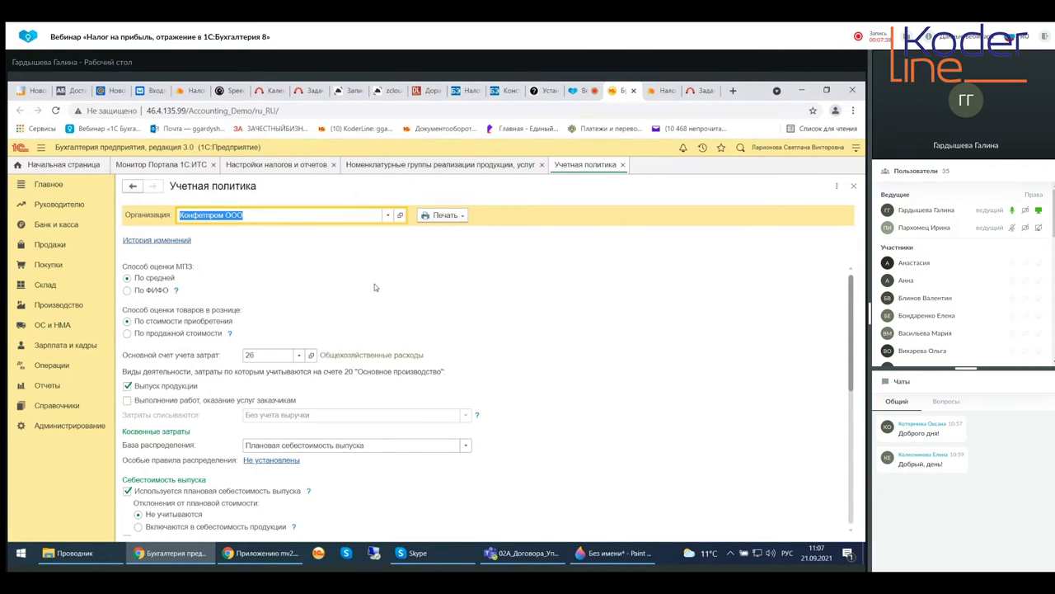
left_click(389, 215)
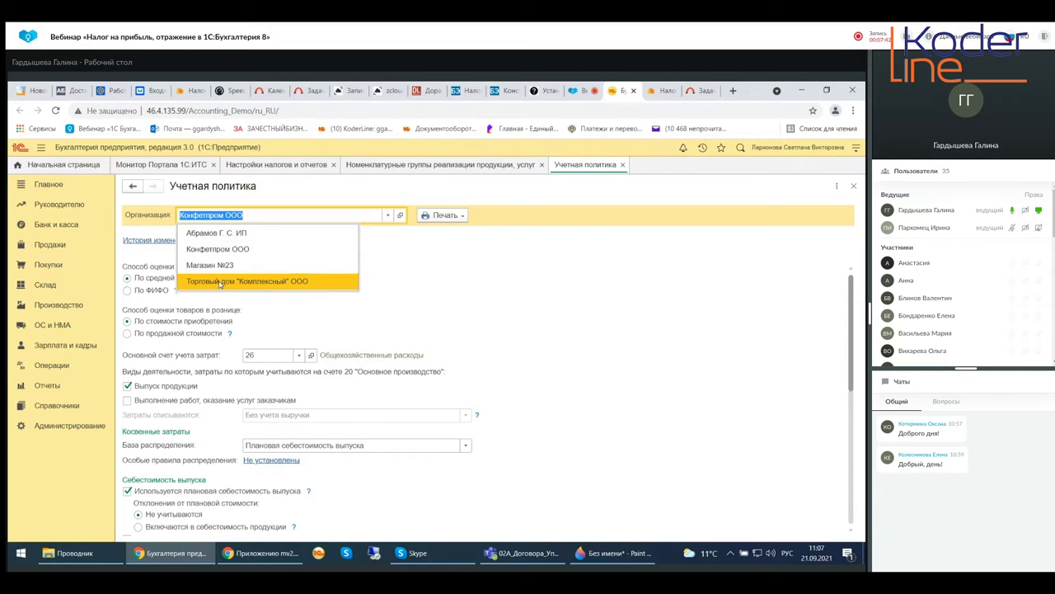
left_click(552, 303)
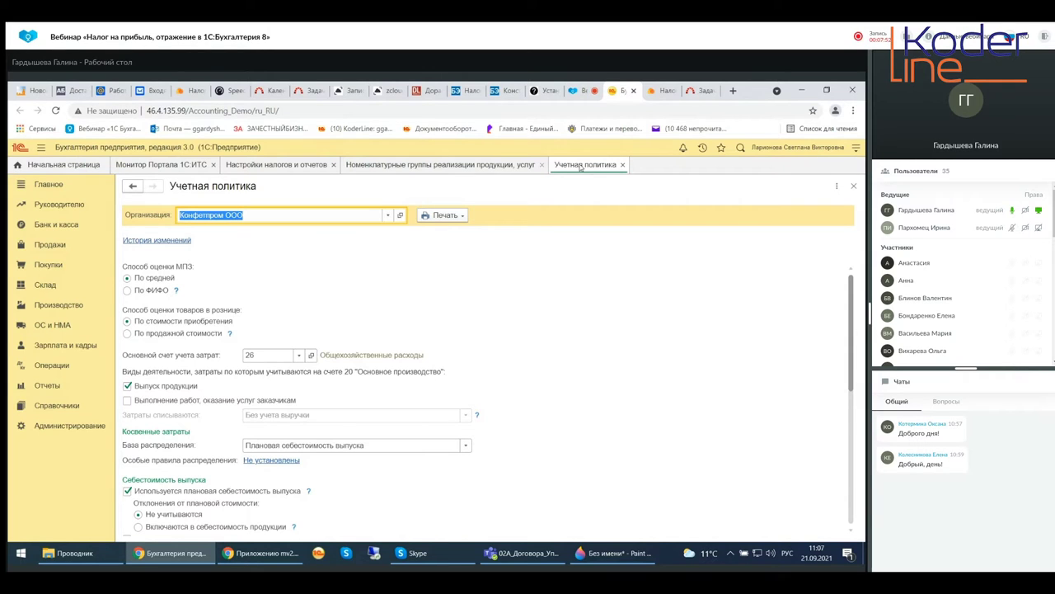
left_click(624, 166)
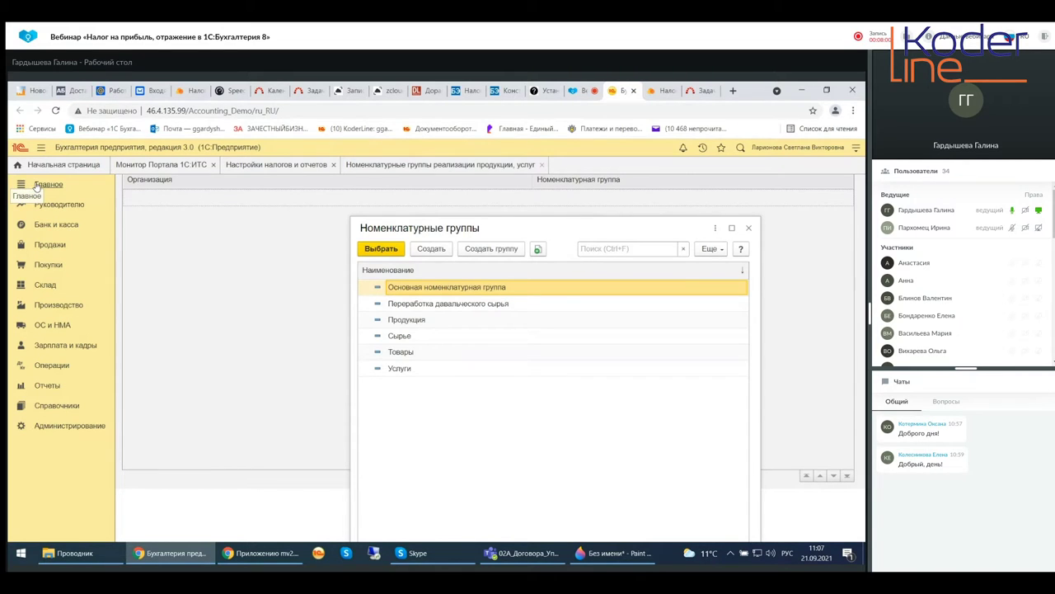
Open the Конфетпром ООО card from the Организации list and show its Учетная политика change history.
left_click(38, 185)
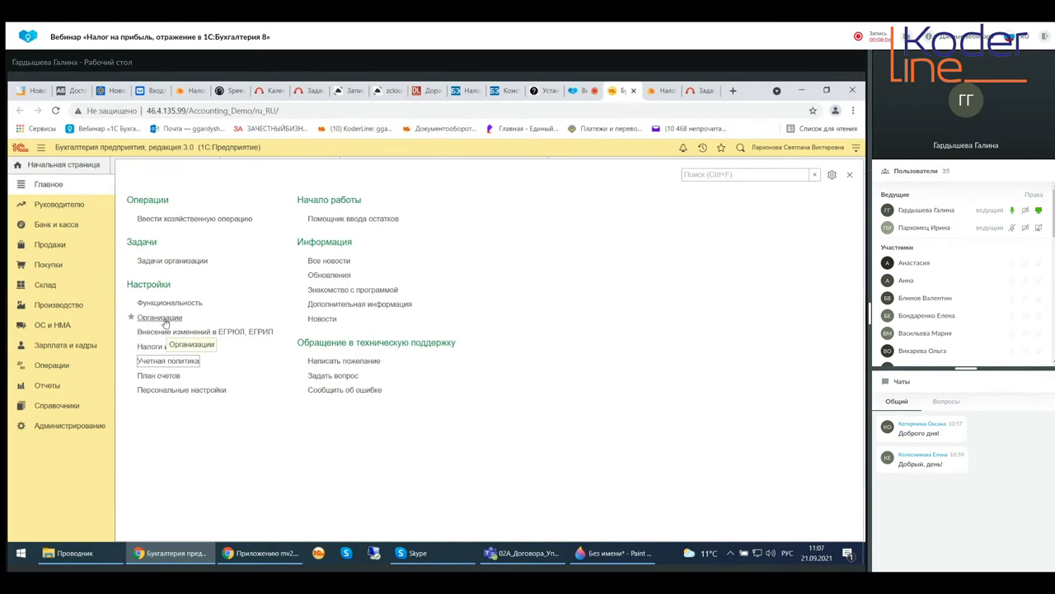
left_click(165, 321)
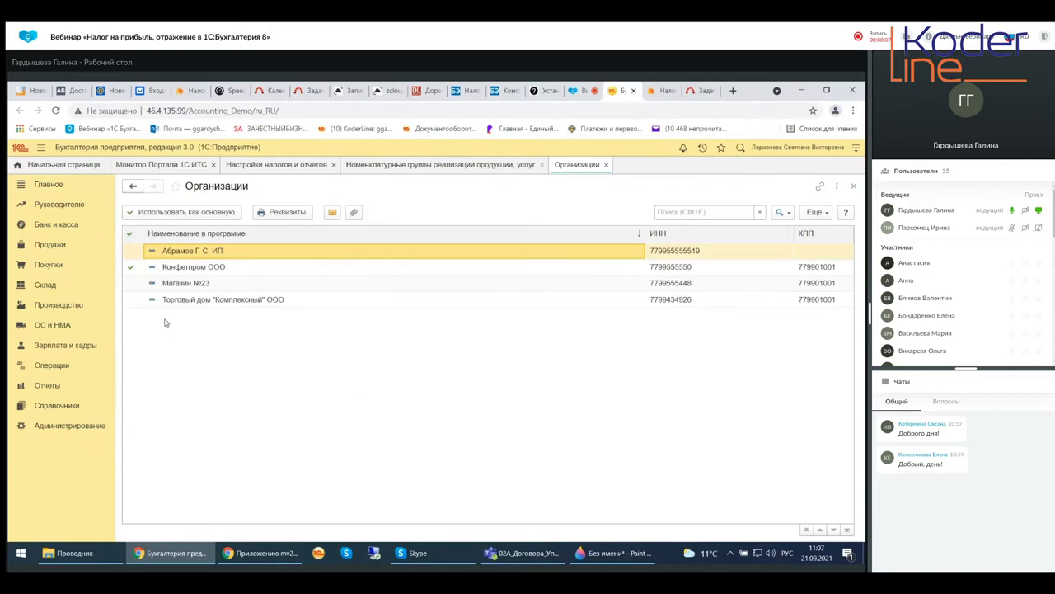
left_click(199, 269)
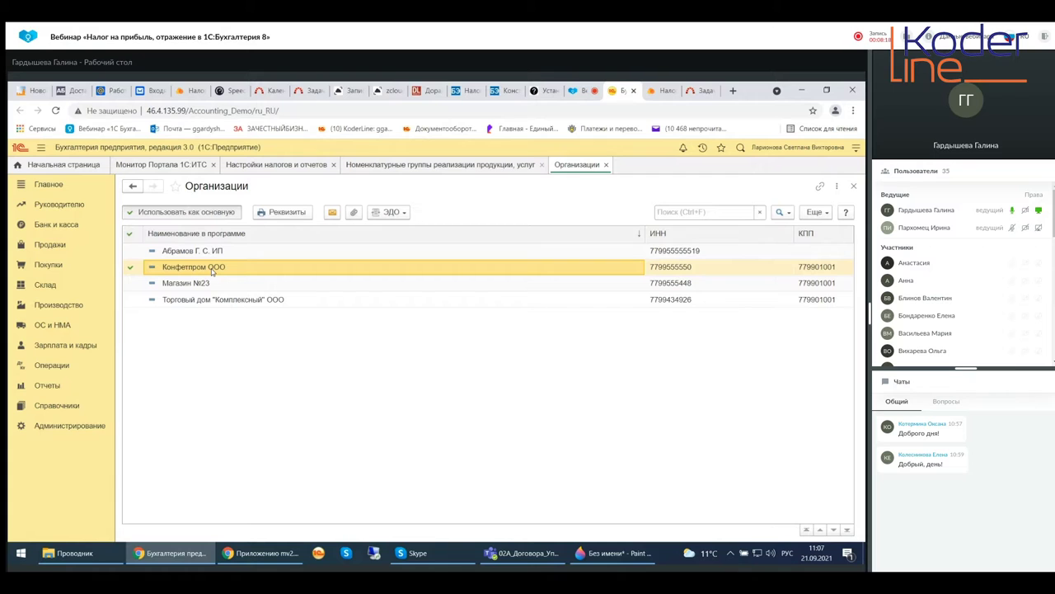
double_click(165, 269)
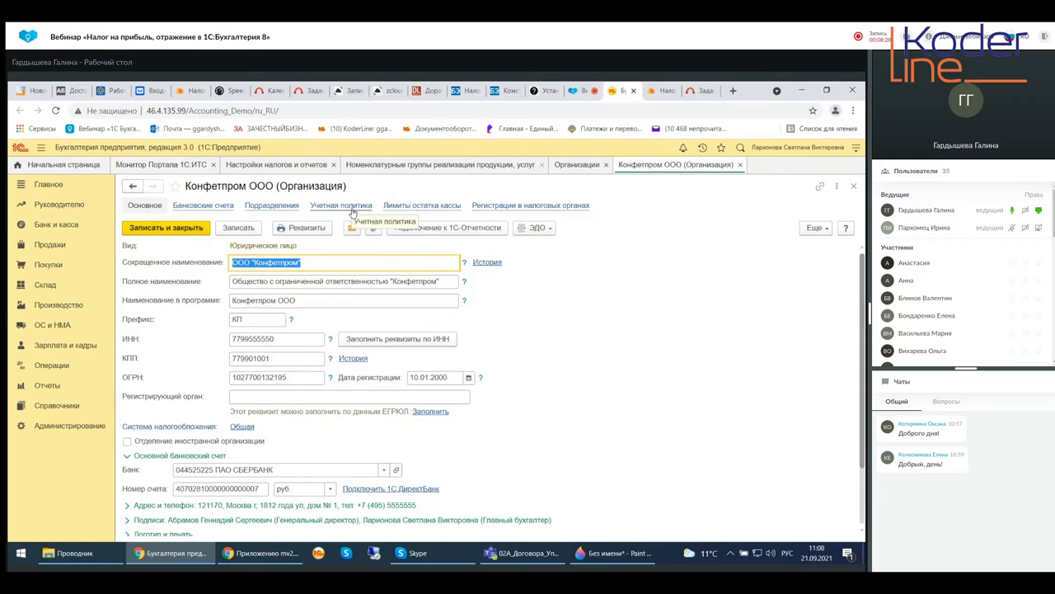
left_click(351, 206)
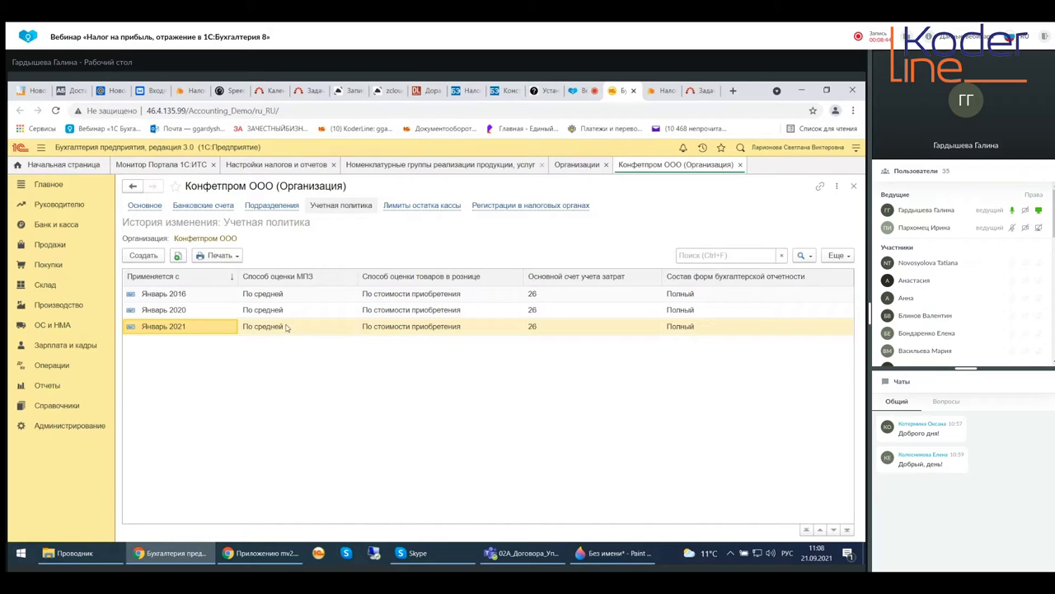
Look over the accounting policy entries for January 2016, 2020 and 2021, and open the January 2021 entry.
left_click(184, 293)
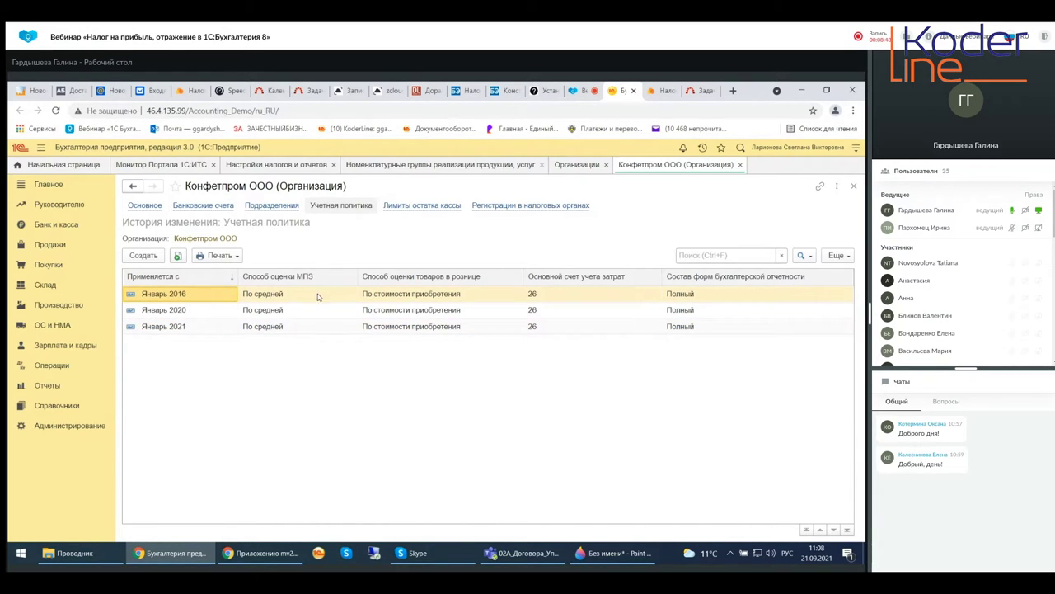
left_click(175, 312)
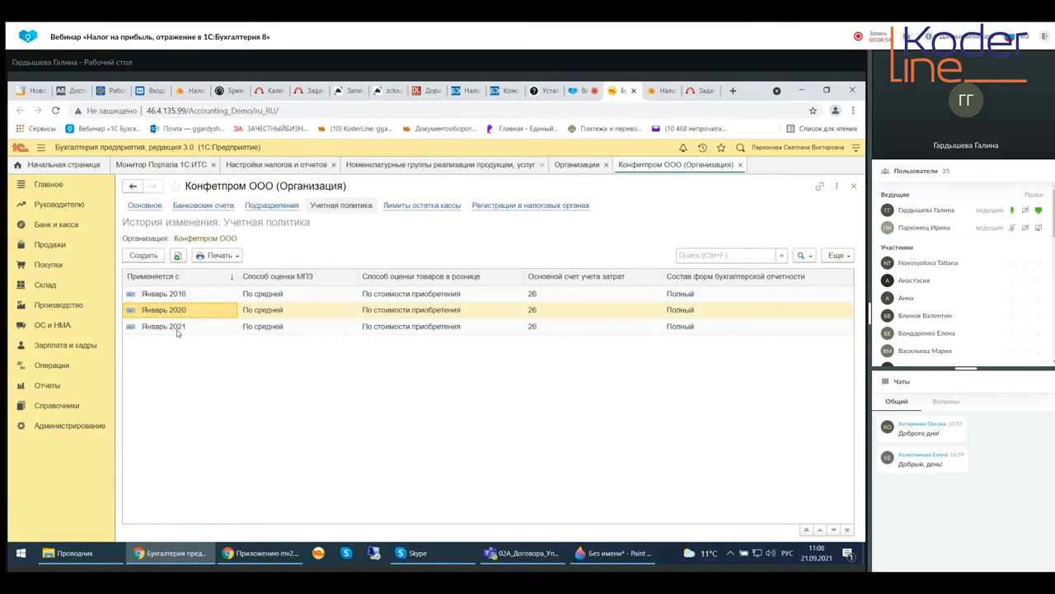
left_click(176, 329)
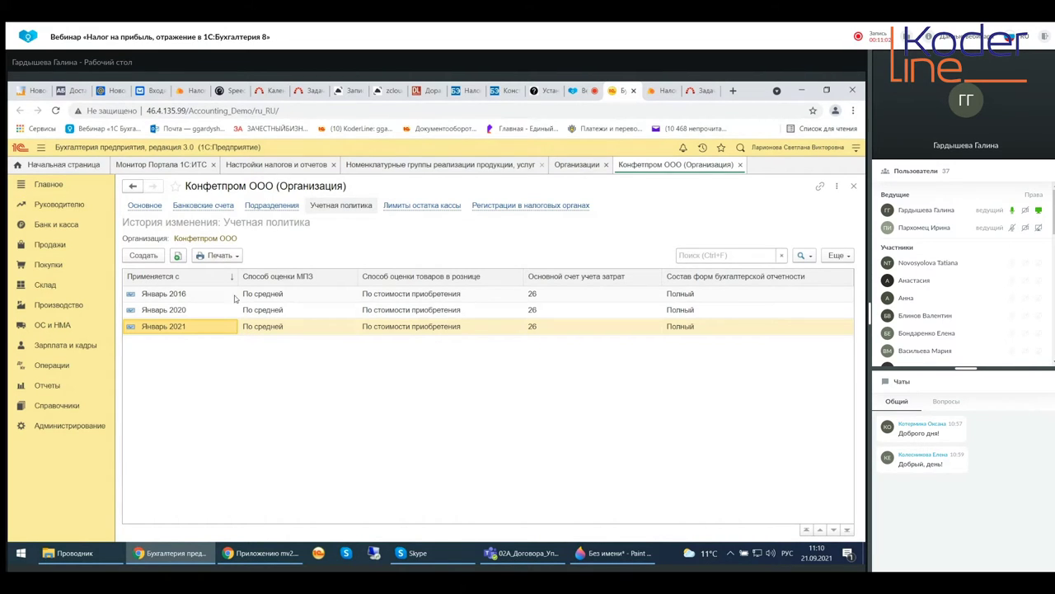
left_click(260, 328)
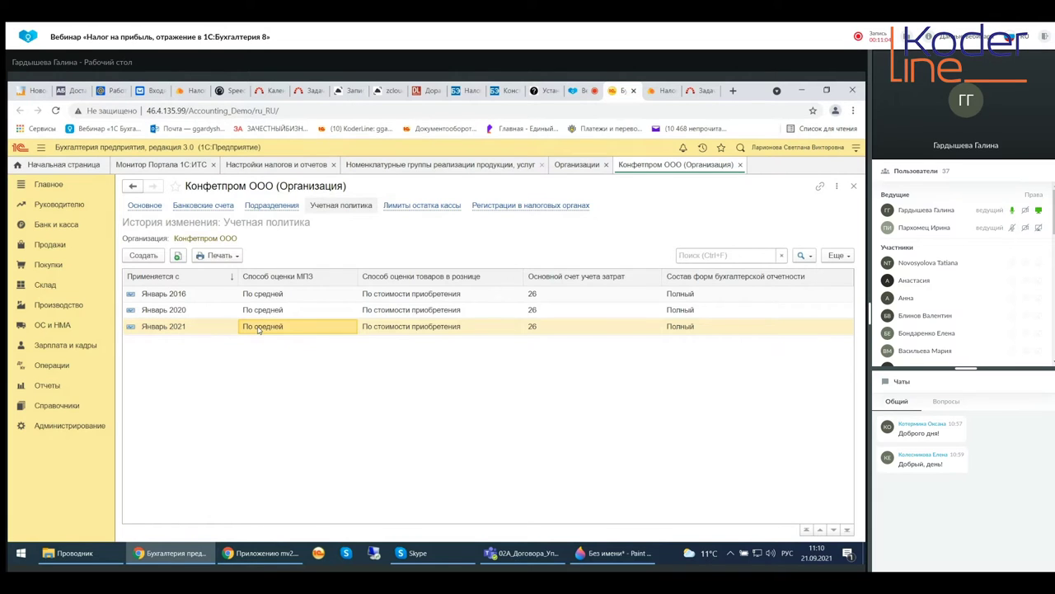
double_click(290, 325)
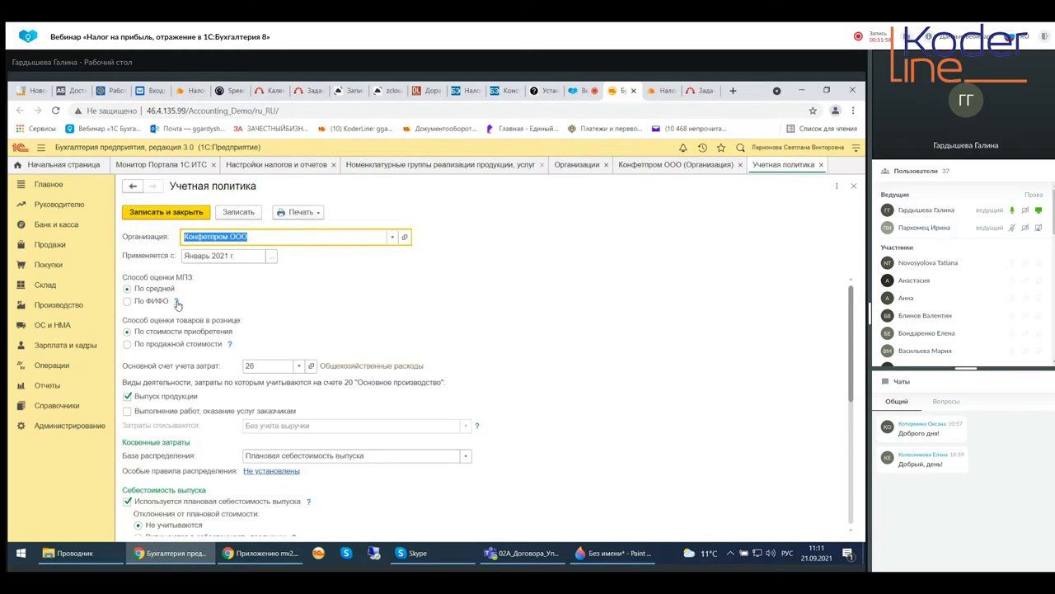
Read the help notes for the По ФИФО inventory valuation and По продажной стоимости retail valuation options, closing each one.
left_click(177, 302)
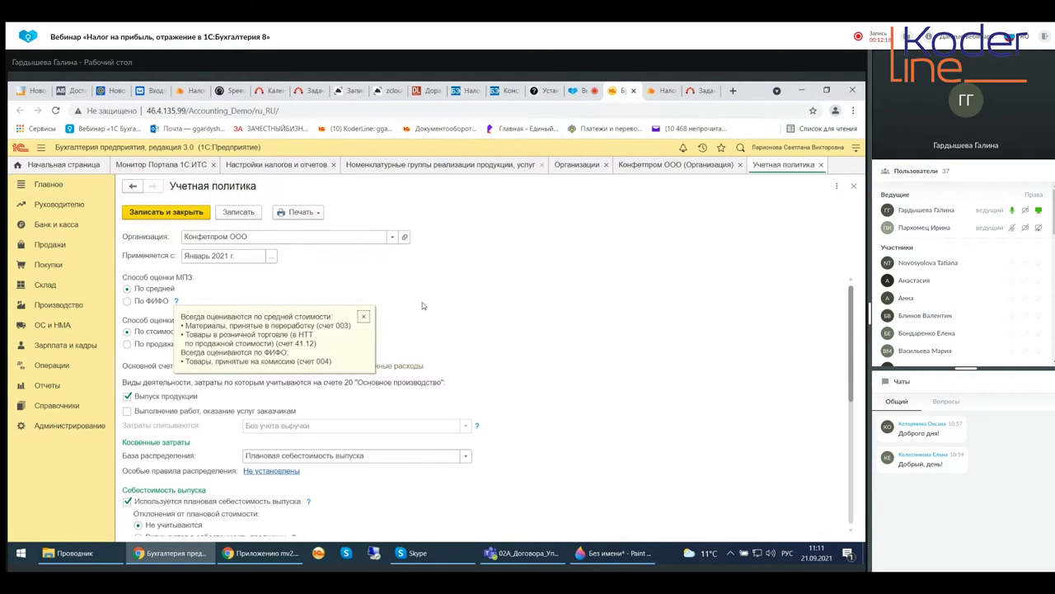
left_click(362, 318)
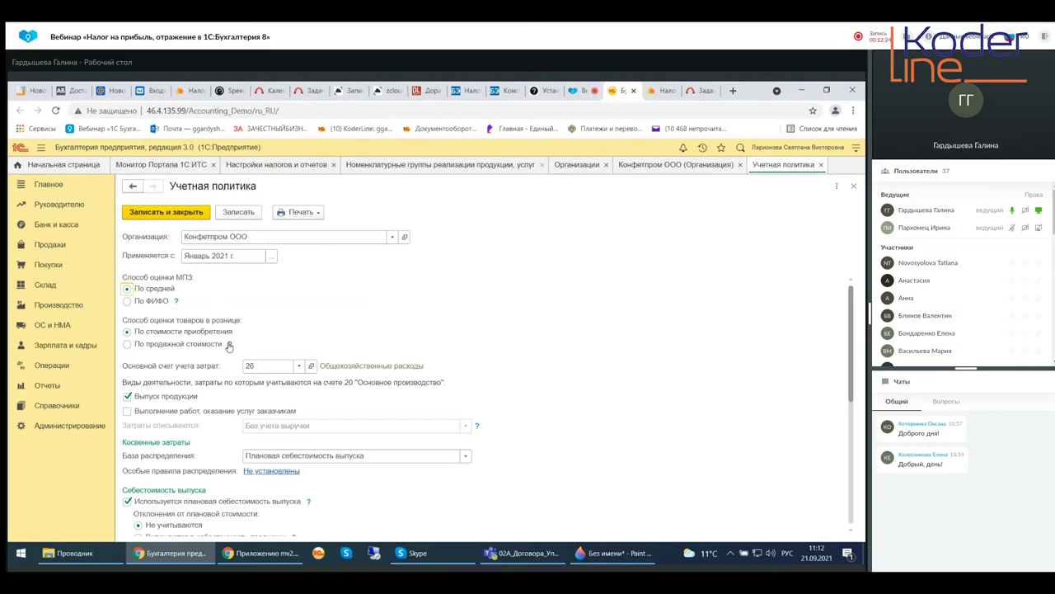
left_click(230, 346)
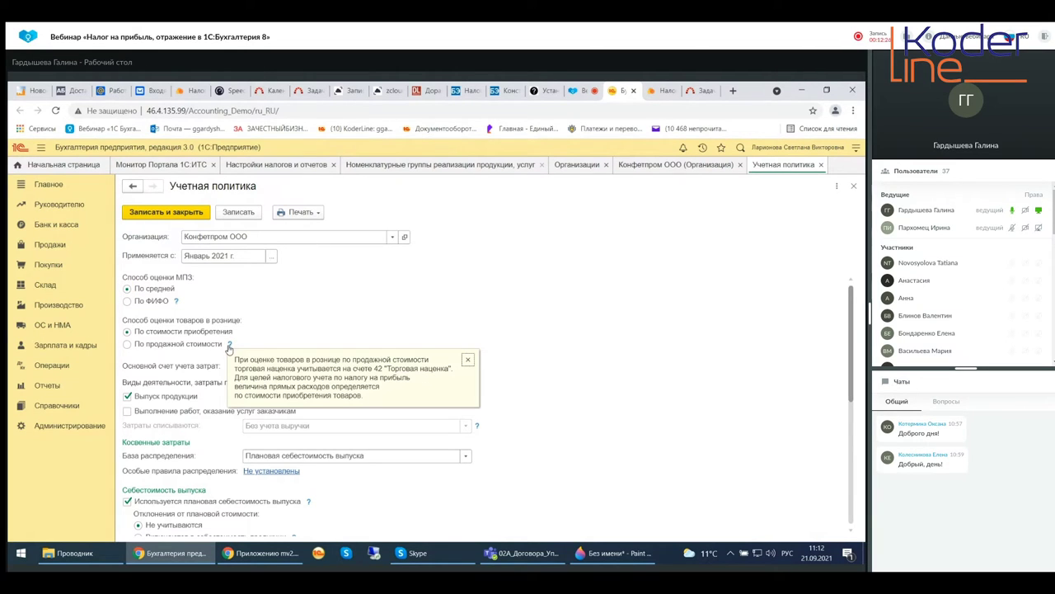
left_click(468, 361)
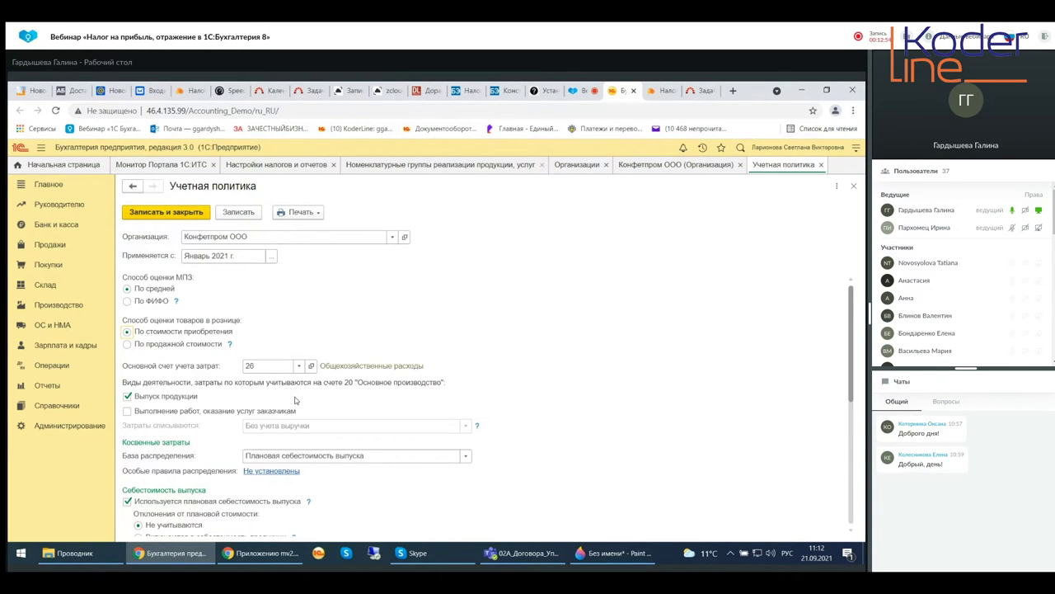
View the full chart of accounts available for Основной счет учета затрат and close it without choosing an account.
scroll(296, 400, "down", 2)
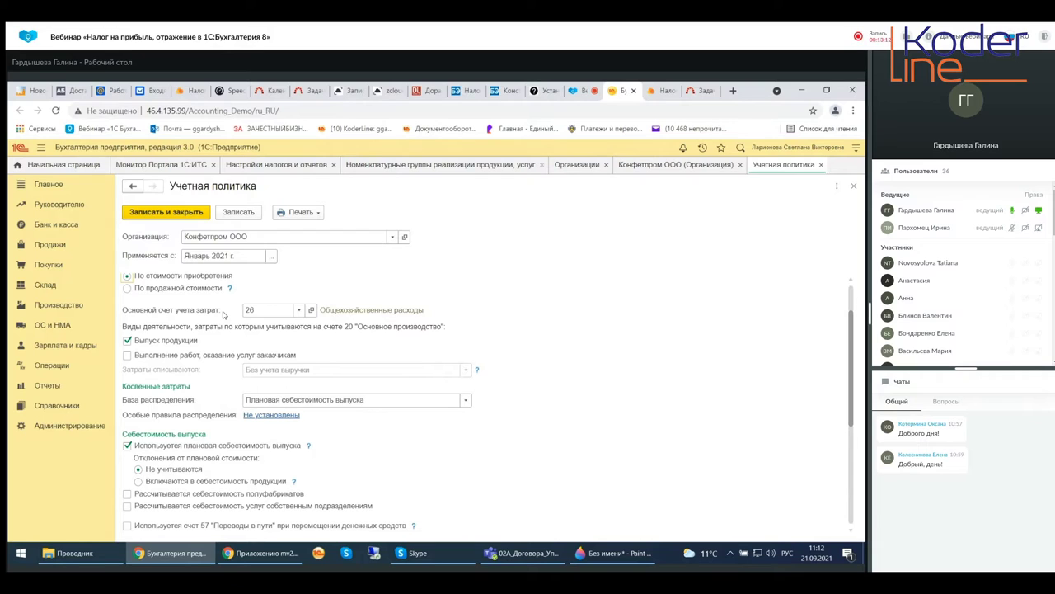
left_click(298, 310)
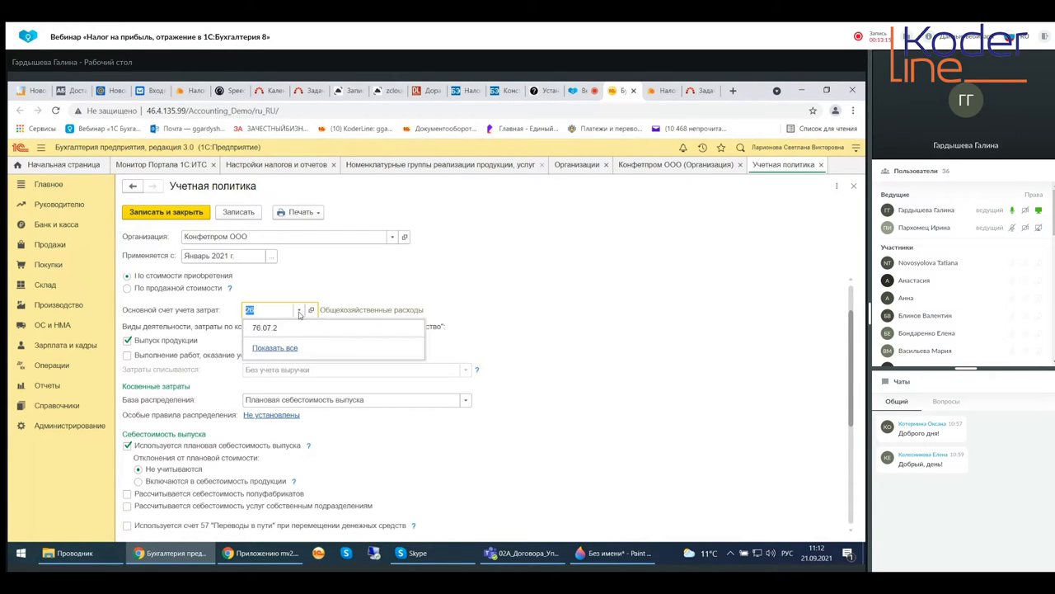
left_click(268, 350)
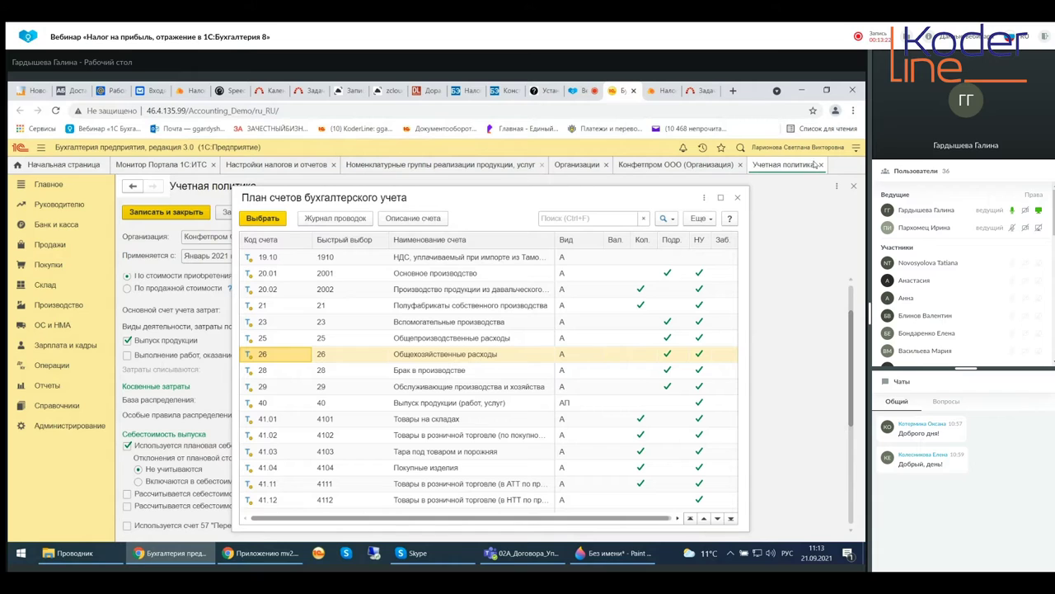
left_click(738, 200)
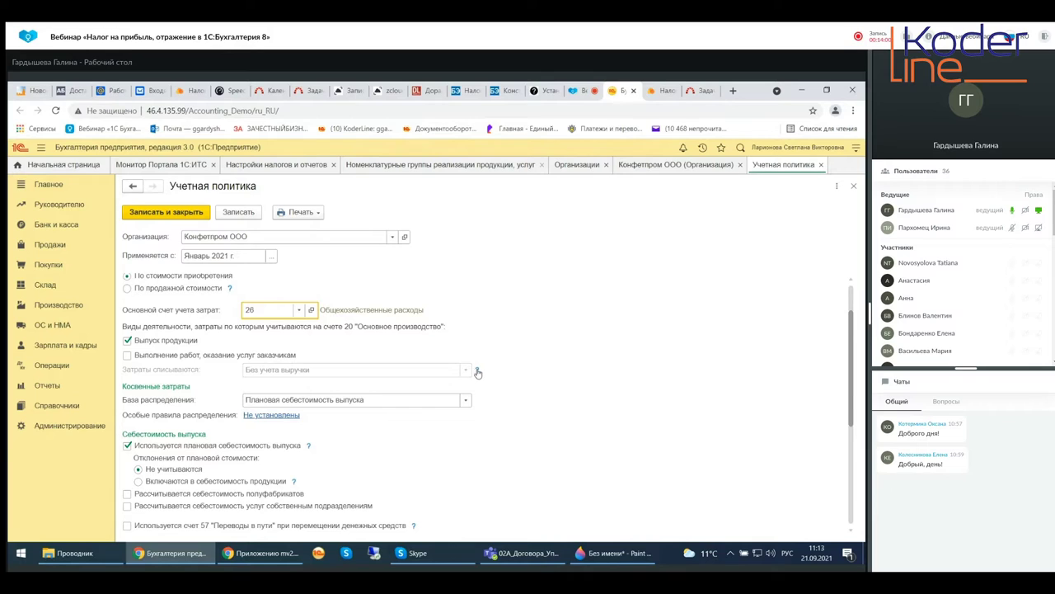
Read the help note for Затраты списываются and review the remaining policy settings down to Состав форм бухгалтерской отчетности.
left_click(477, 371)
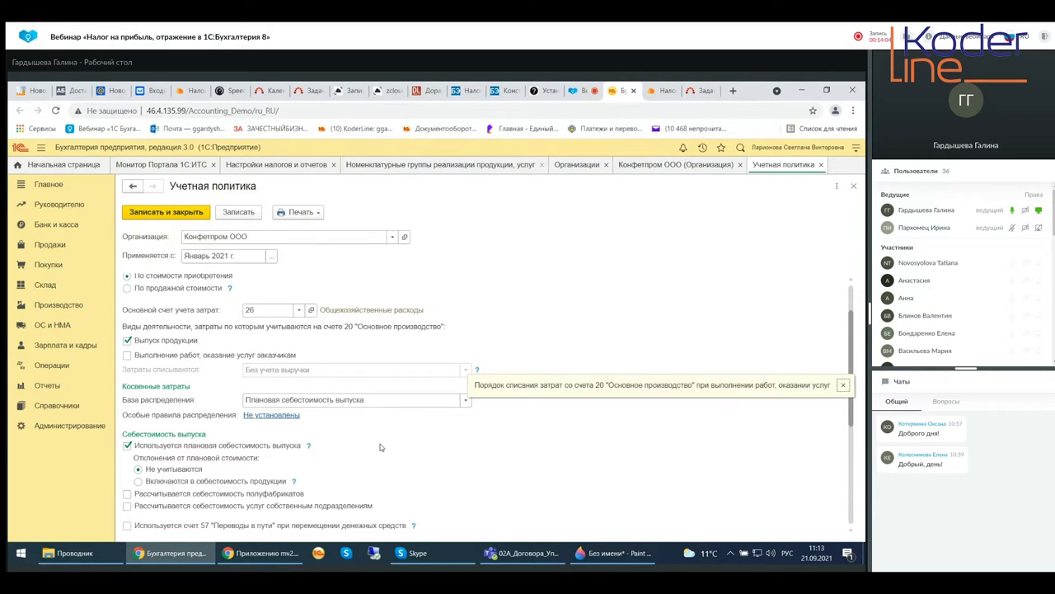
scroll(554, 316, "down", 3)
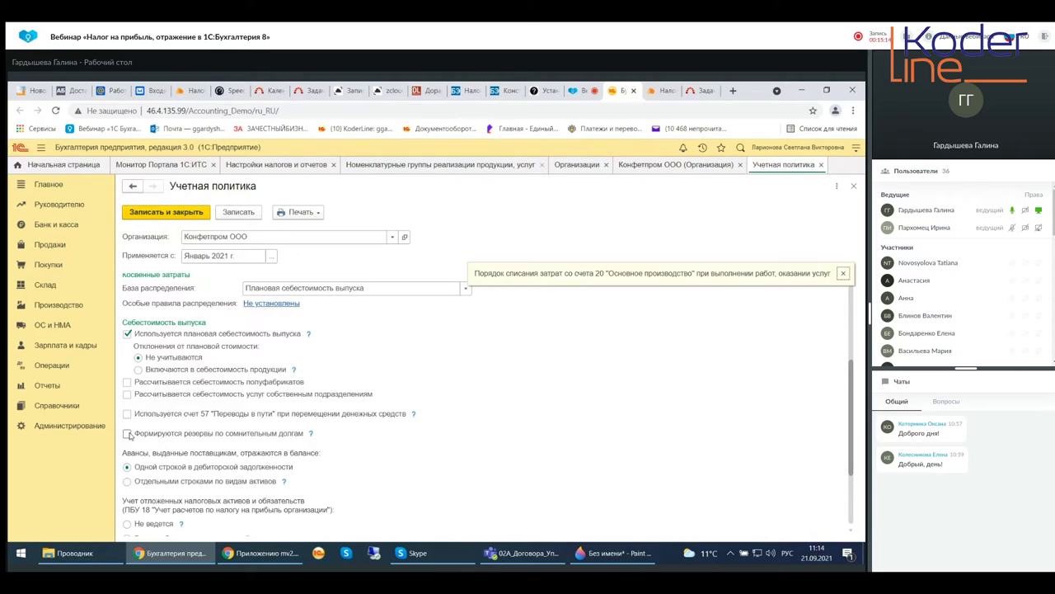
scroll(127, 436, "down", 1)
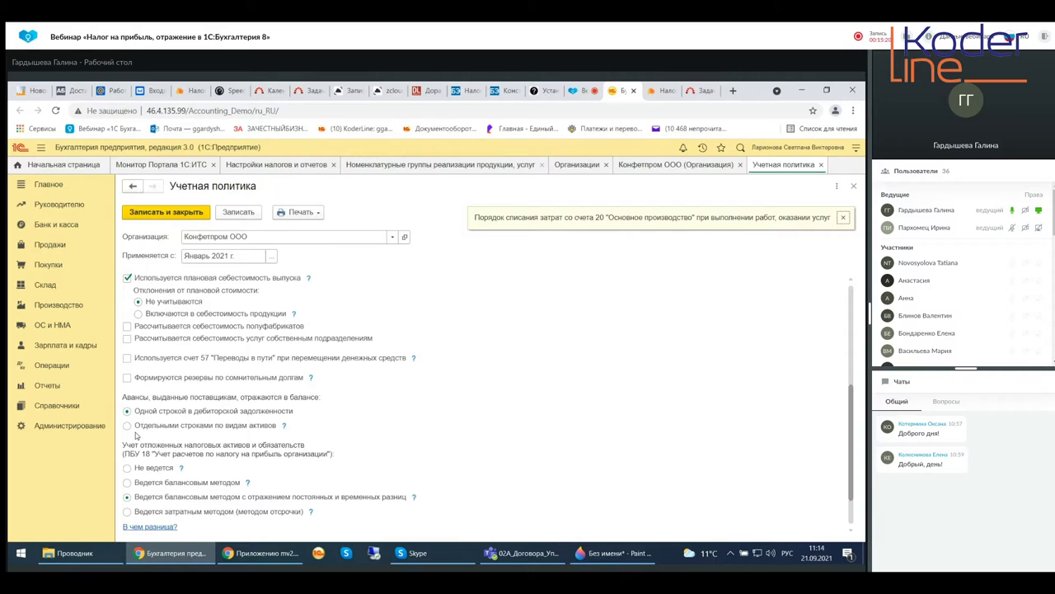
scroll(424, 428, "down", 1)
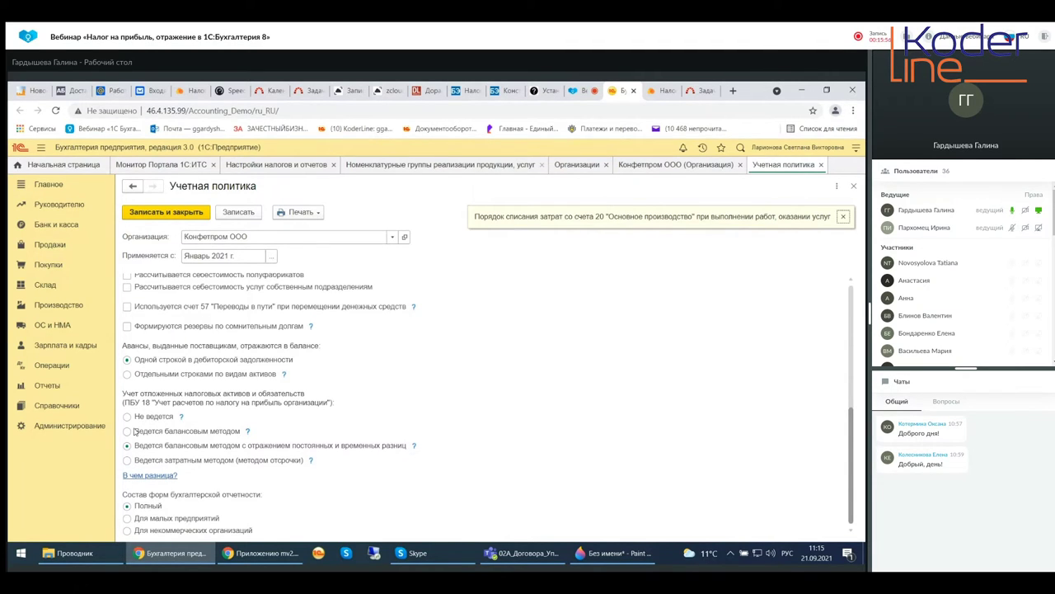
Read the help note for Ведется балансовым методом, skim its detailed article on ПБУ 18/02, and close both.
left_click(246, 432)
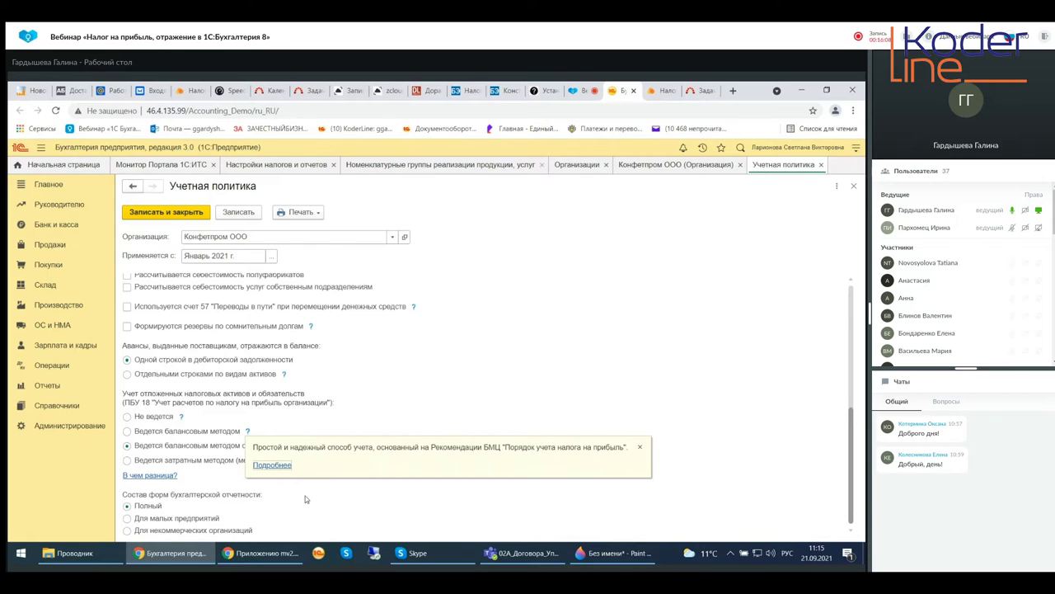
left_click(274, 466)
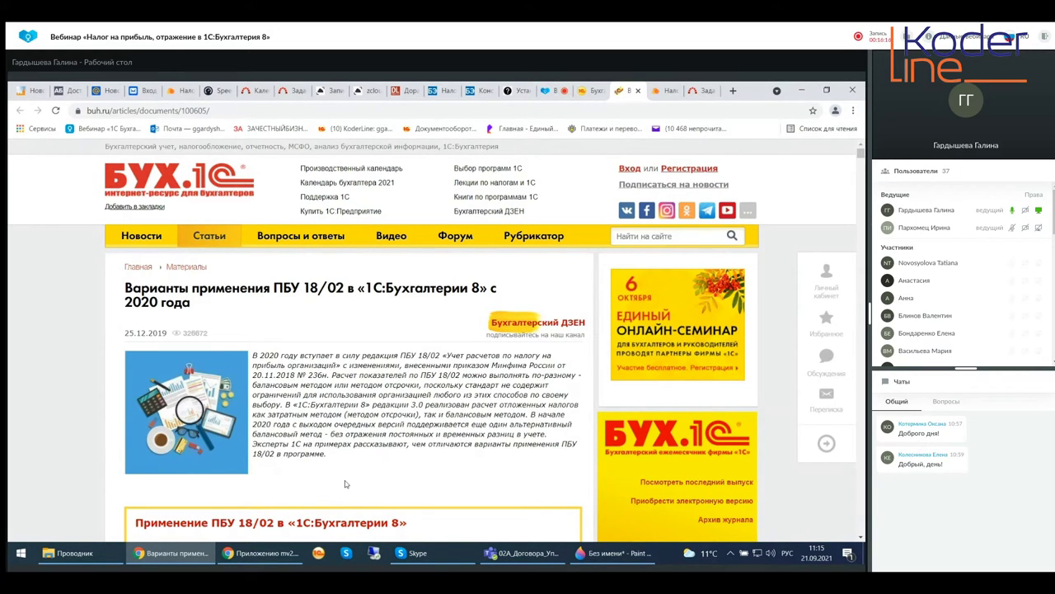
scroll(345, 487, "down", 4)
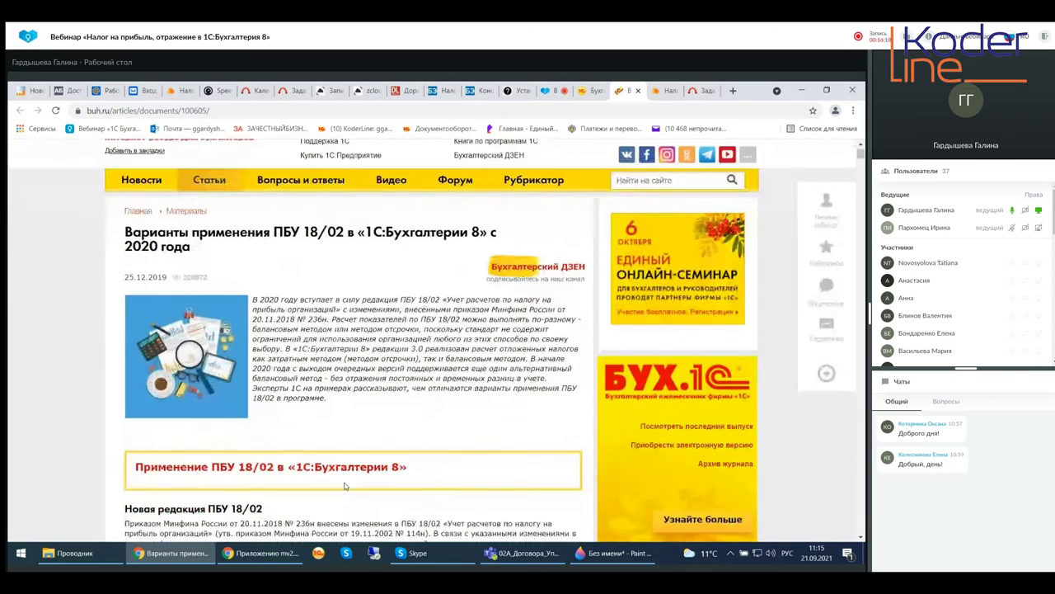
scroll(345, 488, "down", 1)
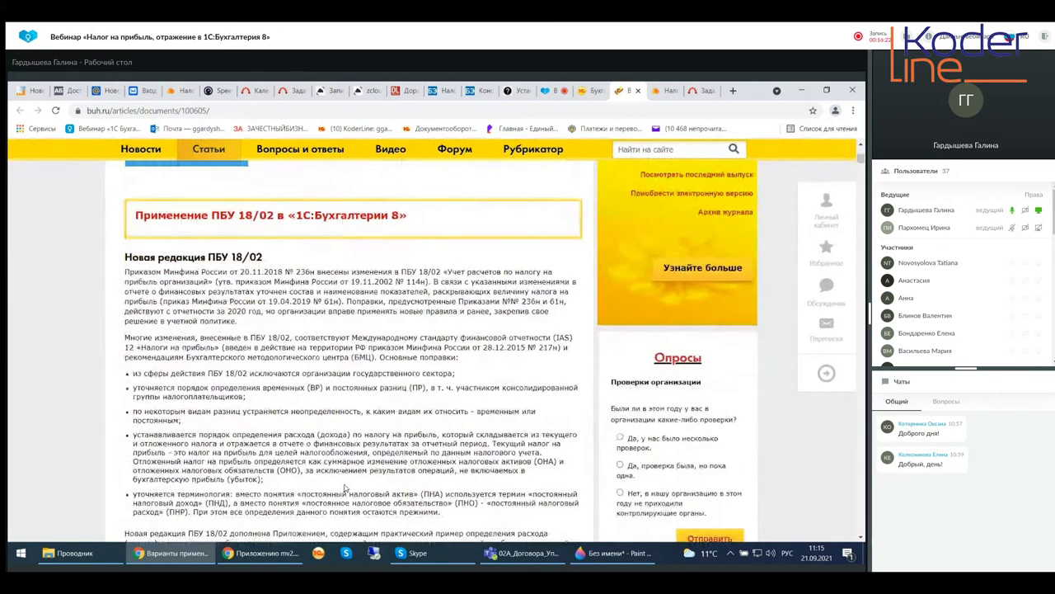
scroll(345, 488, "down", 10)
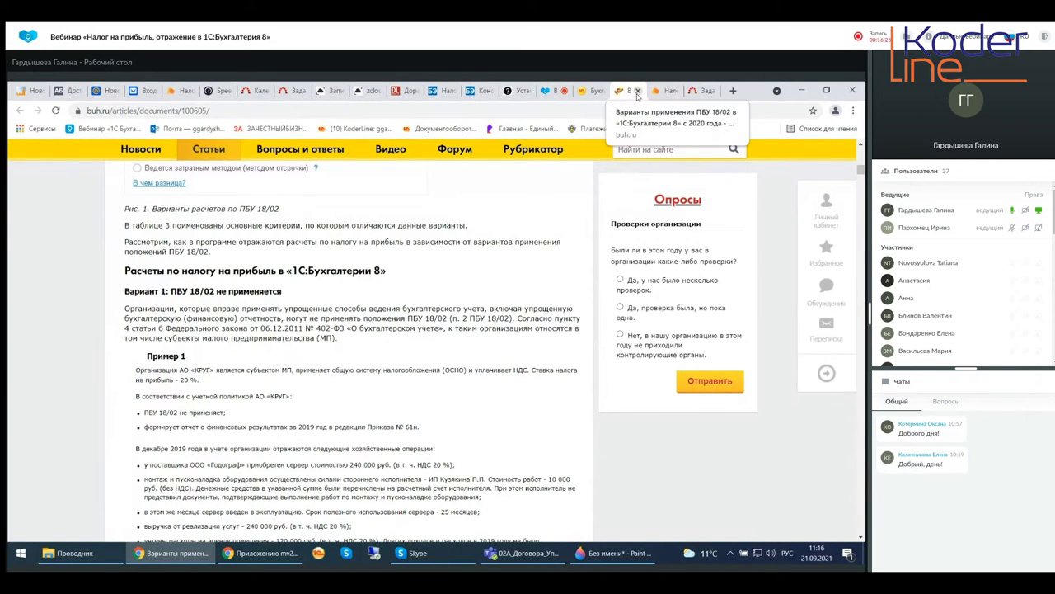
left_click(638, 91)
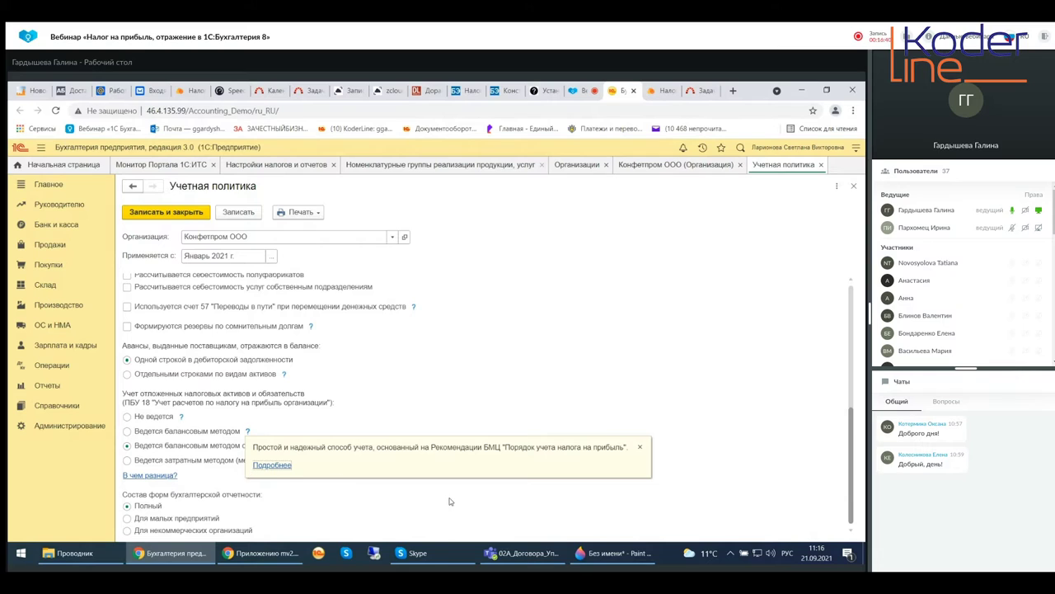
left_click(639, 447)
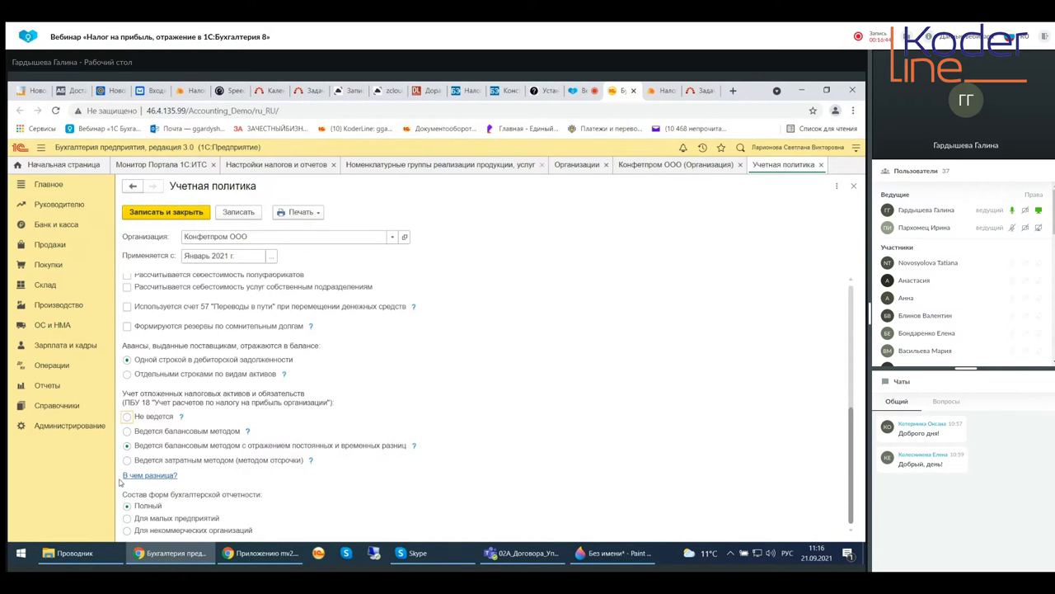
Open the article explaining the difference between the ПБУ 18 accounting methods, skim it, and close it.
left_click(163, 479)
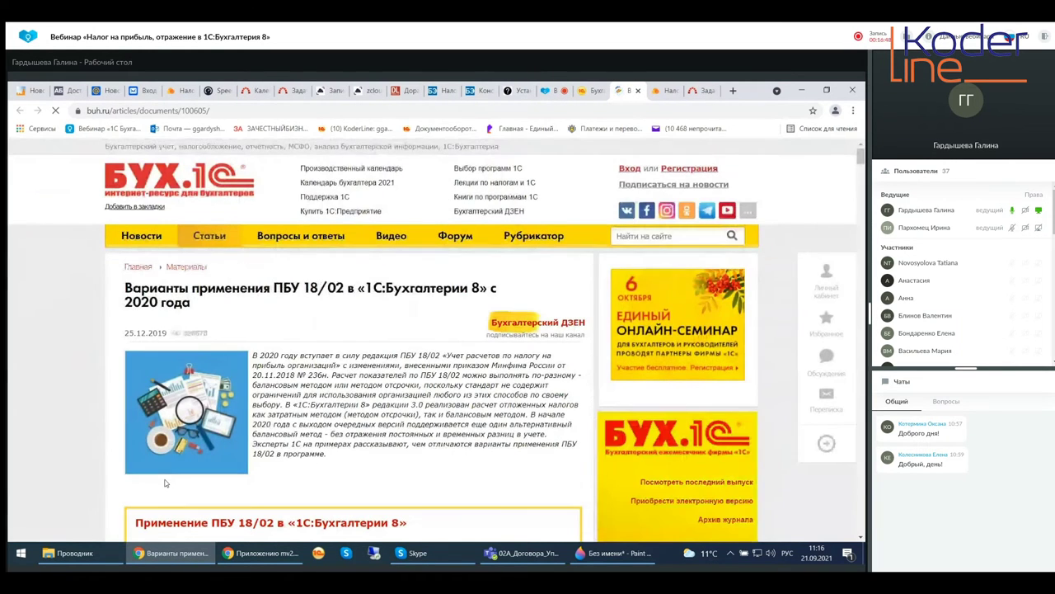
scroll(844, 151, "down", 4)
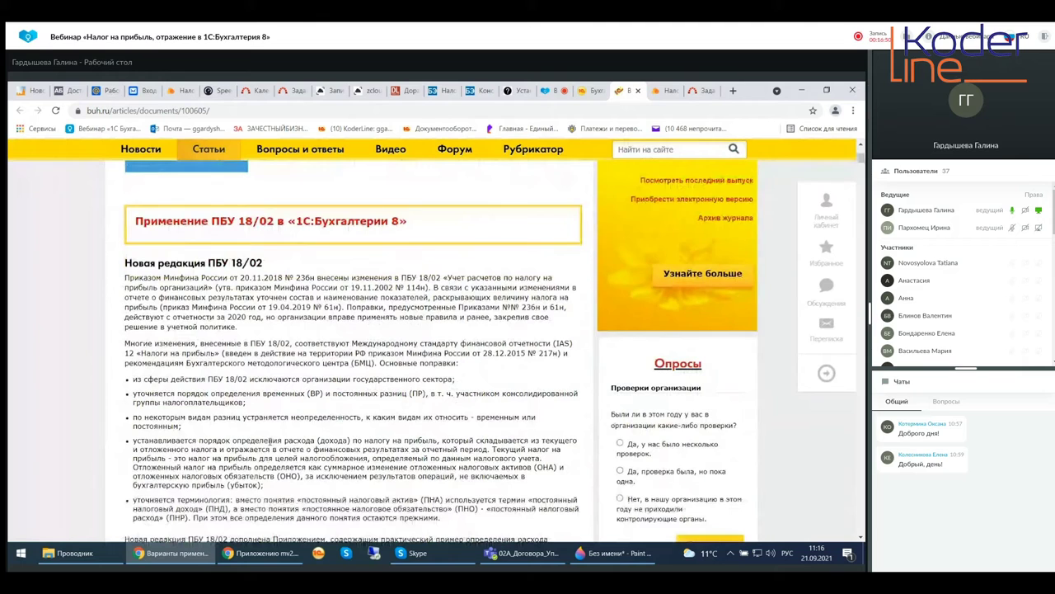
left_click(637, 90)
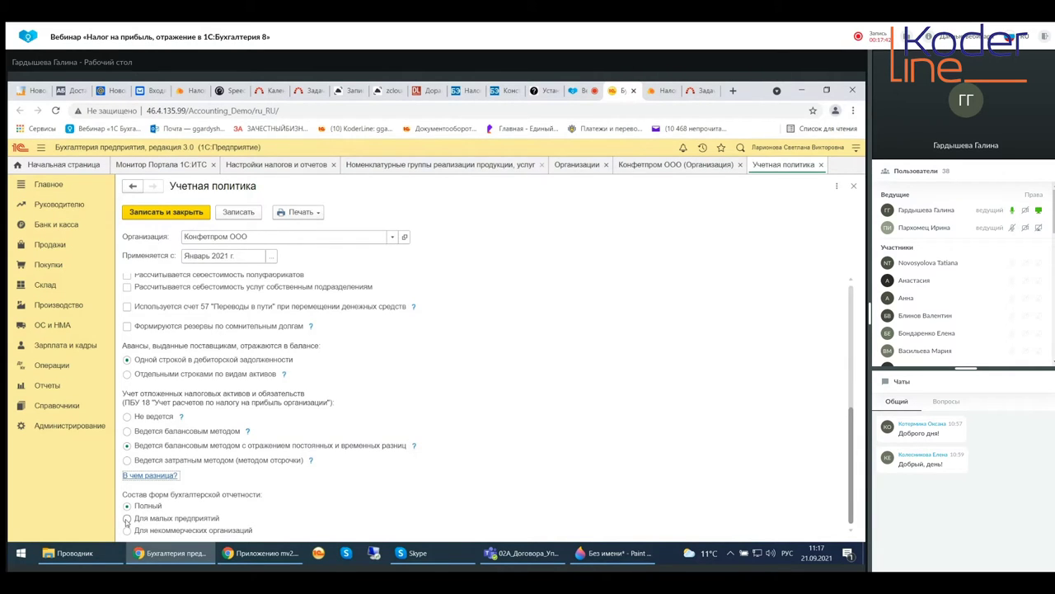
Choose Для малых предприятий as the Состав форм бухгалтерской отчетности, view the policy's printable documents, and briefly check the Главное section.
left_click(127, 519)
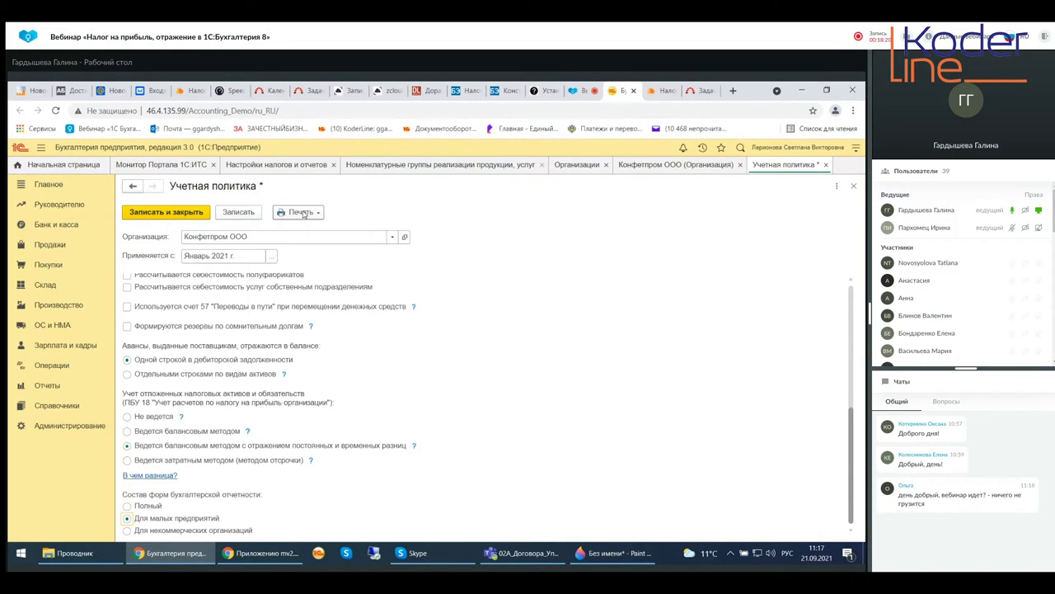
left_click(303, 213)
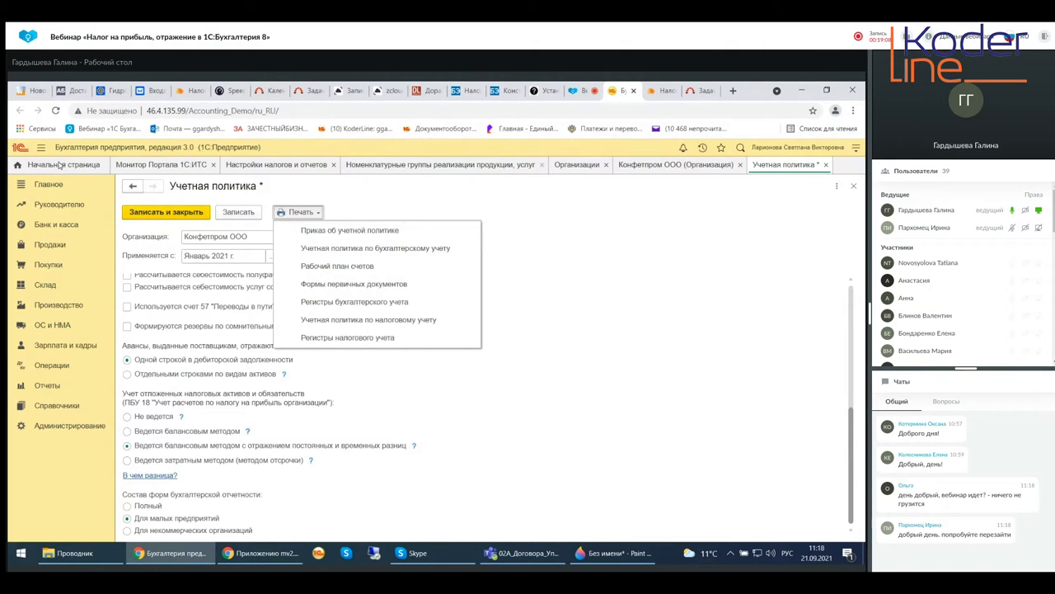
left_click(50, 186)
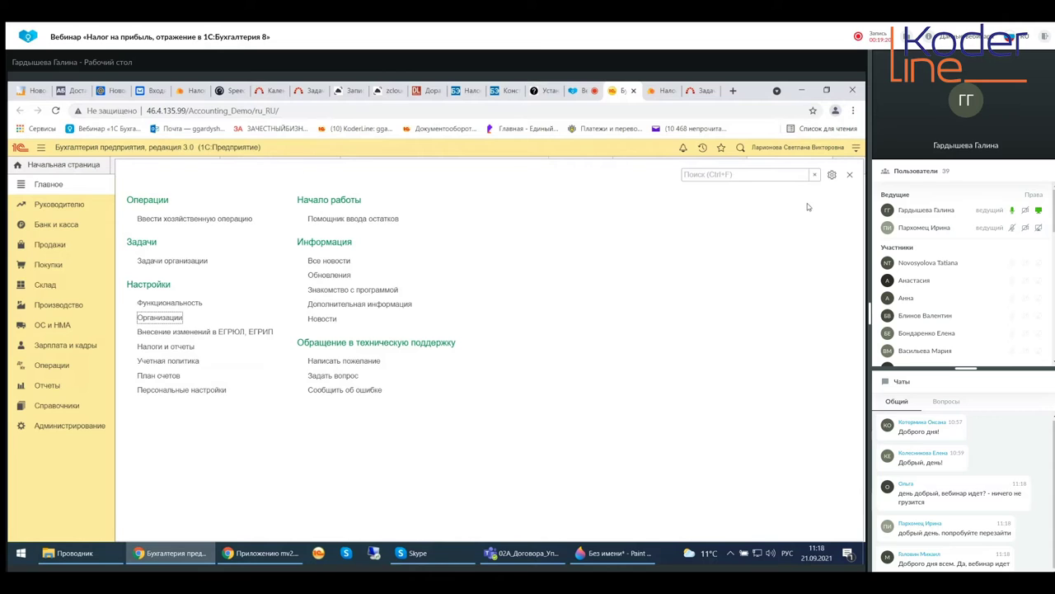
left_click(849, 175)
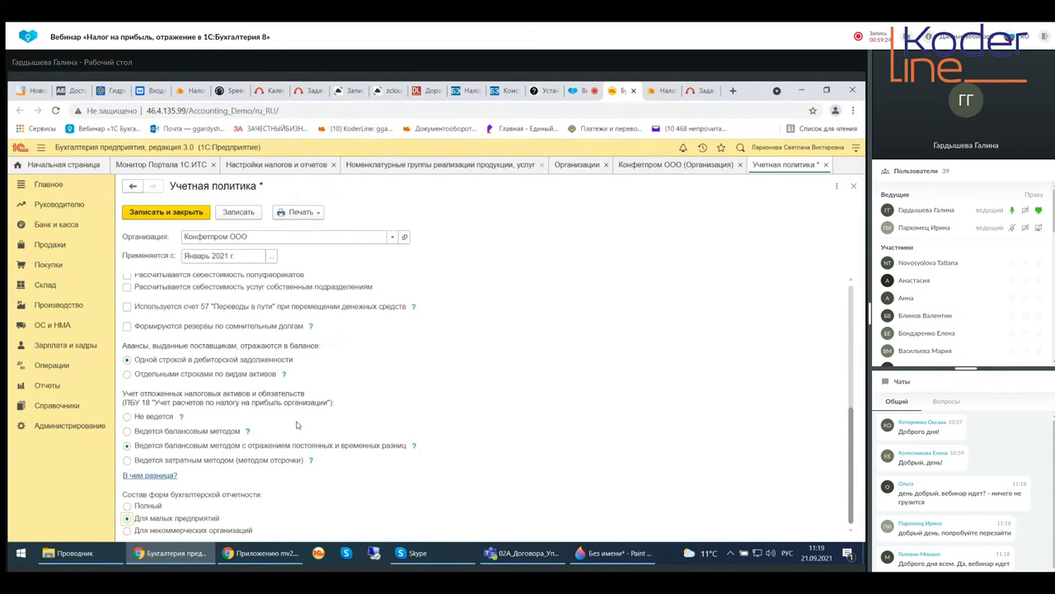
Look back over the production cost settings and list the printable accounting policy documents again.
scroll(149, 355, "up", 5)
scroll(149, 355, "down", 2)
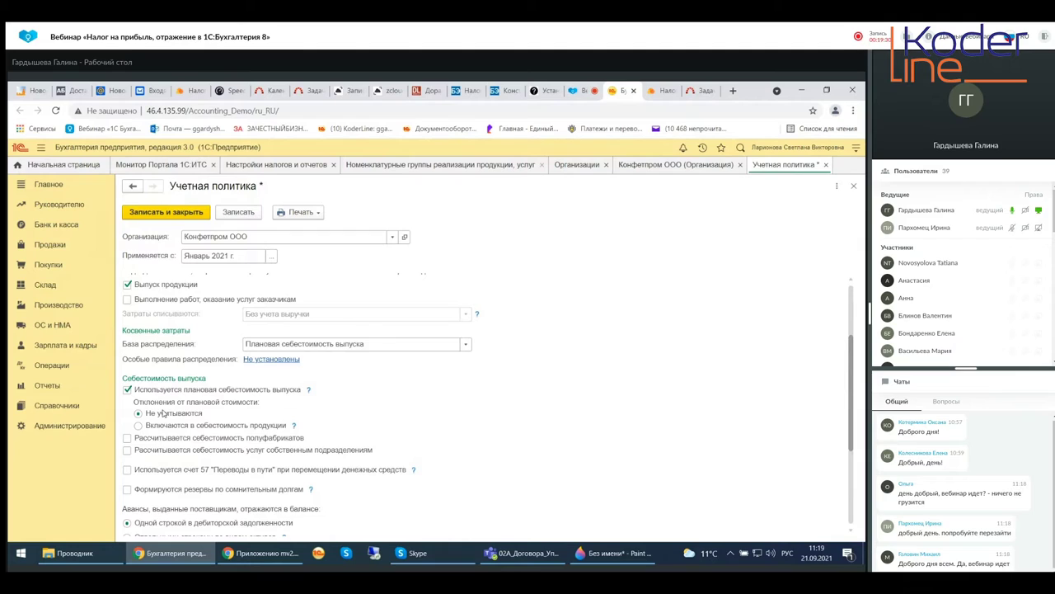
left_click(295, 212)
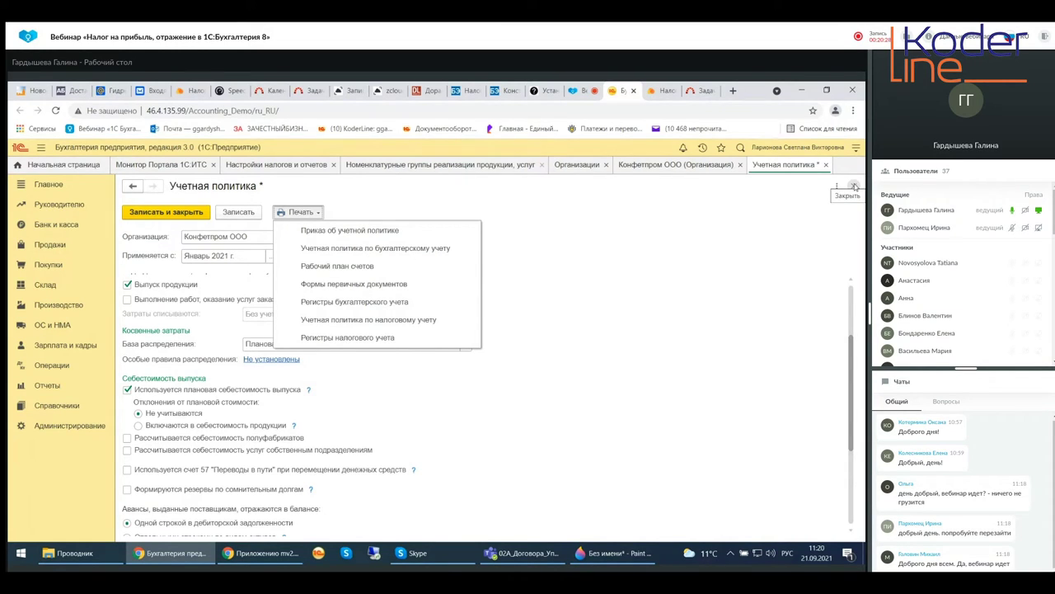
Close the January 2021 accounting policy without saving changes, and close the Конфетпром ООО card.
left_click(855, 185)
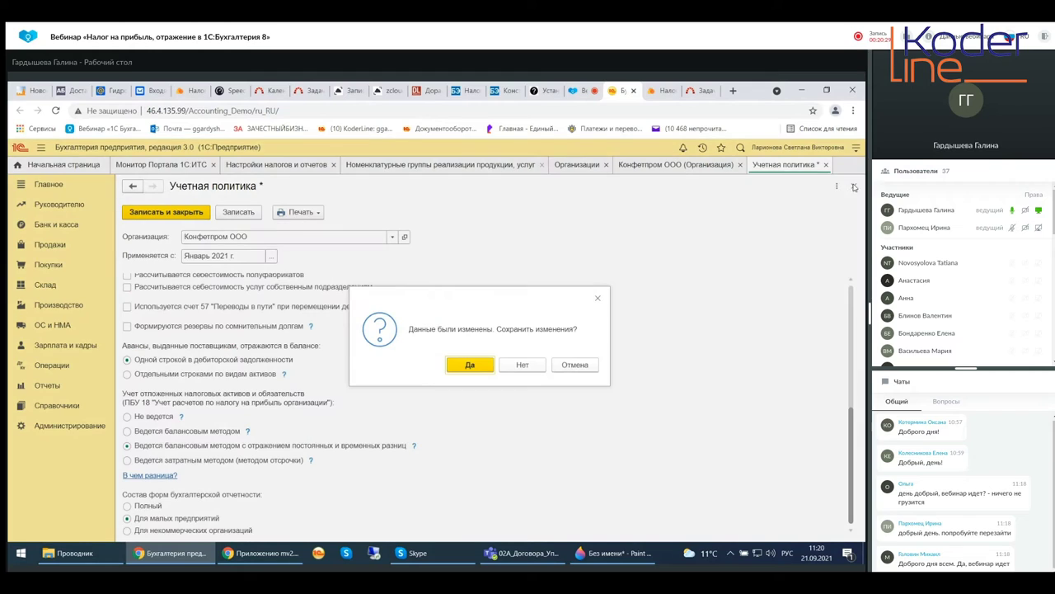
left_click(521, 367)
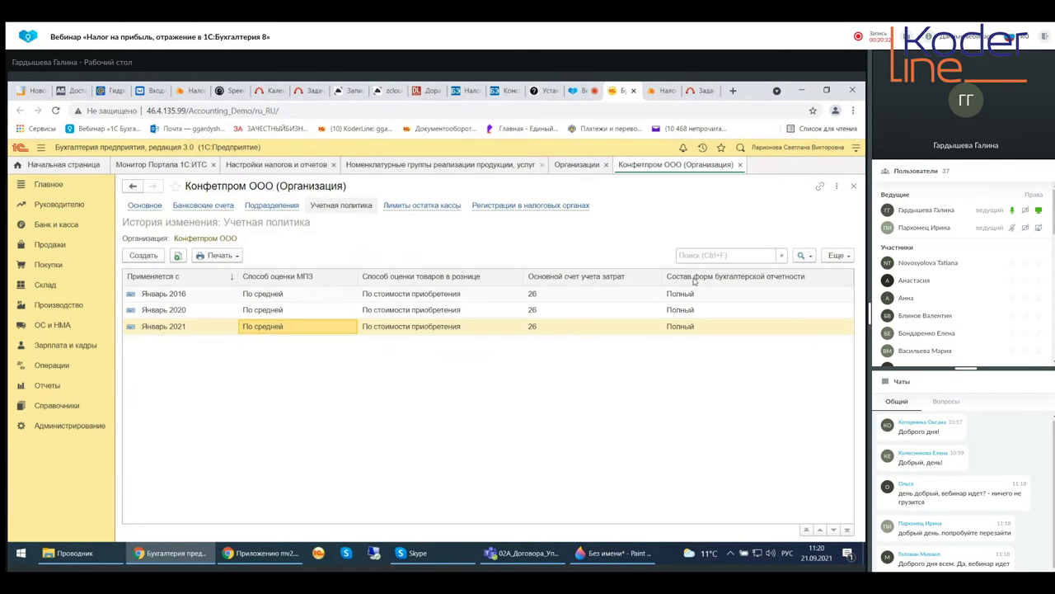
left_click(740, 165)
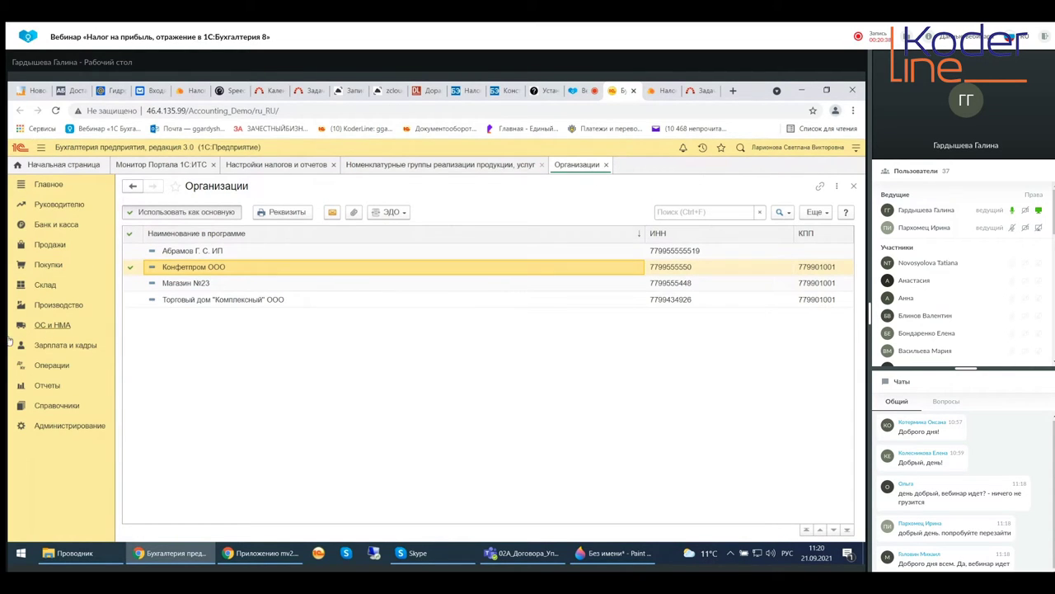
Open the Налоги и отчеты settings and view the Система налогообложения, Антикризис, Налог на прибыль, Транспортный налог and Земельный налог sections.
left_click(51, 185)
left_click(165, 347)
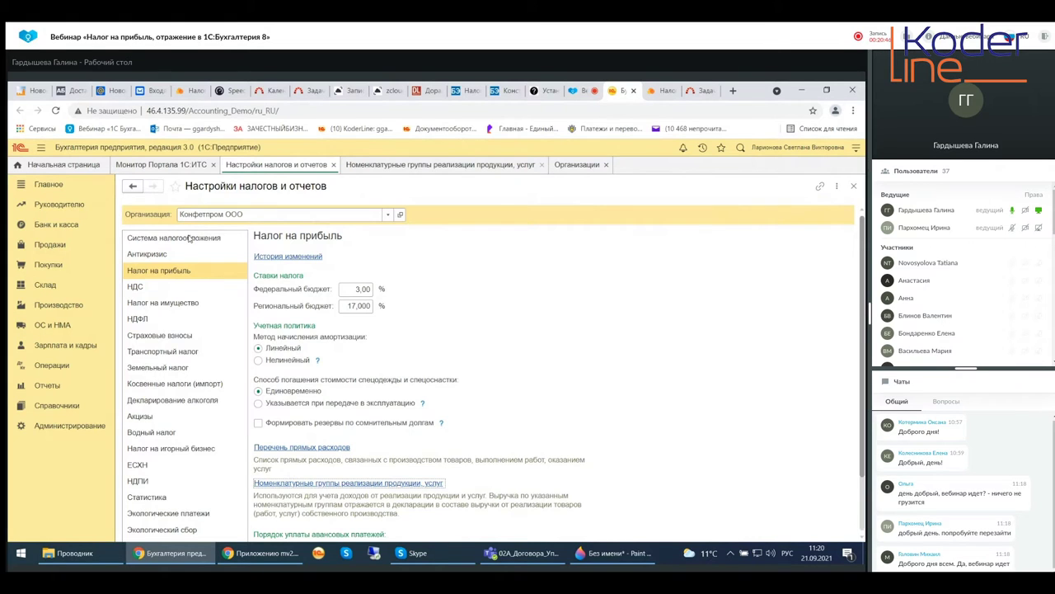
left_click(189, 238)
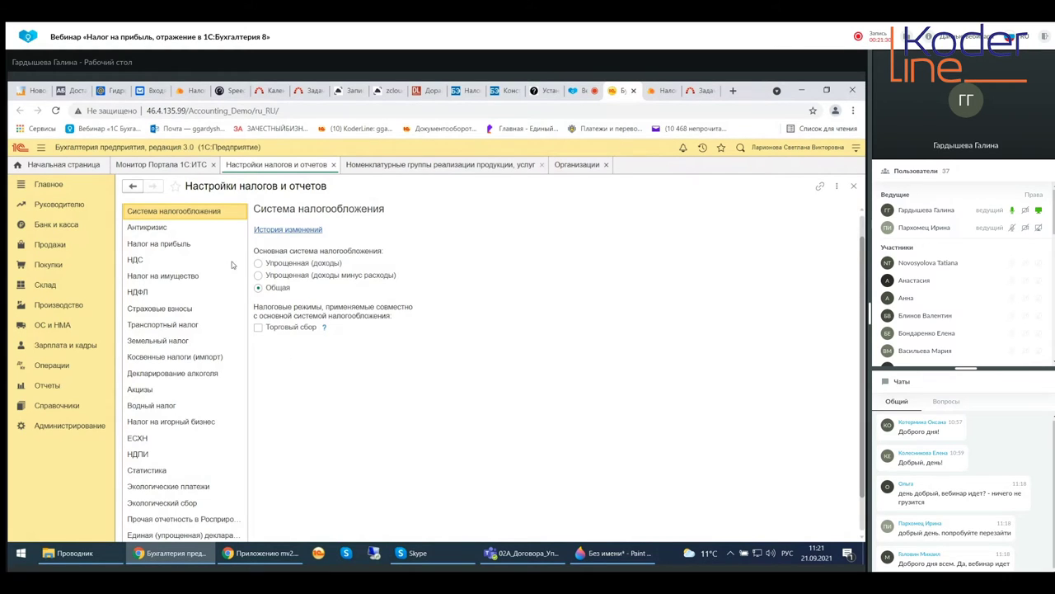
left_click(160, 229)
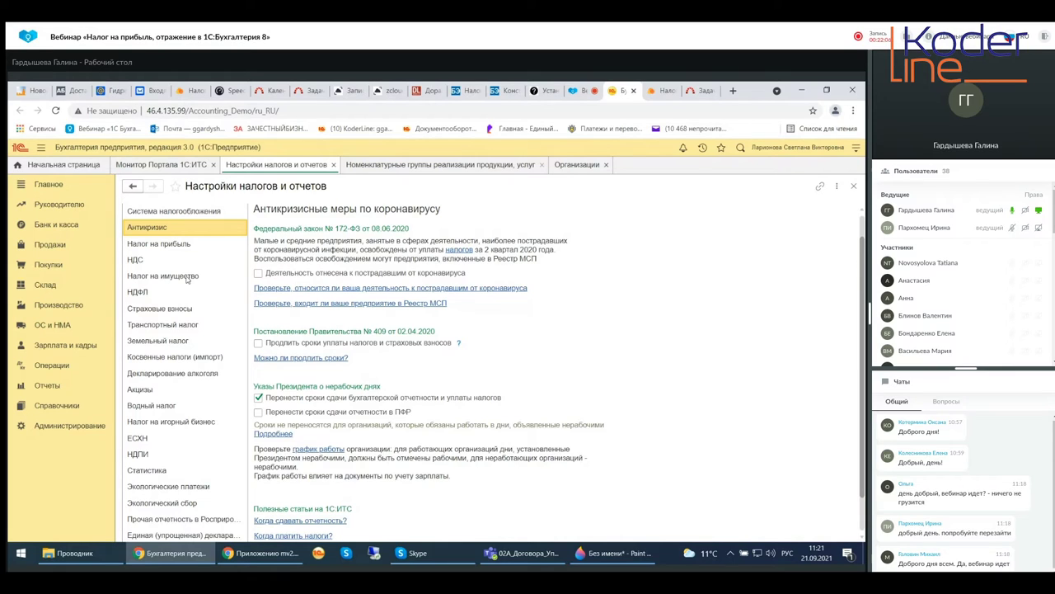
left_click(146, 247)
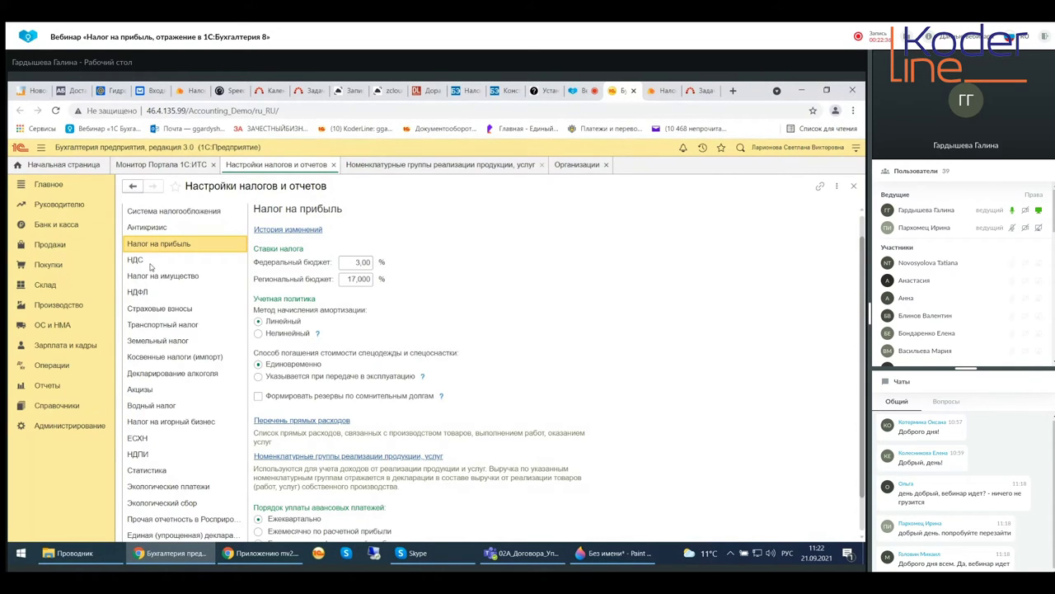
left_click(145, 326)
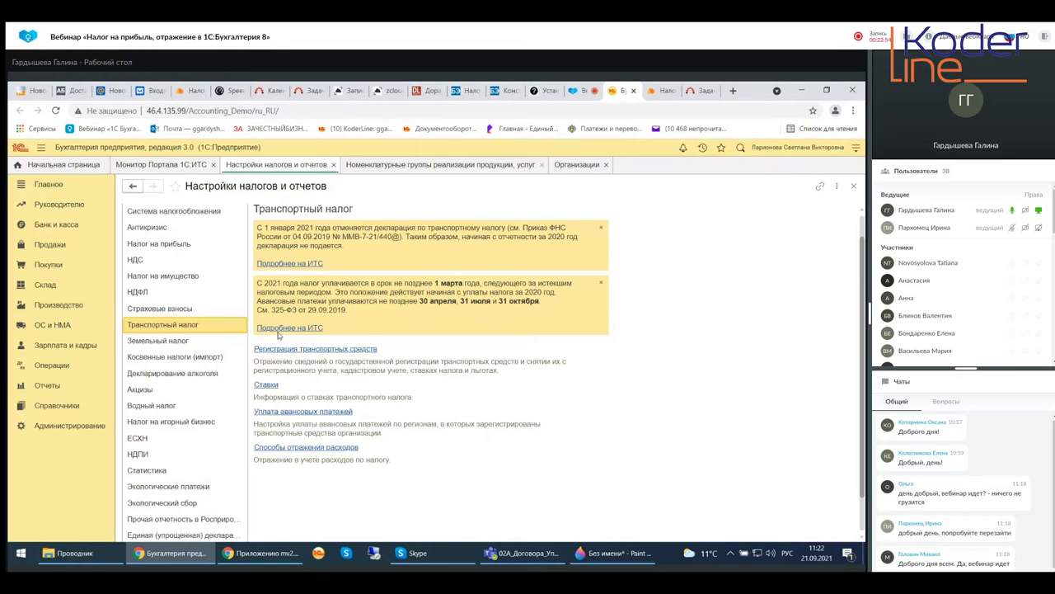
left_click(159, 343)
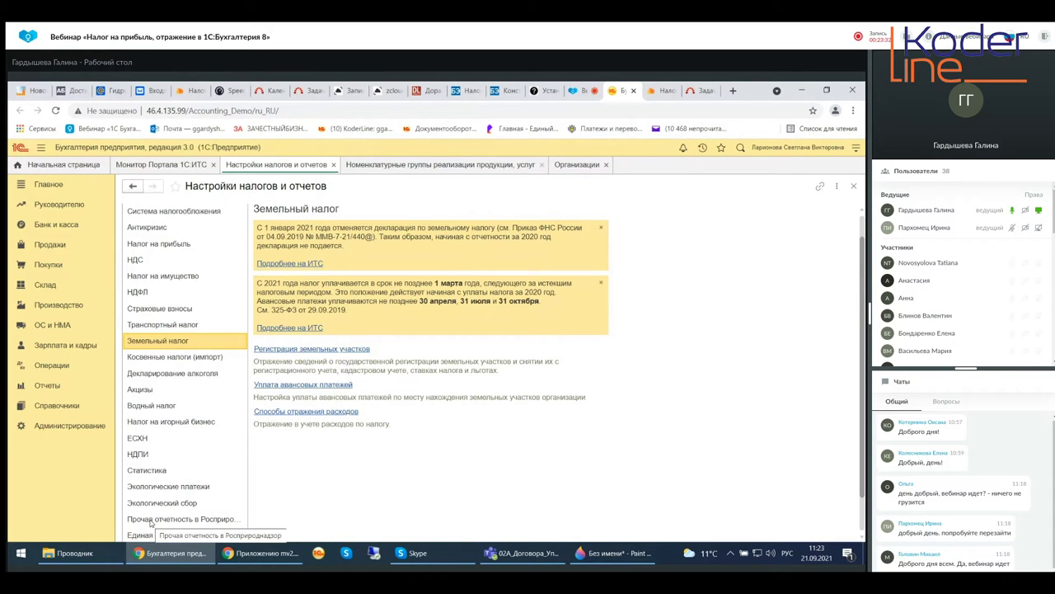
Return to the Налог на прибыль settings, read the help note for Указывается при передаче в эксплуатацию, and close it.
left_click(134, 249)
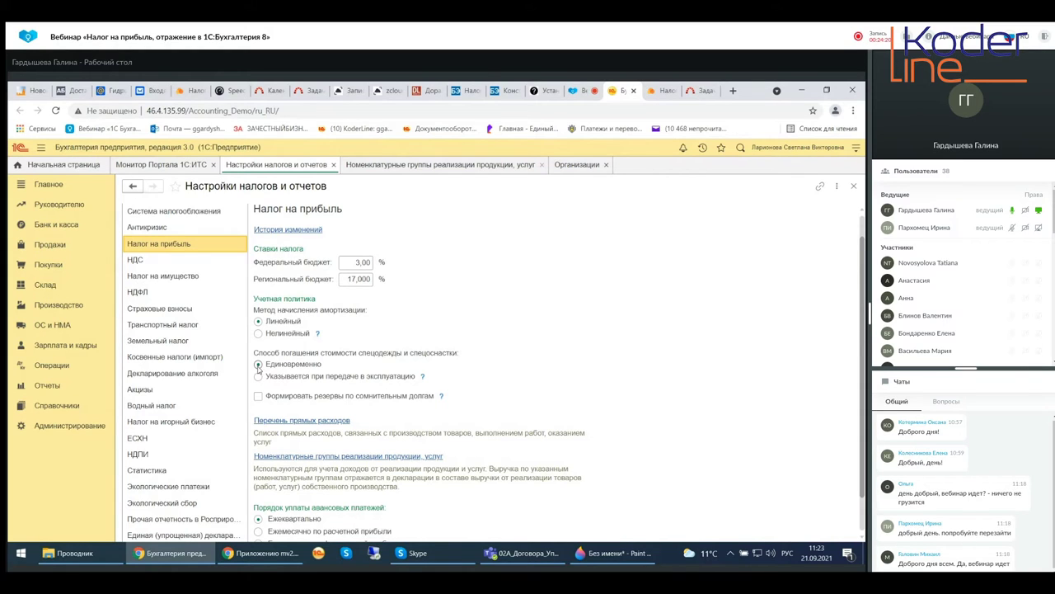
left_click(424, 379)
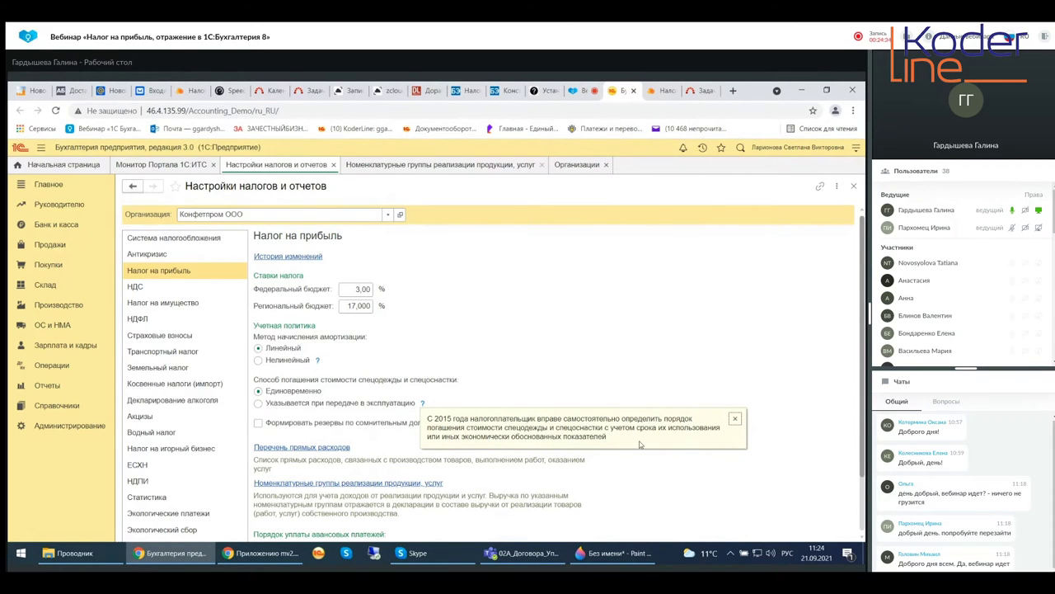
left_click(736, 419)
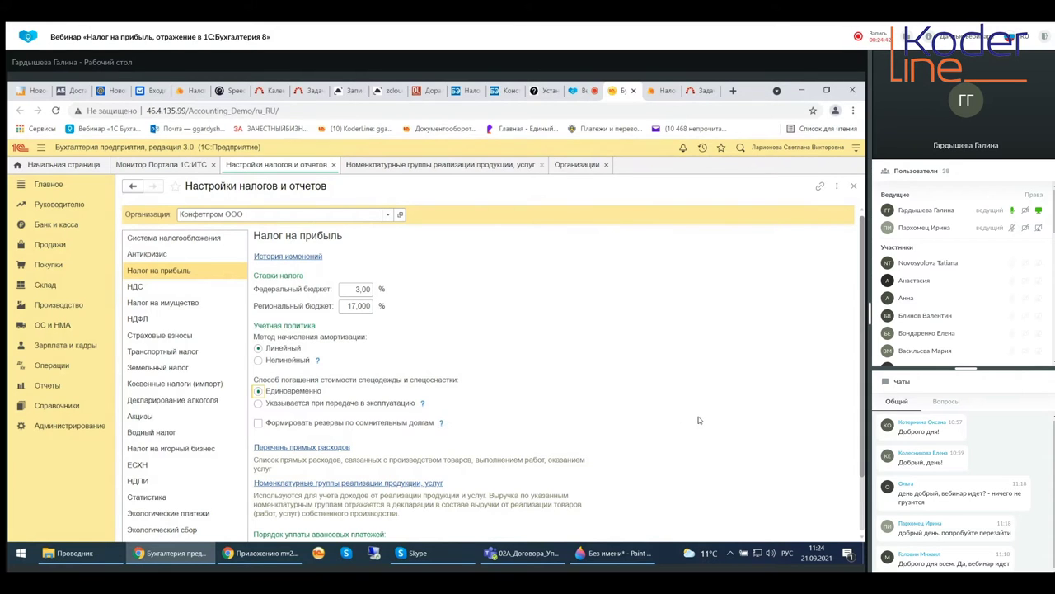
Open Перечень прямых расходов from the profit tax settings and look through the direct expense entries of Конфетпром ООО.
scroll(699, 421, "down", 2)
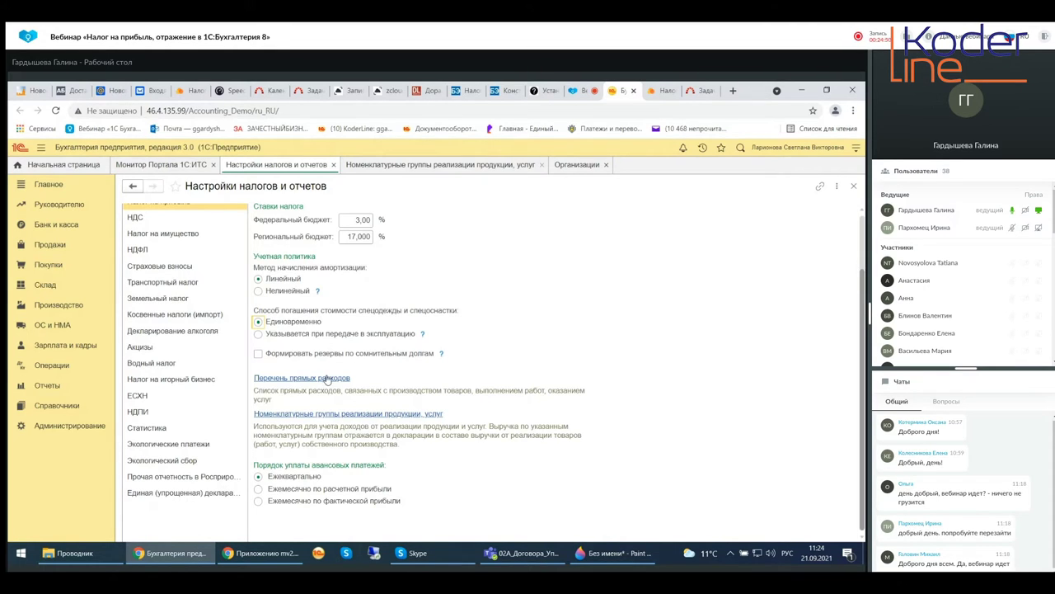
left_click(321, 379)
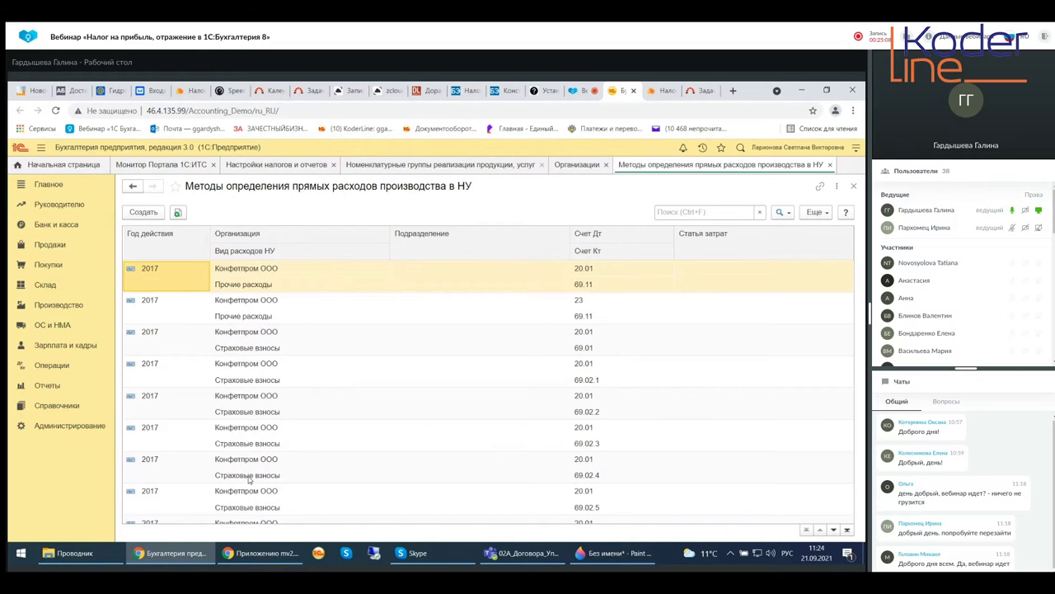
scroll(247, 478, "down", 5)
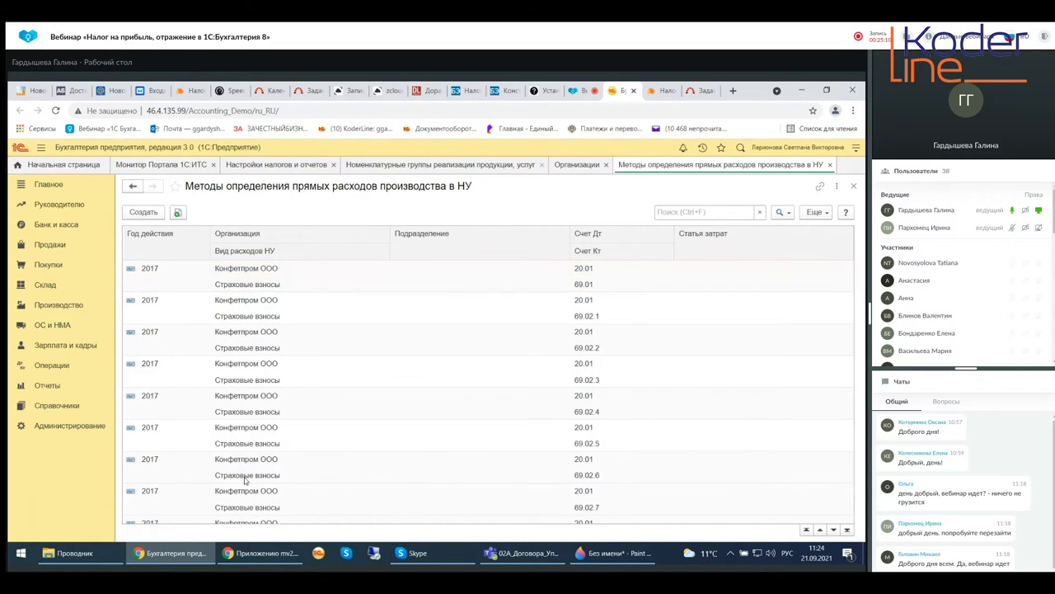
Look through the remaining insurance contribution entries in the direct expense methods list and close the list.
scroll(243, 496, "down", 1)
scroll(243, 496, "down", 4)
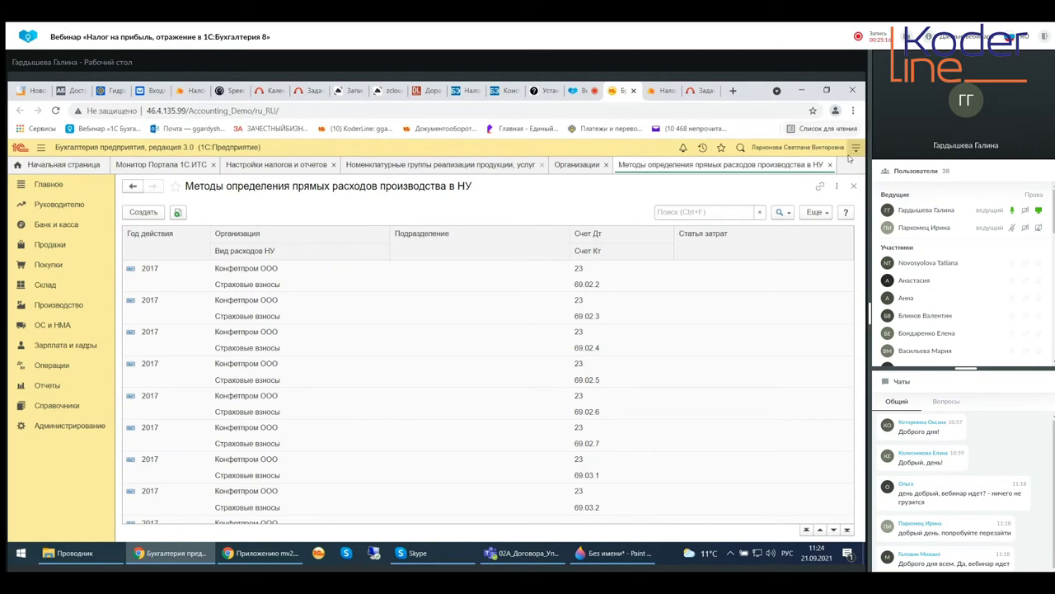
left_click(854, 185)
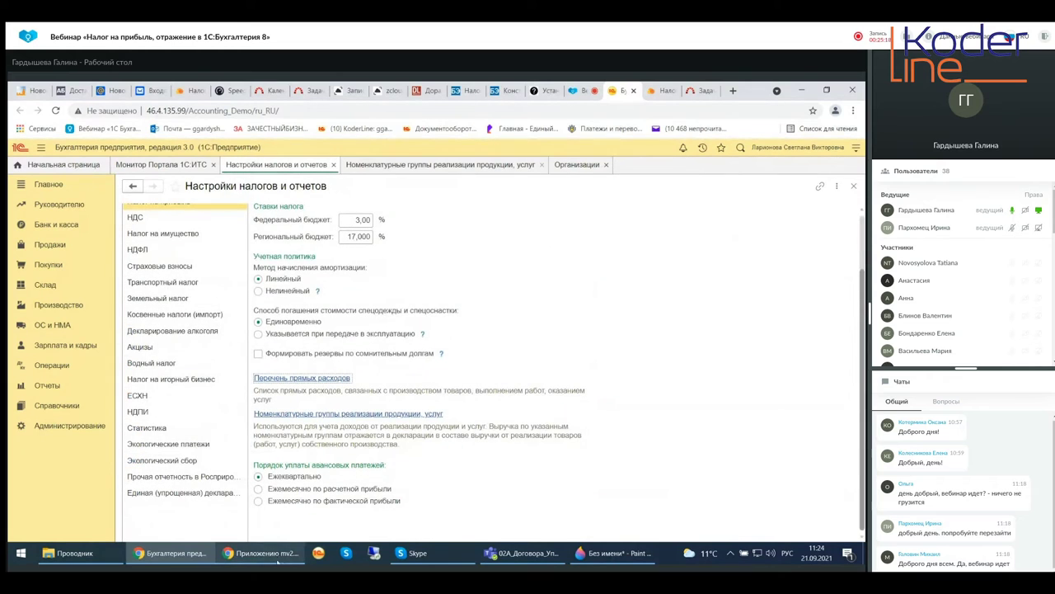
View the groups selectable for a new entry in Номенклатурные группы реализации продукции, услуг, and close the entry, list and tax settings without saving.
left_click(305, 415)
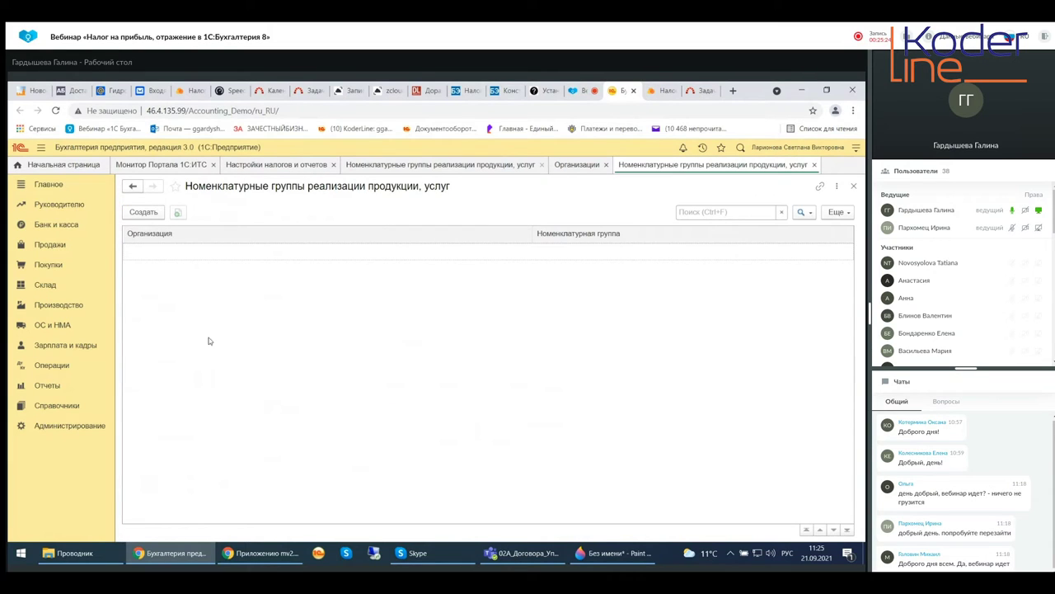
left_click(142, 212)
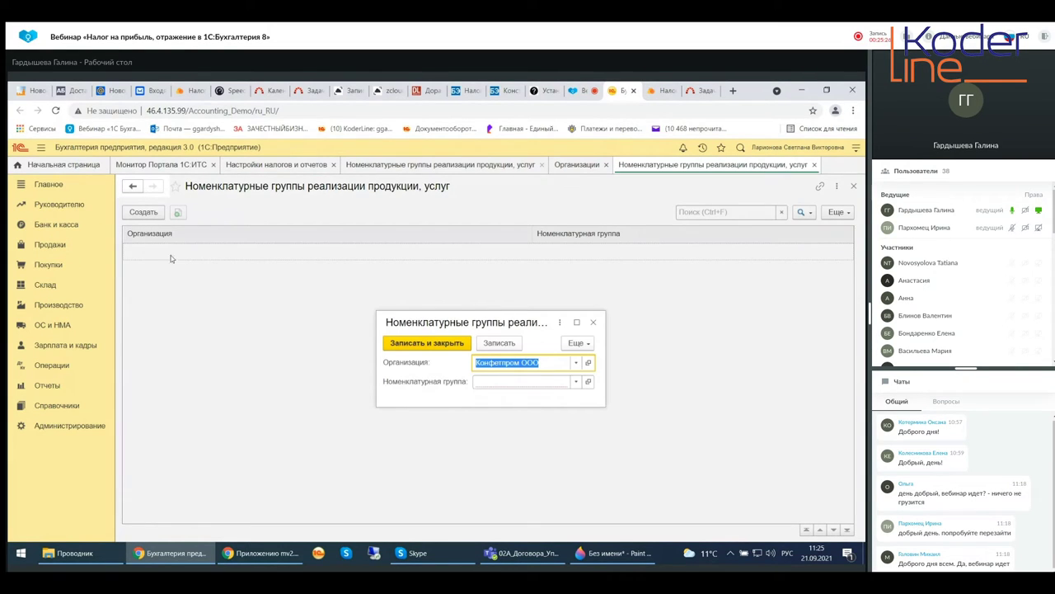
left_click(577, 384)
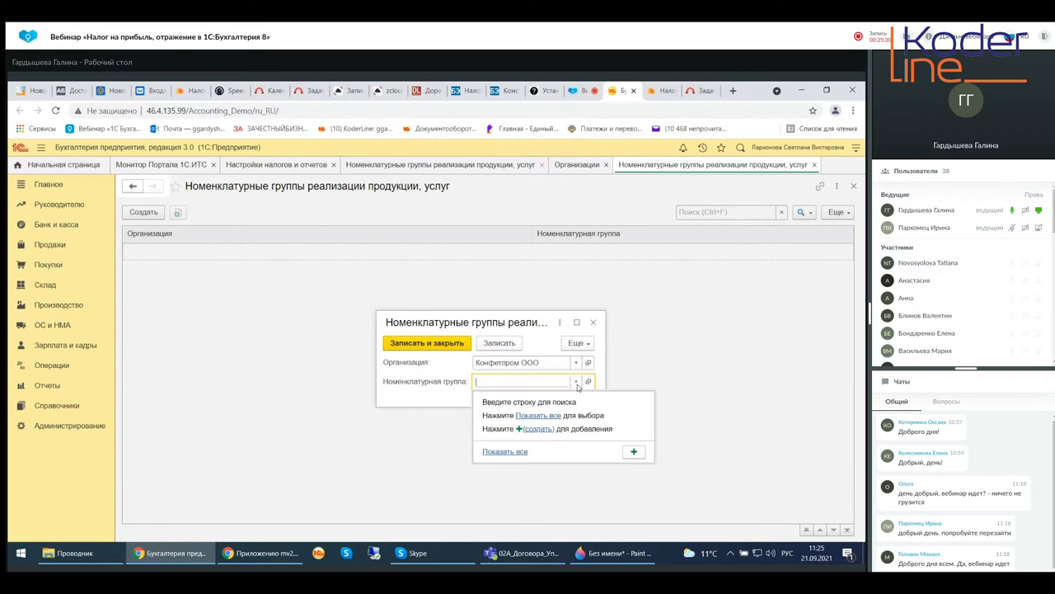
left_click(524, 416)
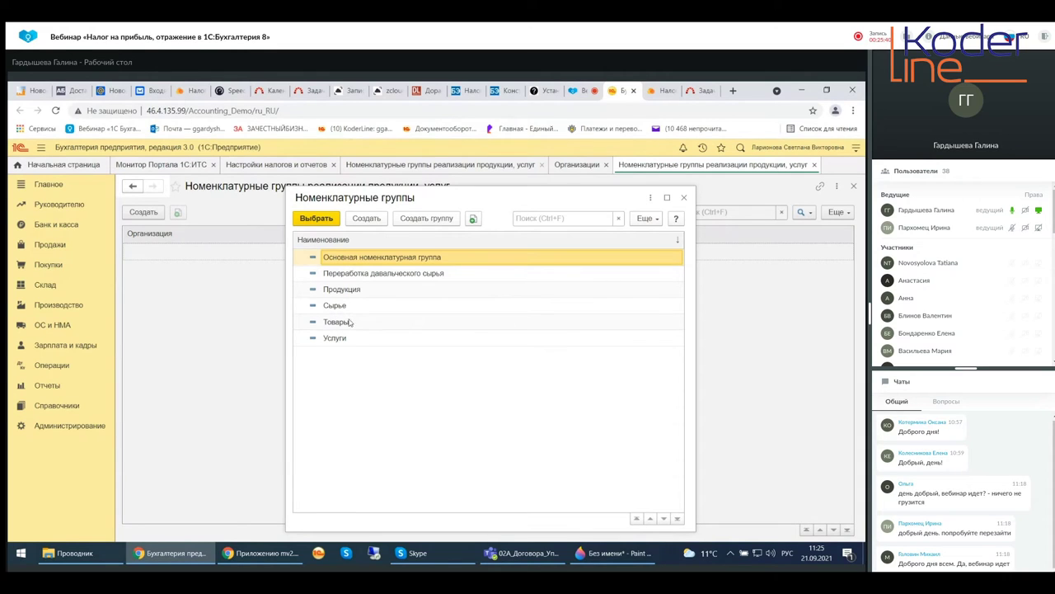
left_click(325, 325)
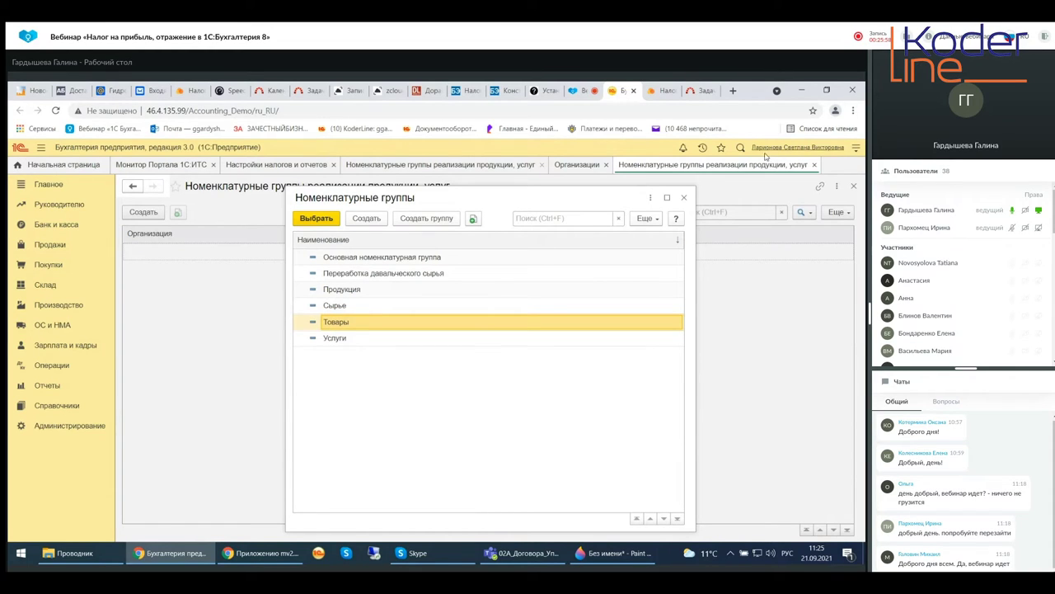
left_click(683, 198)
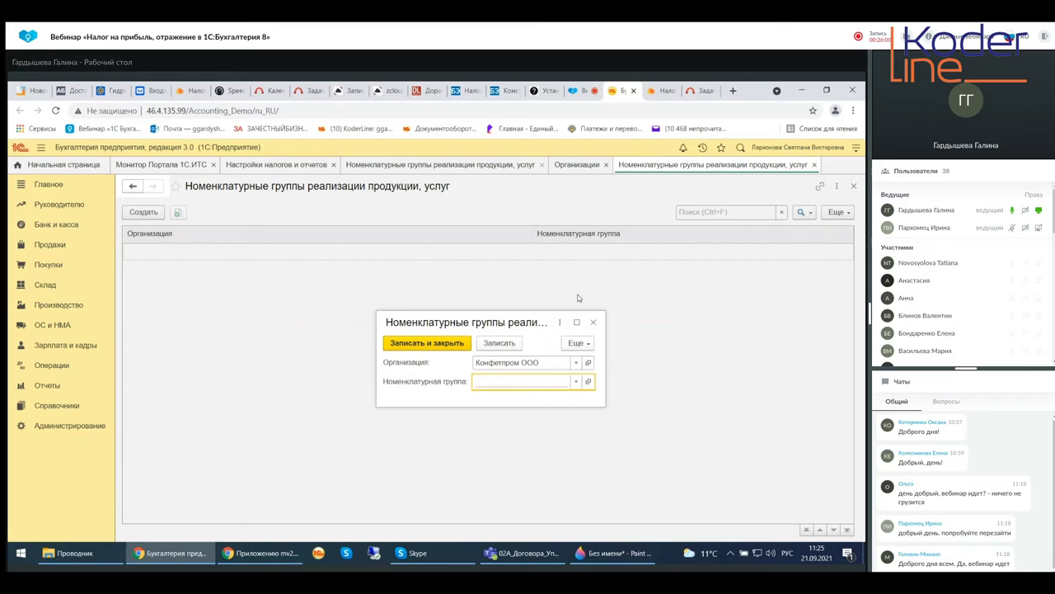
left_click(594, 322)
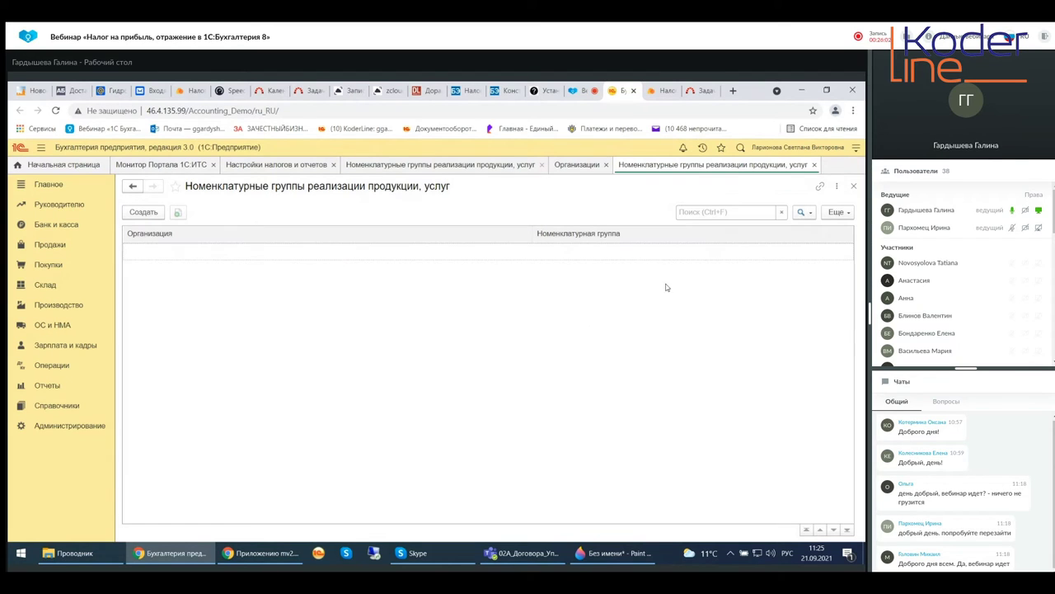
left_click(853, 188)
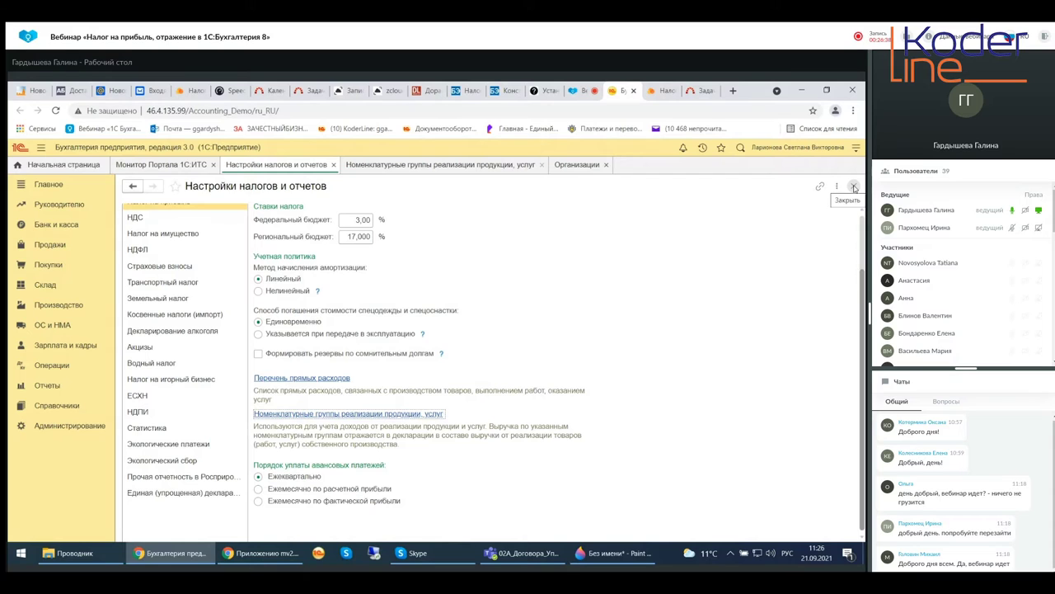
left_click(854, 187)
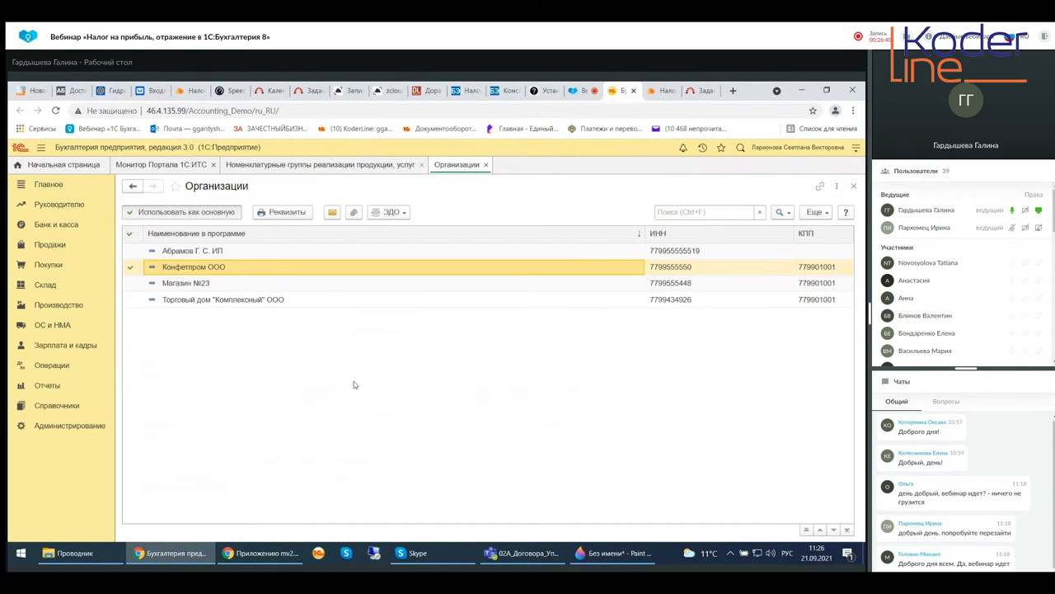
Look through the Главное, Отчеты and Операции commands, view the list of available Справки-расчеты, and close it.
left_click(51, 188)
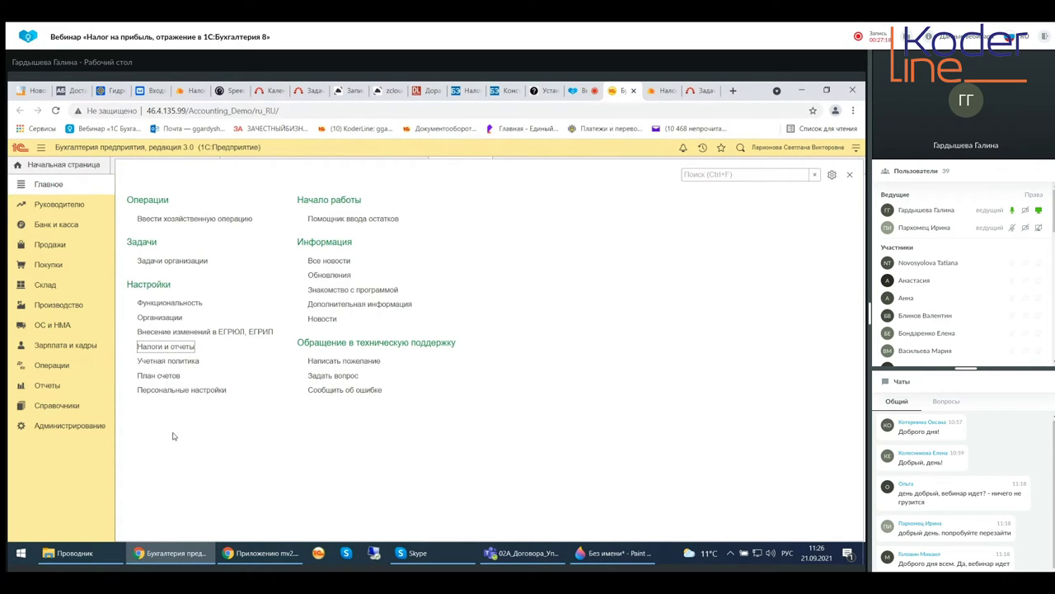
left_click(850, 179)
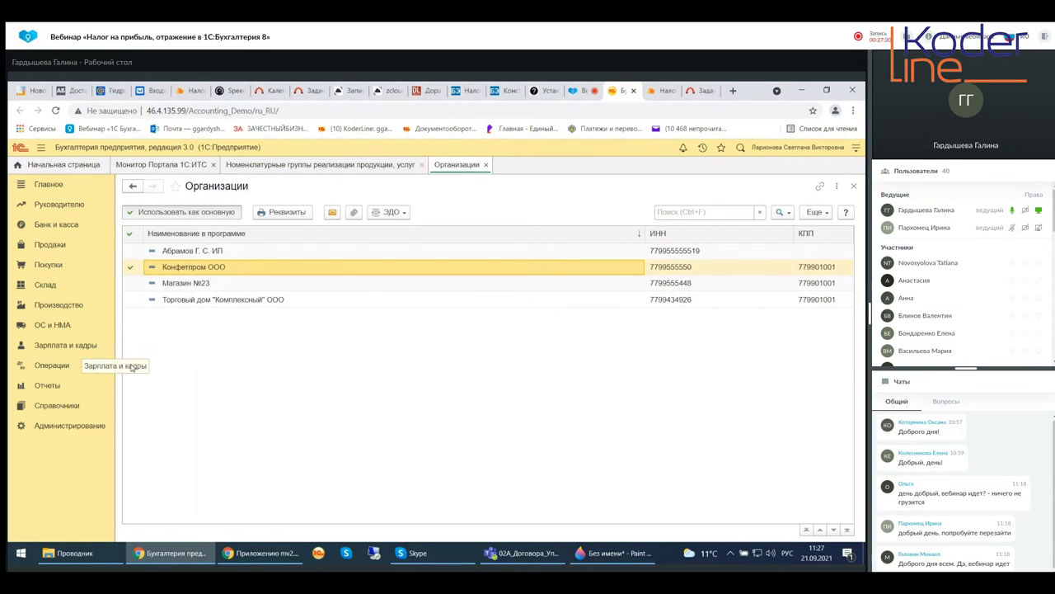
left_click(47, 385)
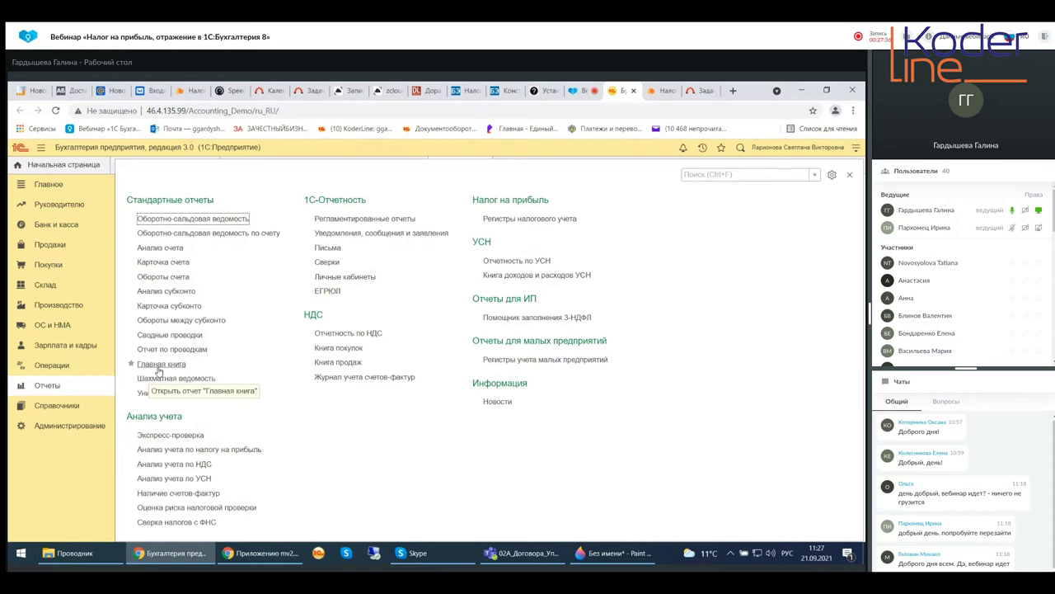
left_click(37, 368)
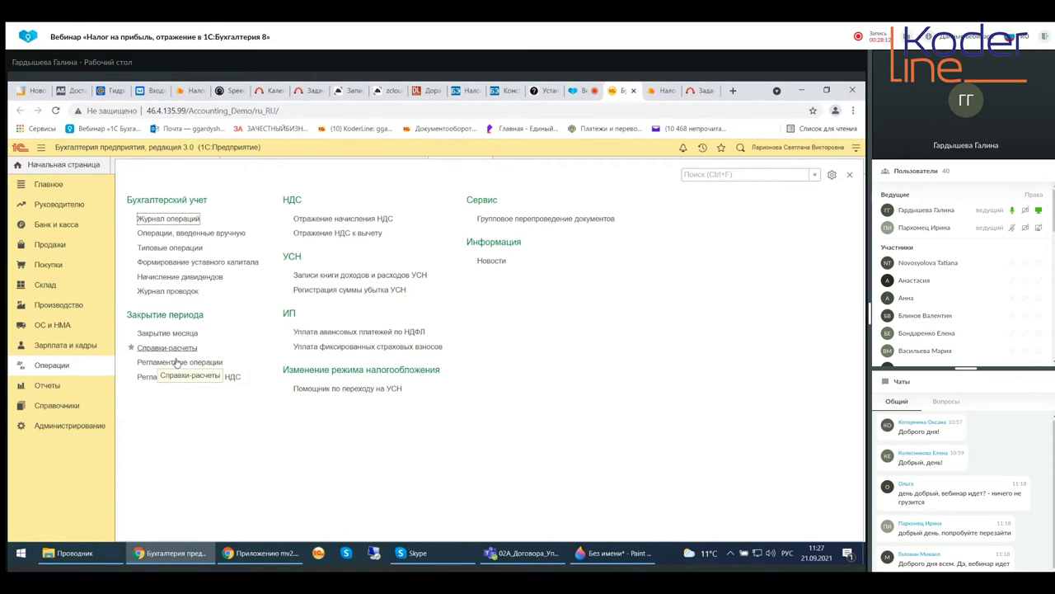
left_click(172, 349)
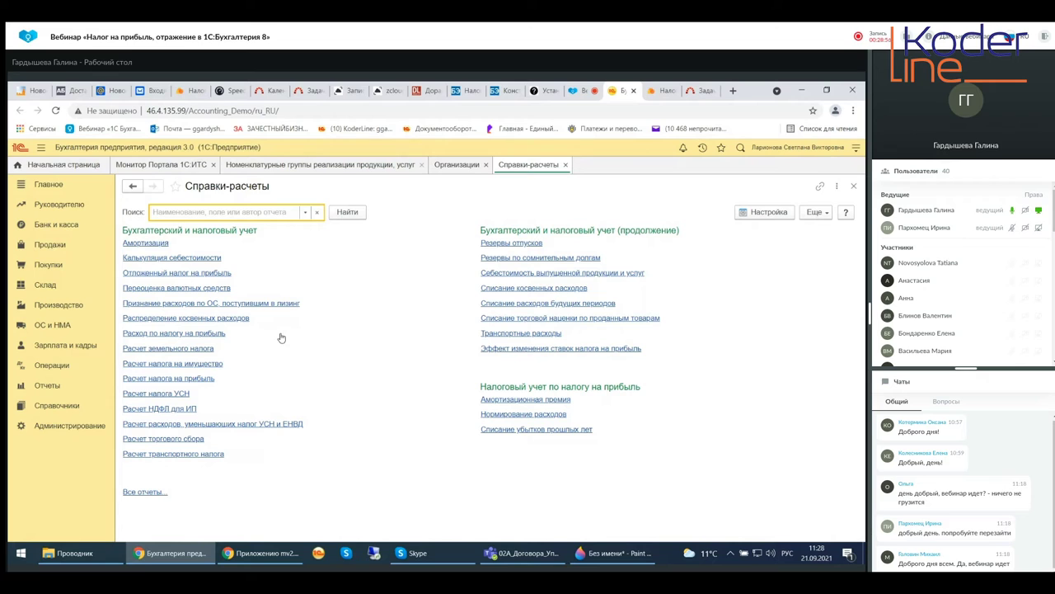
left_click(566, 164)
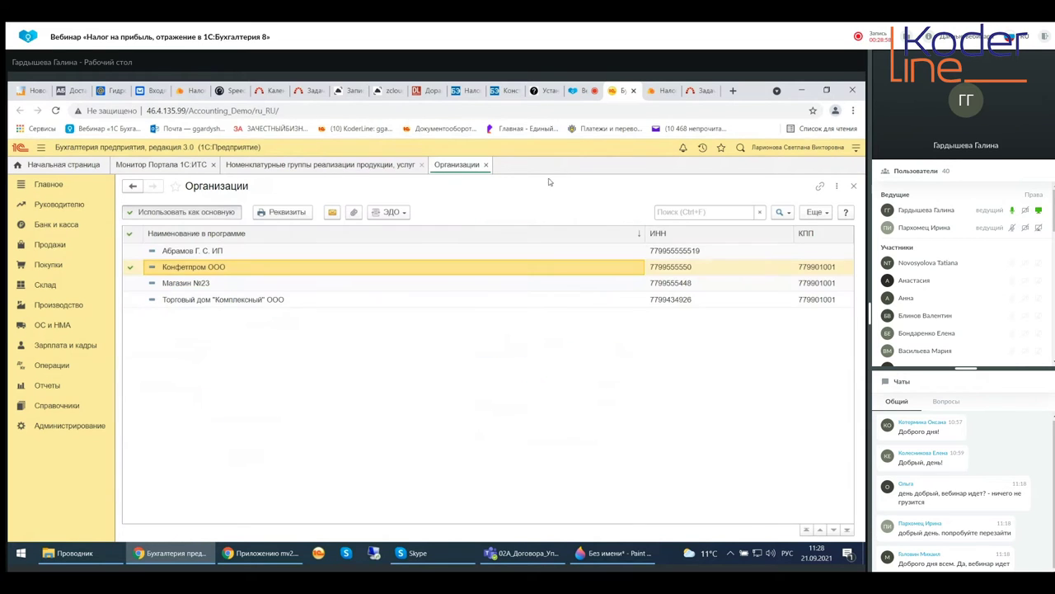
Open Закрытие месяца for Конфетпром ООО, view the Перепроведение документов options, and close them without reposting.
left_click(65, 372)
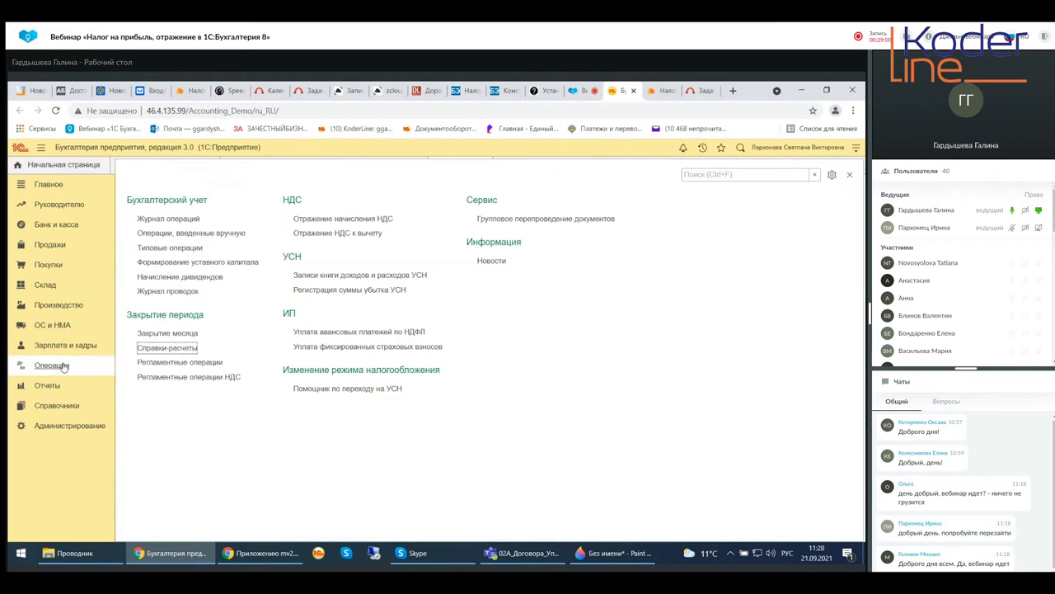
left_click(148, 335)
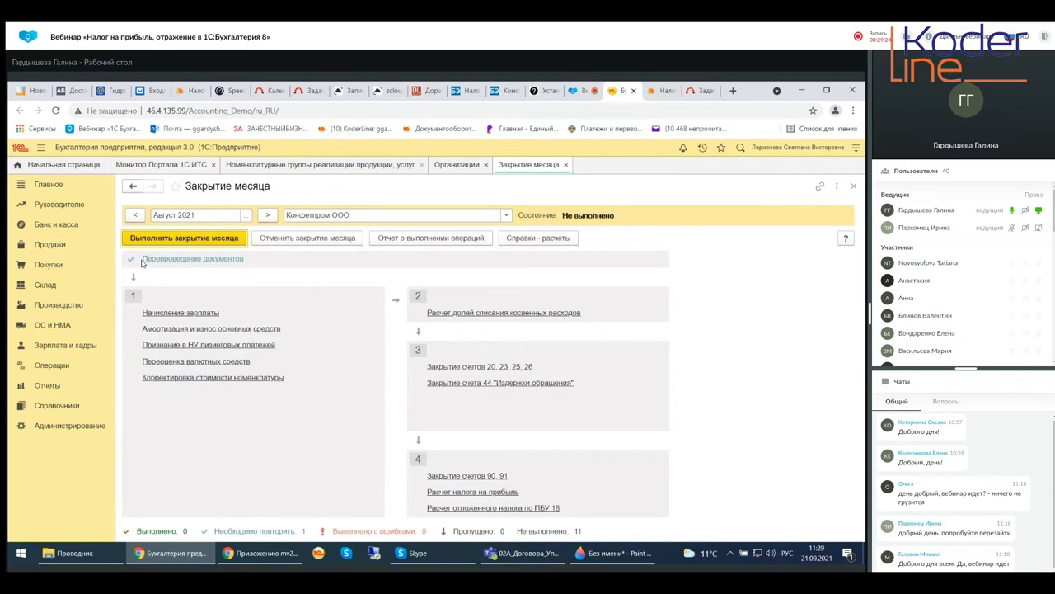
left_click(239, 259)
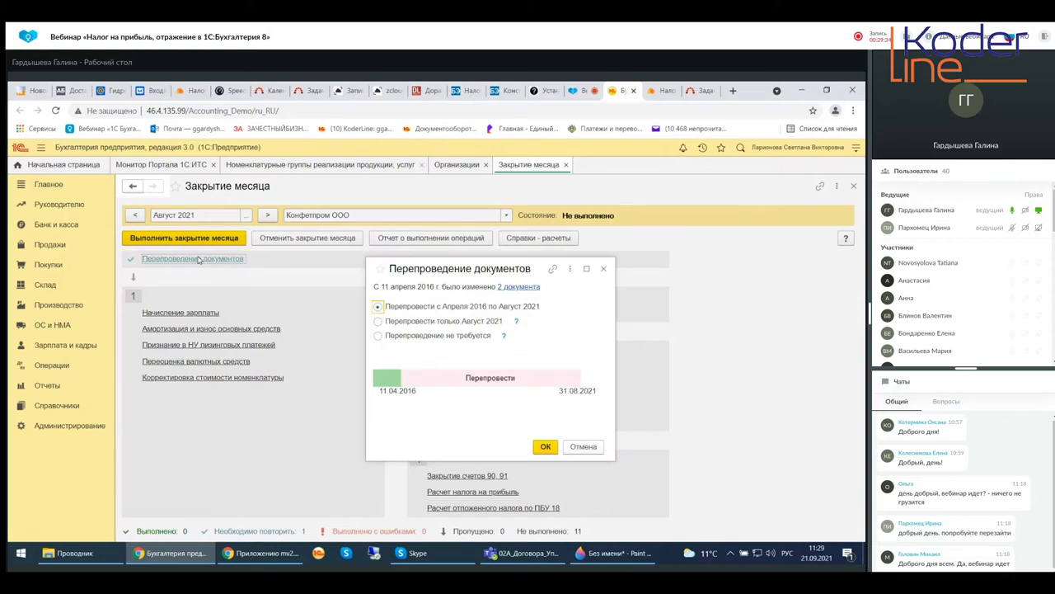
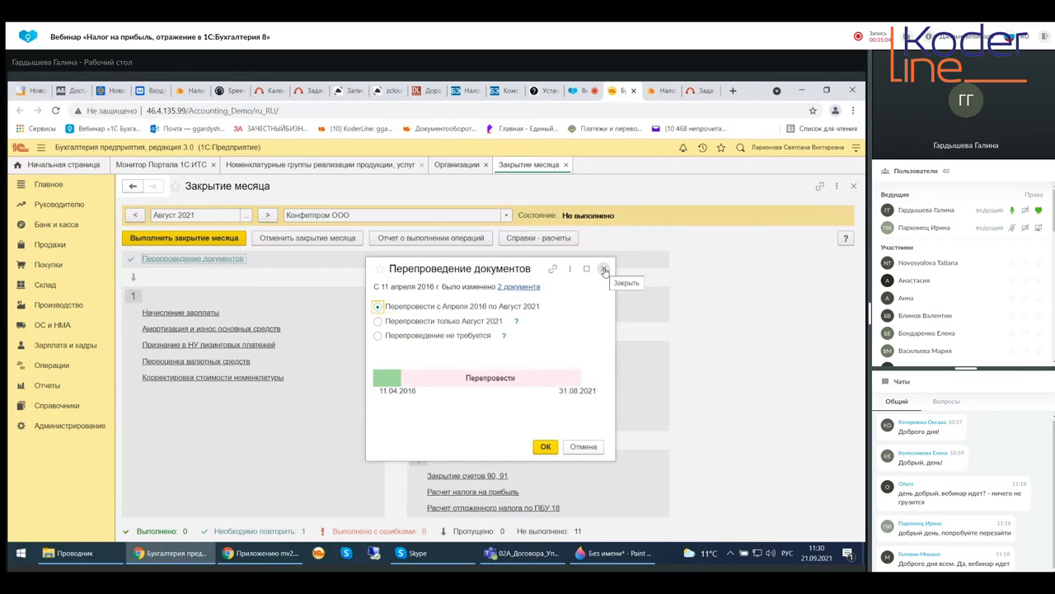
left_click(604, 271)
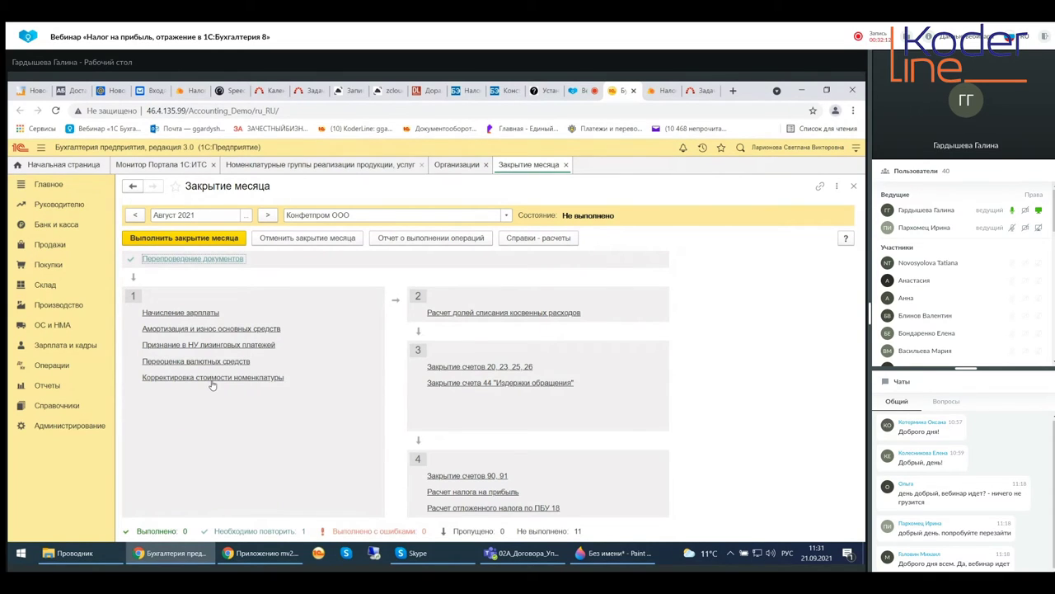
View the actions available for Расчет долей списания косвенных расходов and Расчет отложенного налога по ПБУ 18 without running them, dismissing incoming message notifications.
left_click(467, 313)
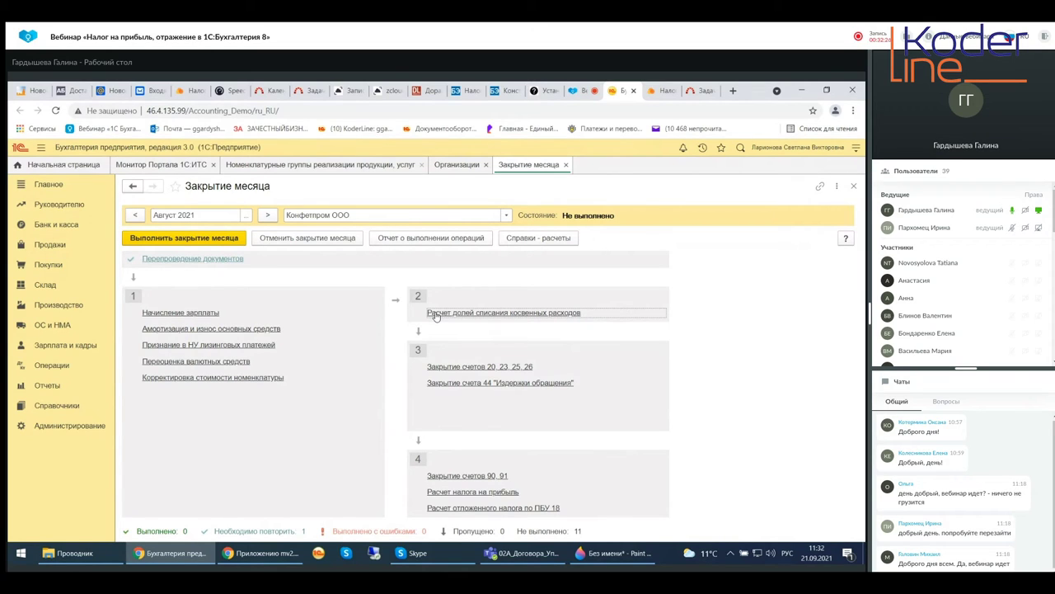
left_click(436, 317)
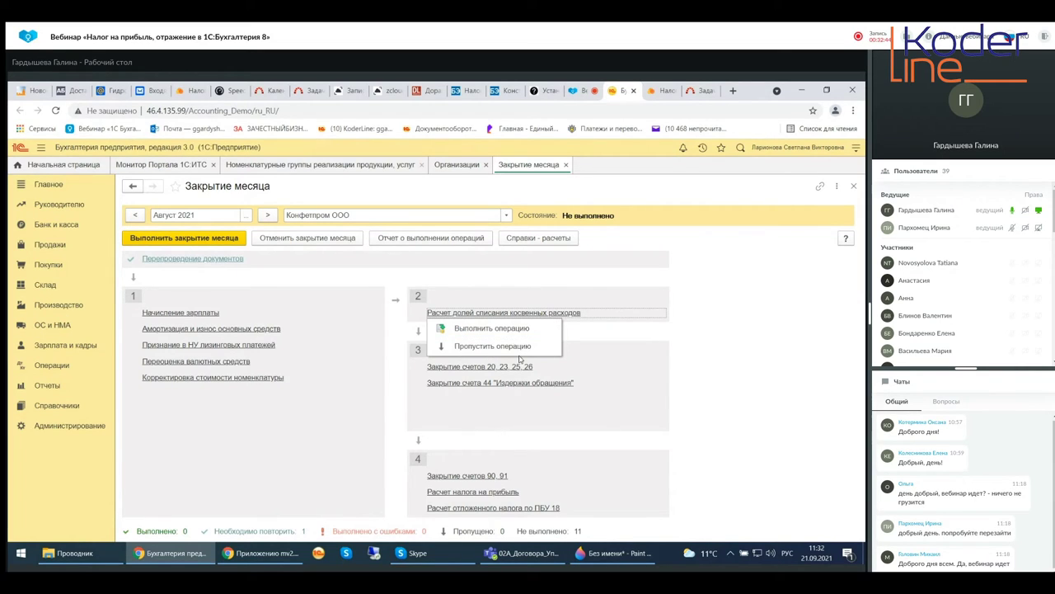
left_click(502, 404)
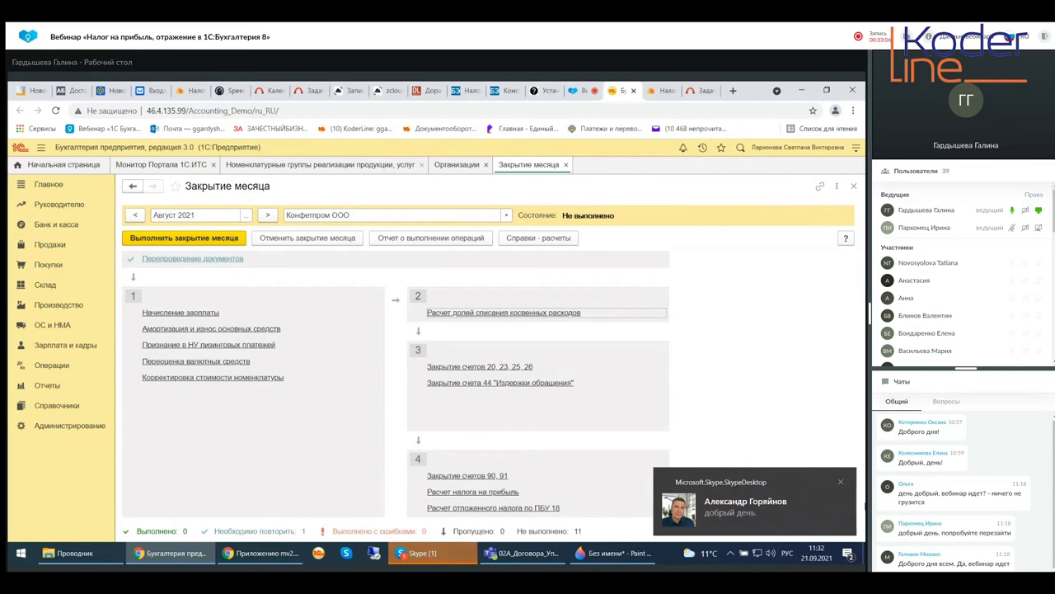
left_click(842, 484)
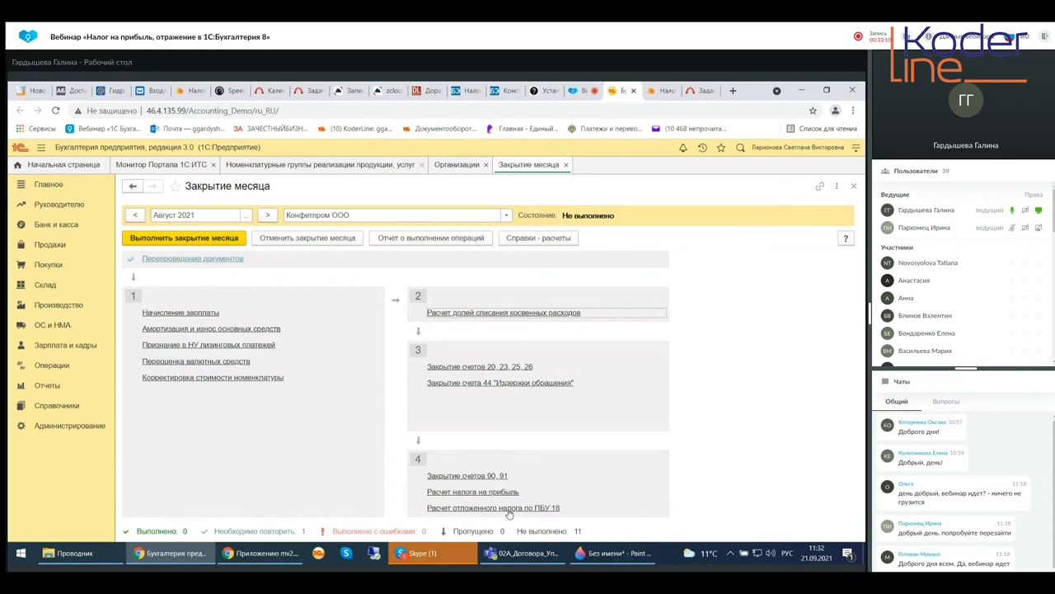
left_click(509, 513)
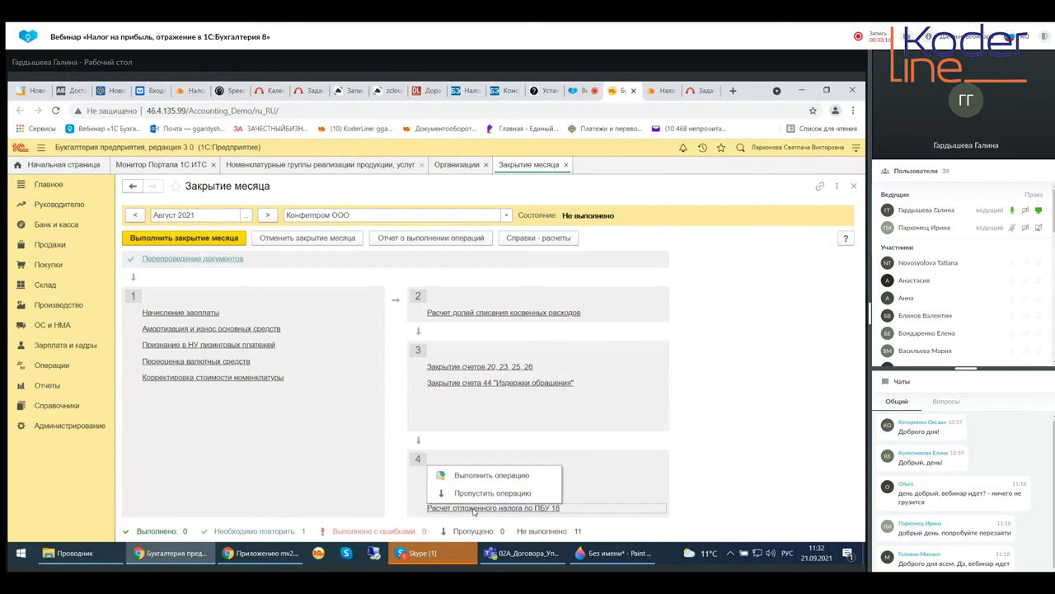
left_click(727, 273)
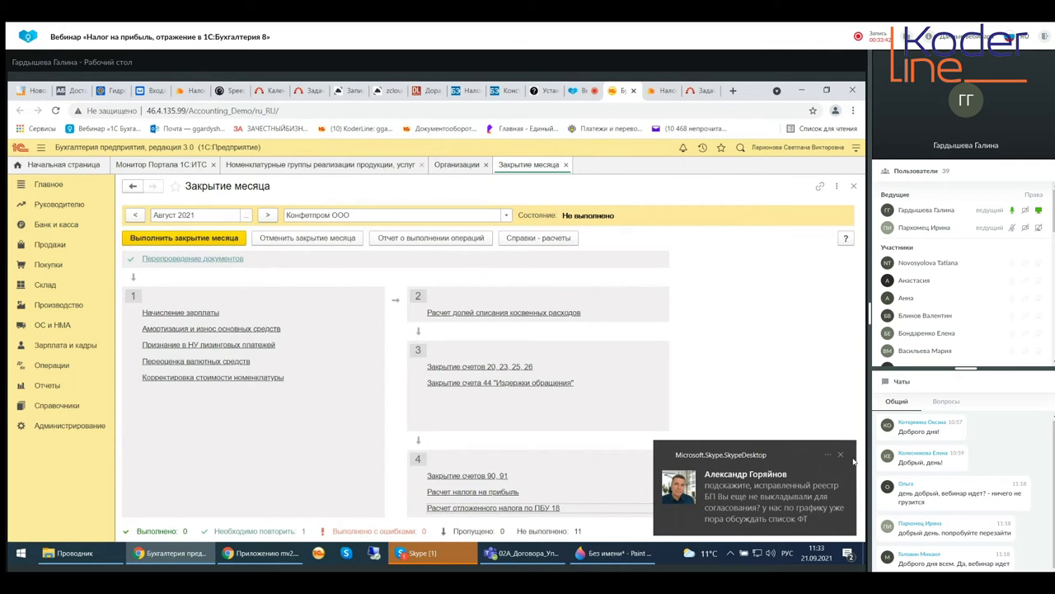
left_click(840, 454)
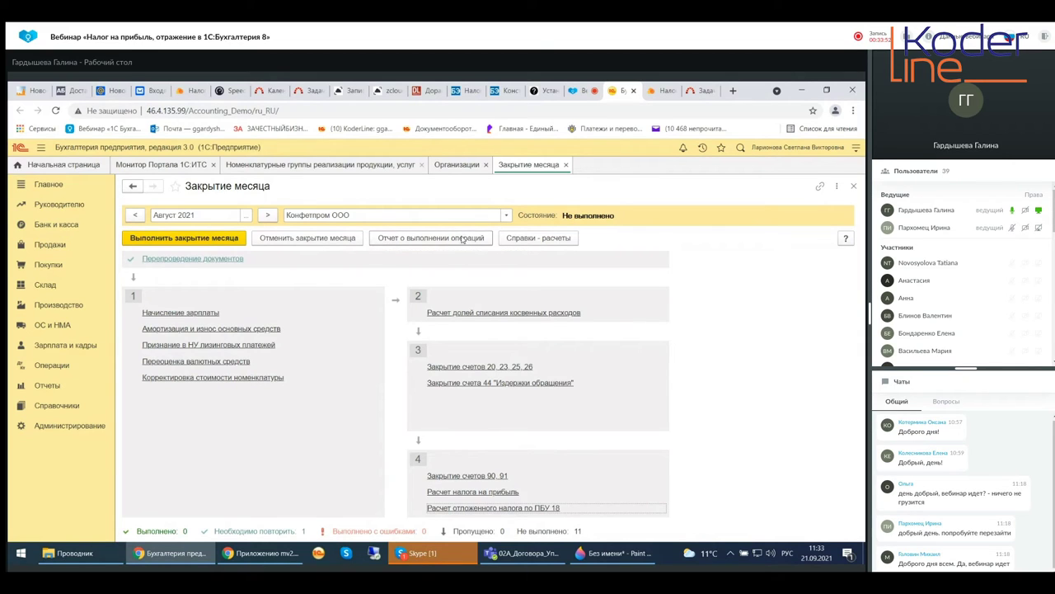
Try to open Справки-расчеты from the August 2021 month closing, and read through its Отчет о выполнении операций.
left_click(556, 240)
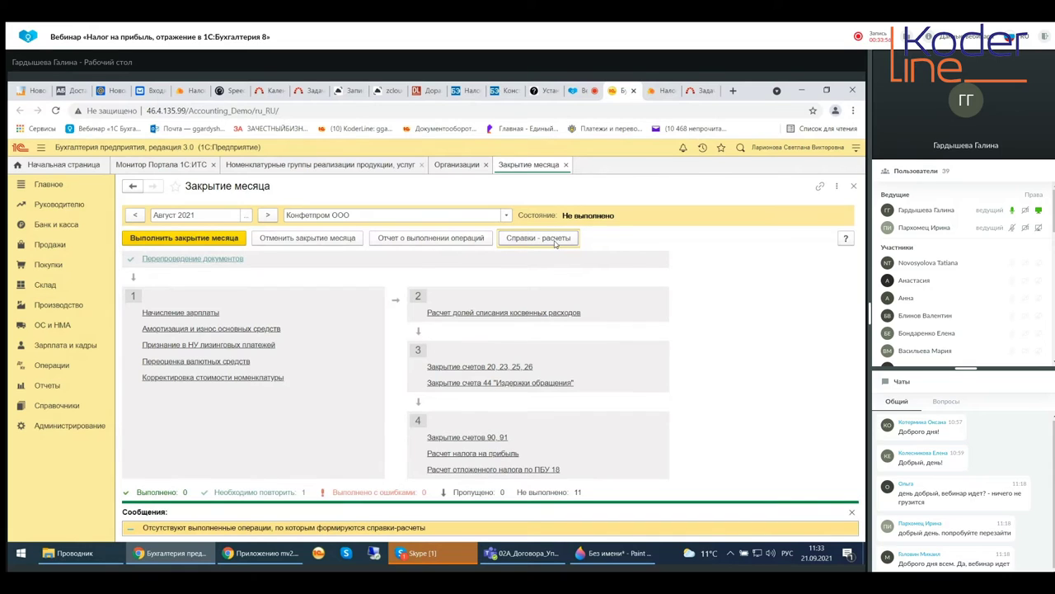
left_click(387, 238)
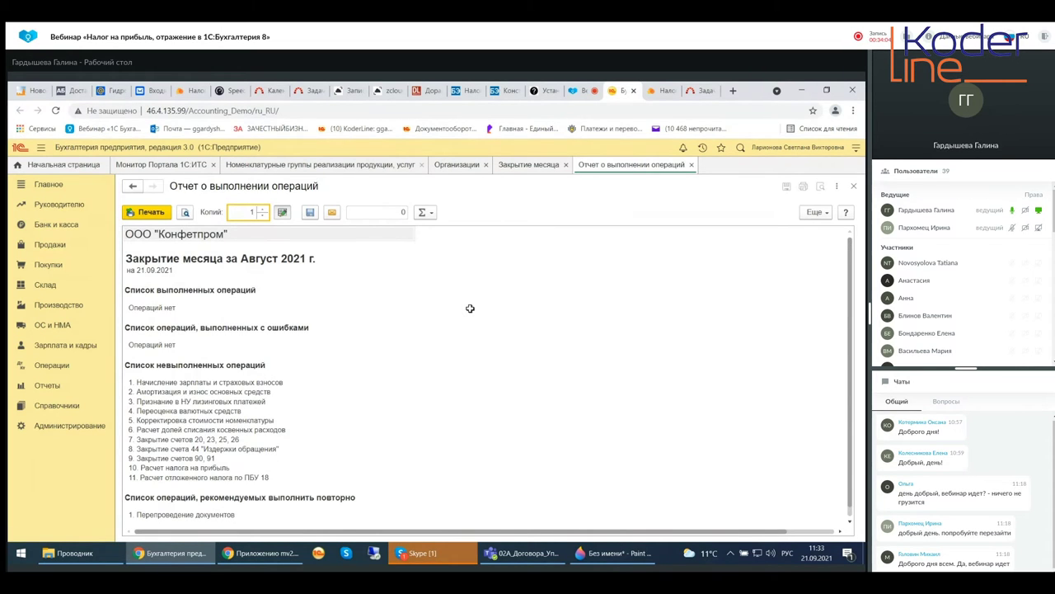
scroll(470, 308, "down", 5)
scroll(470, 308, "up", 1)
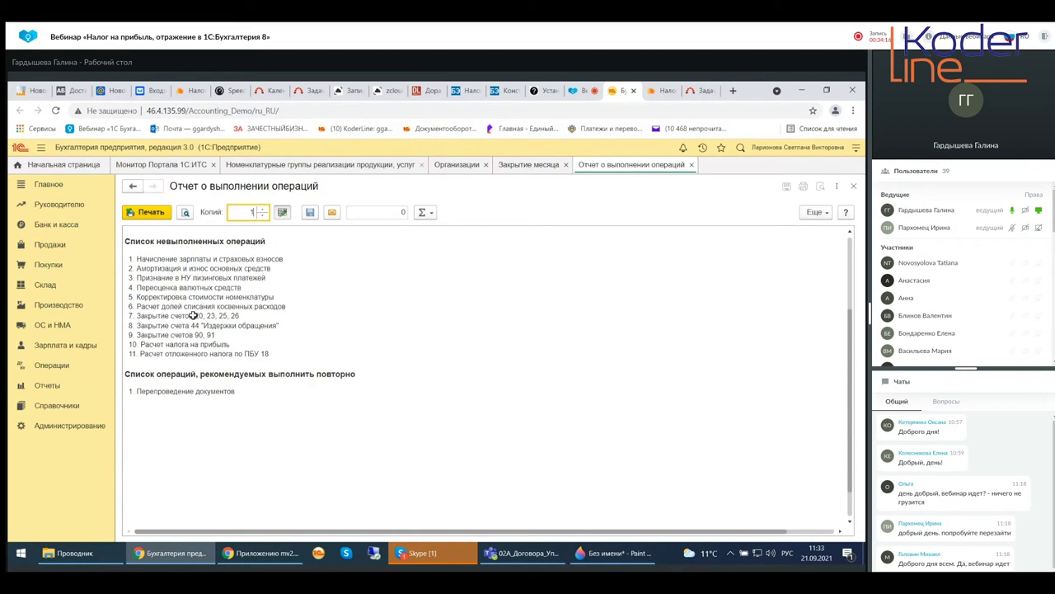
left_click(189, 315)
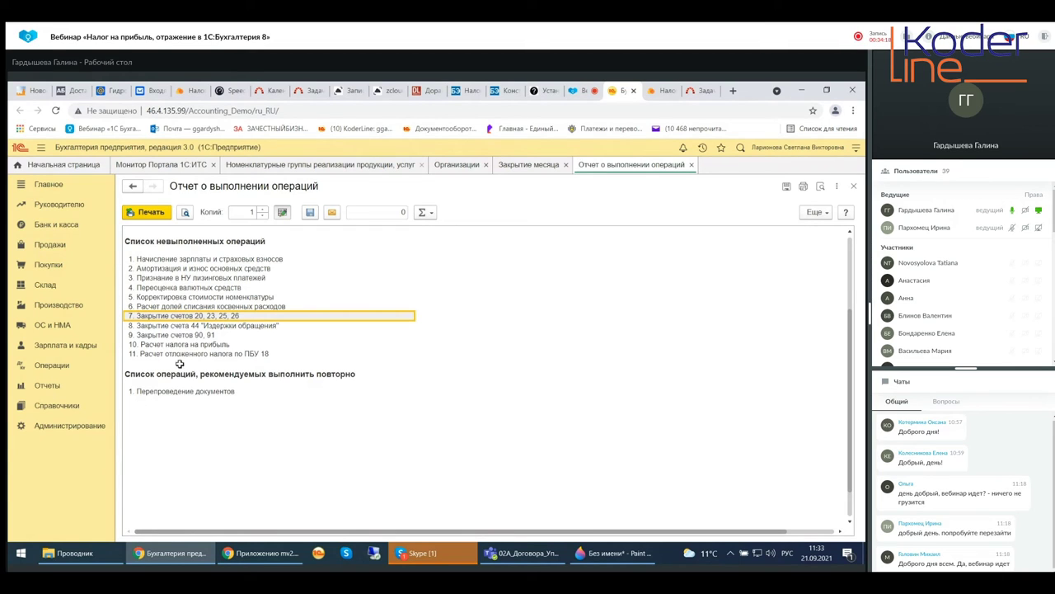
left_click(691, 165)
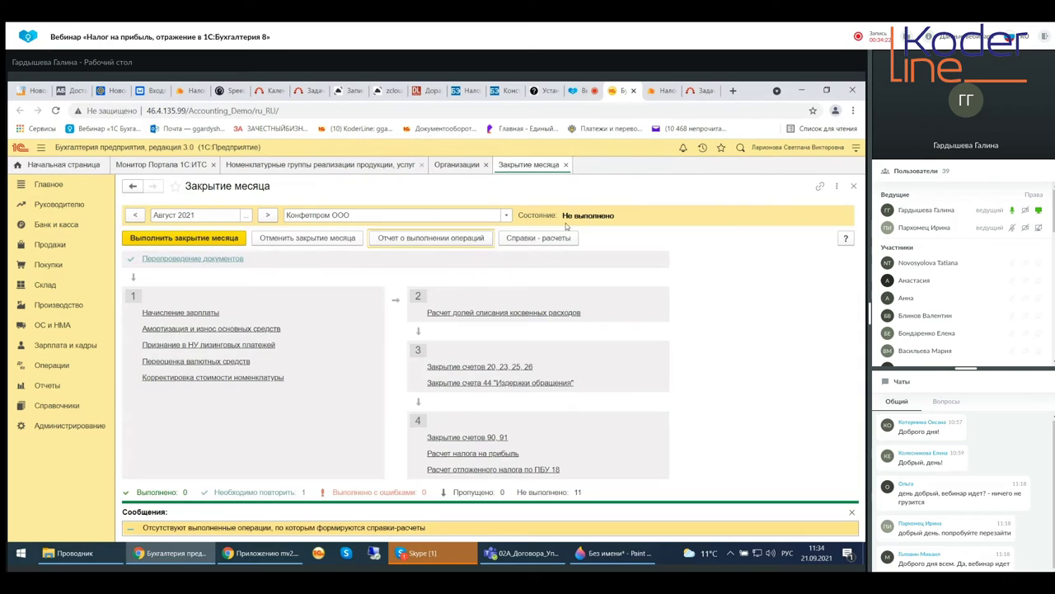
left_click(538, 238)
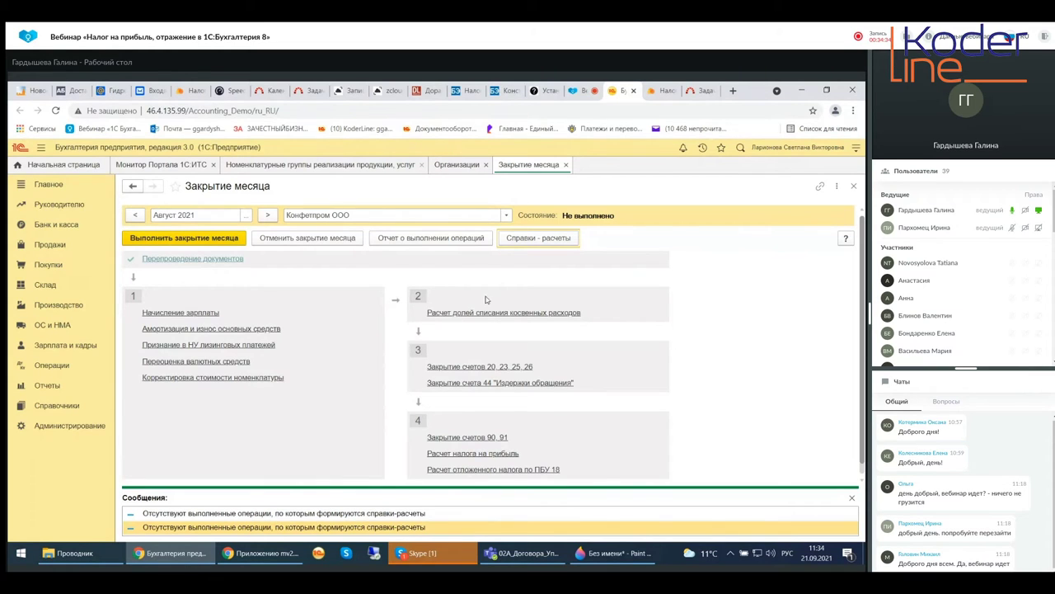
Try again to open Справки-расчеты for August 2021, clear the messages, and close Закрытие месяца.
left_click(532, 237)
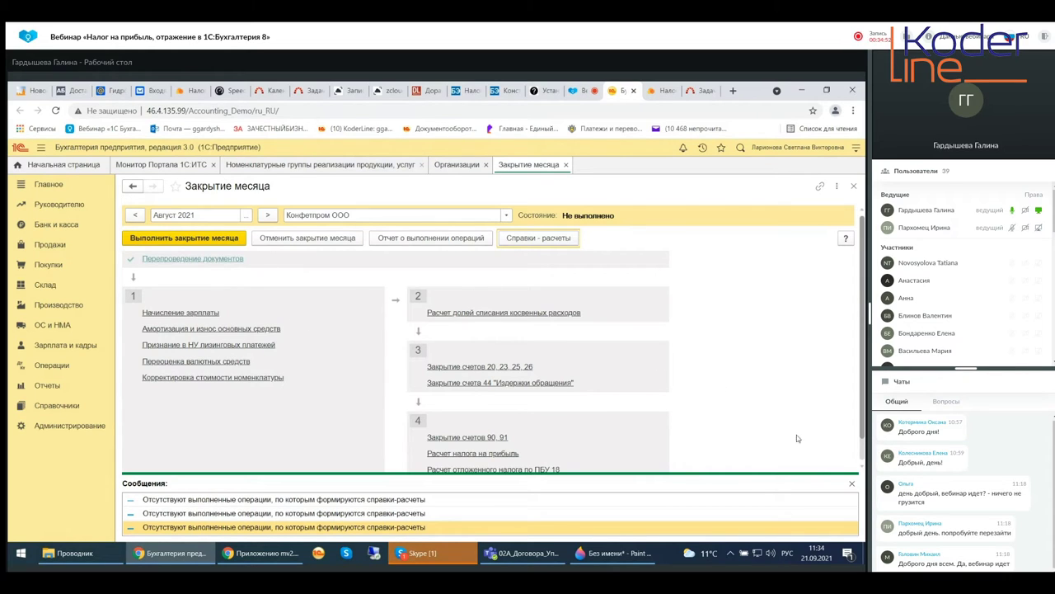
left_click(852, 483)
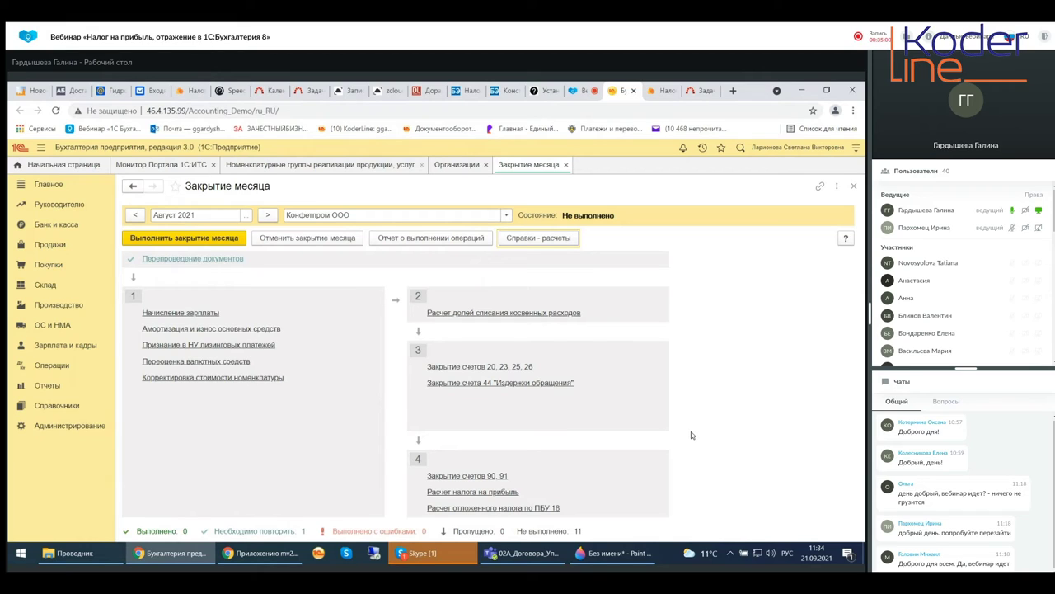
left_click(855, 187)
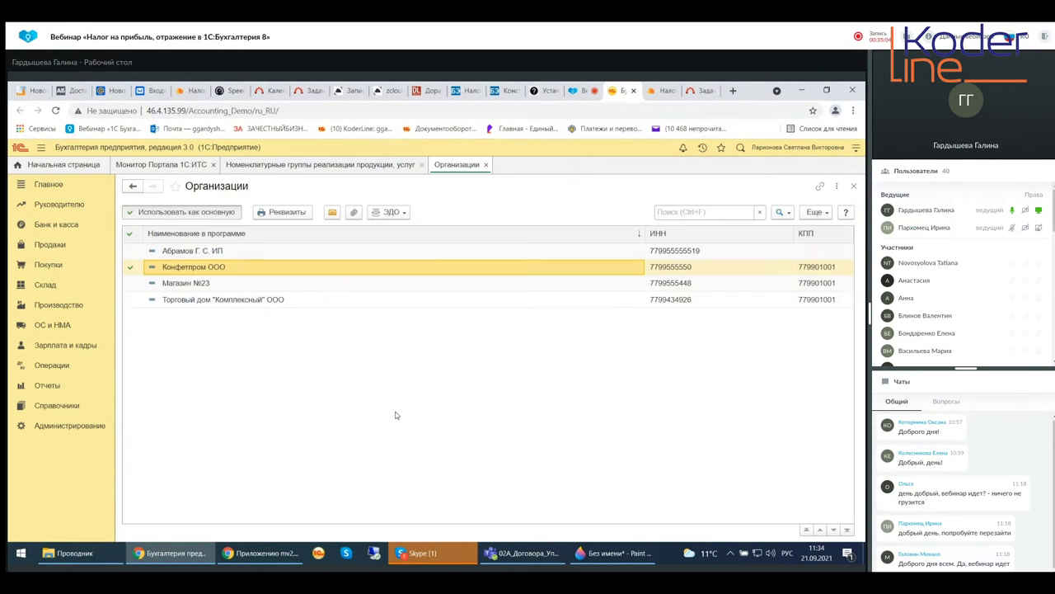
View the Регламентные операции НДС documents of Конфетпром ООО and close the list.
left_click(48, 368)
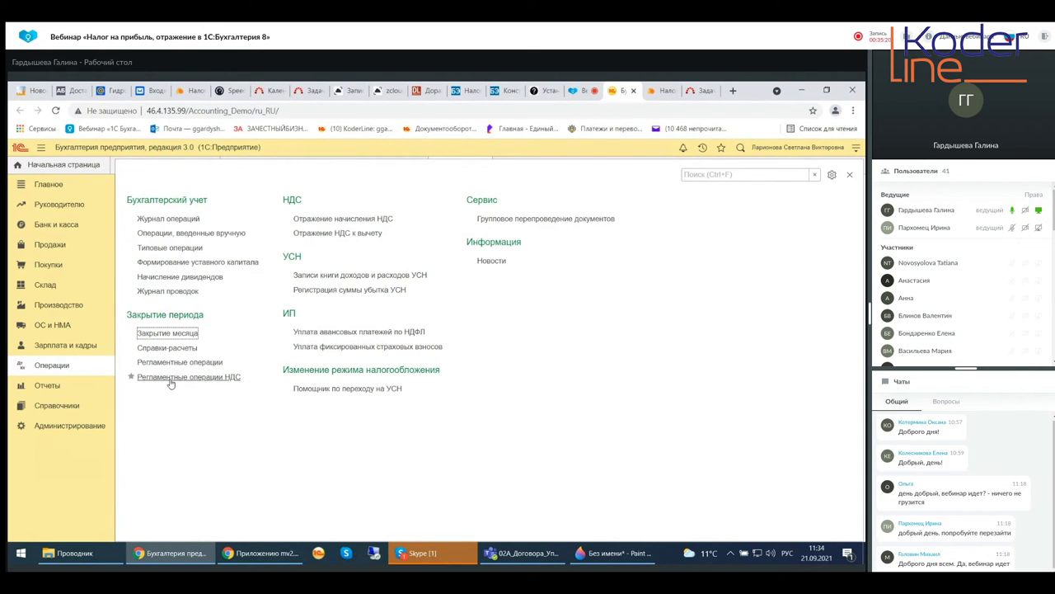
left_click(170, 379)
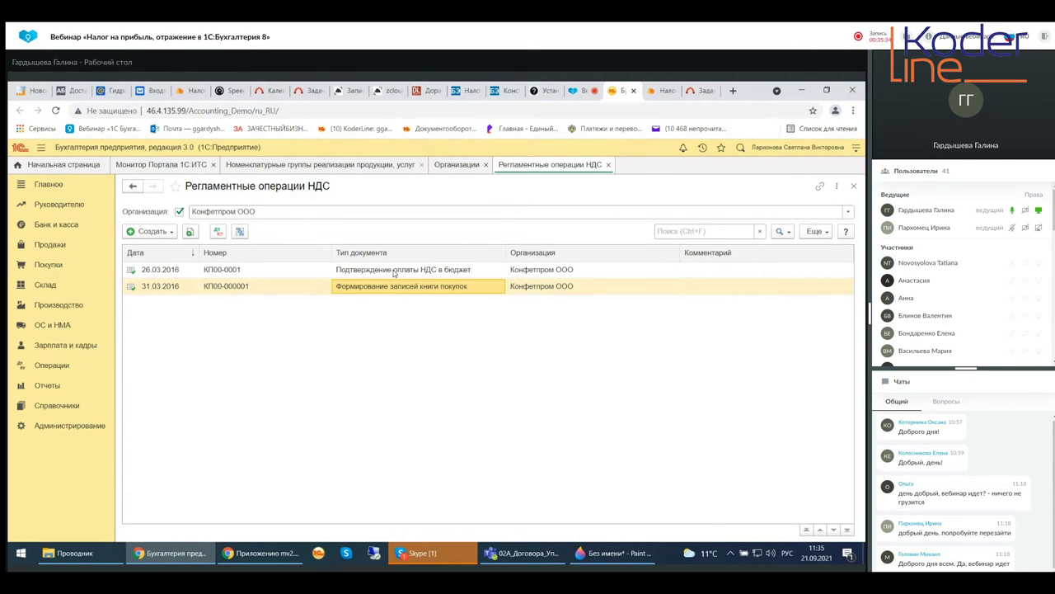
left_click(854, 187)
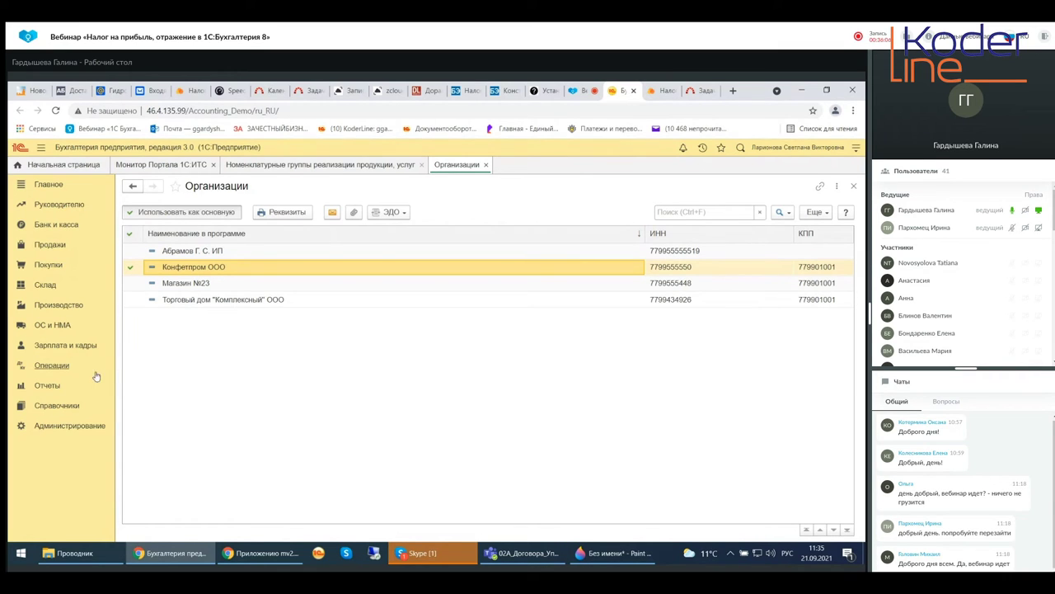
Open Операции, введенные вручную, view the entries of the operation dated 24.04.2018, and close both the operation and the list.
left_click(46, 367)
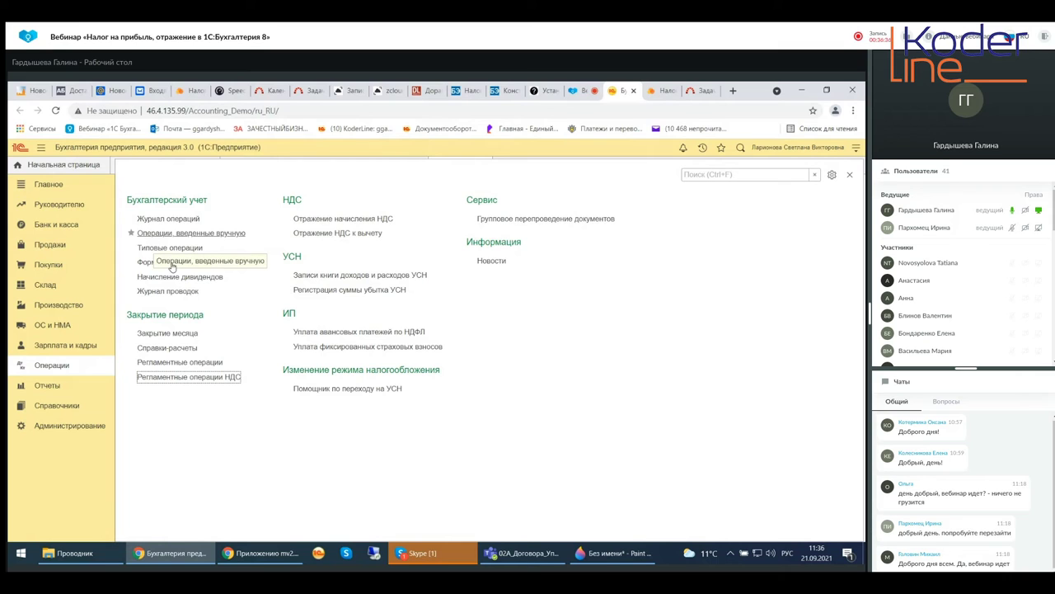
left_click(165, 238)
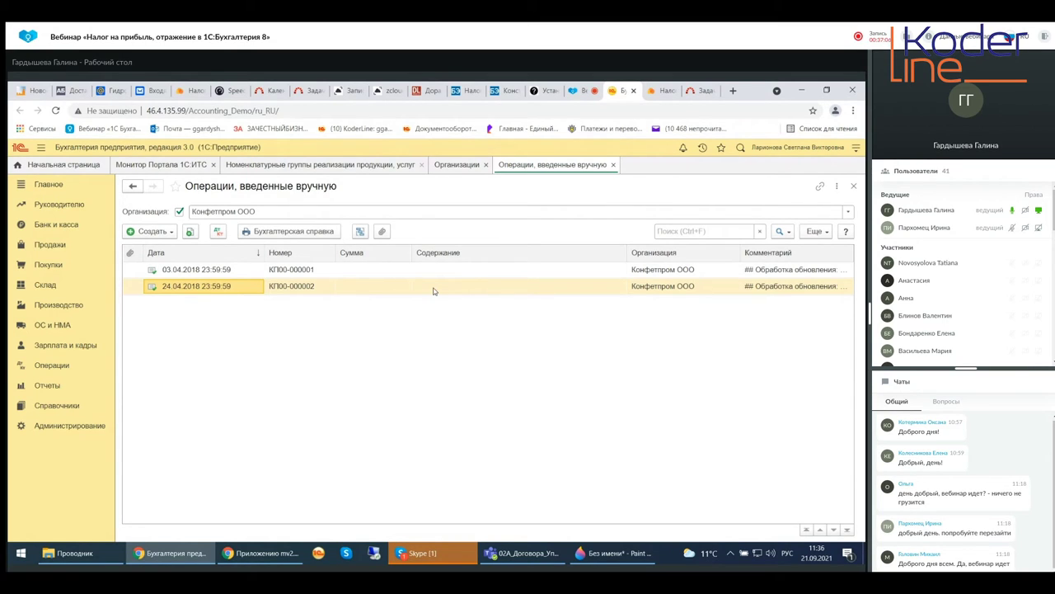
double_click(271, 286)
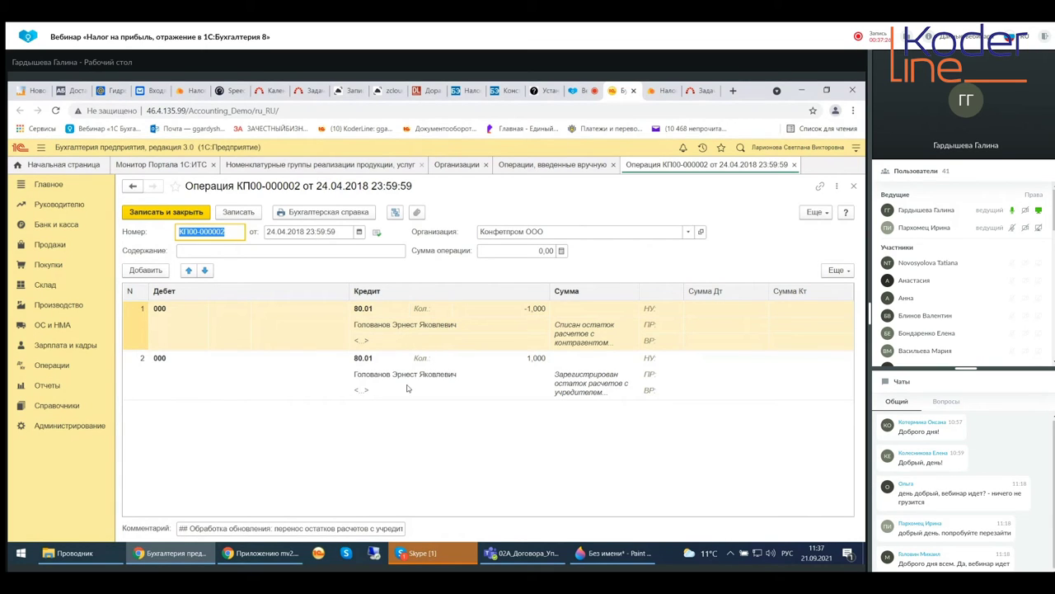
left_click(854, 188)
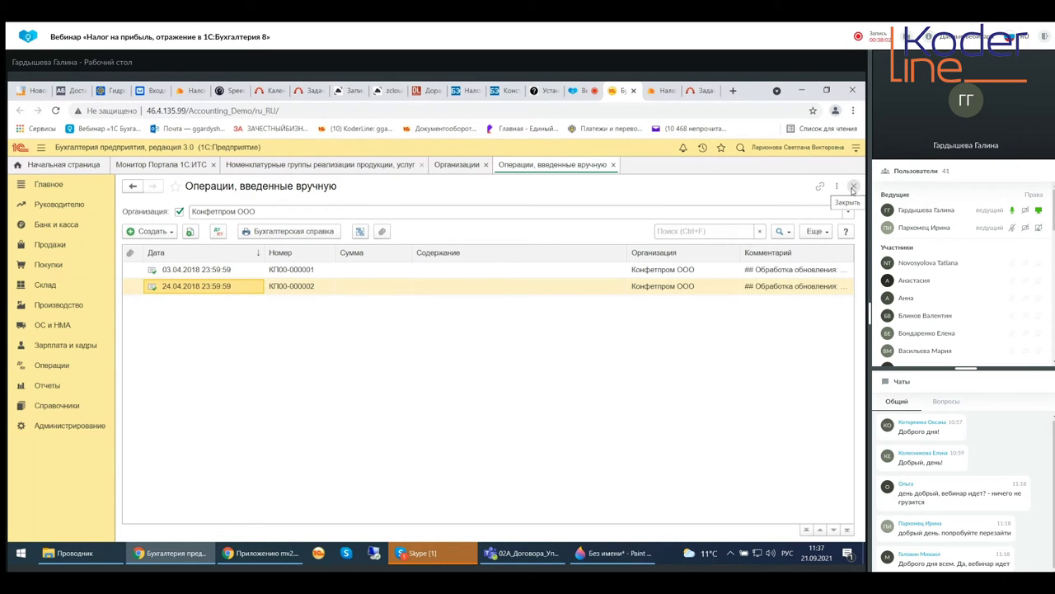
left_click(853, 188)
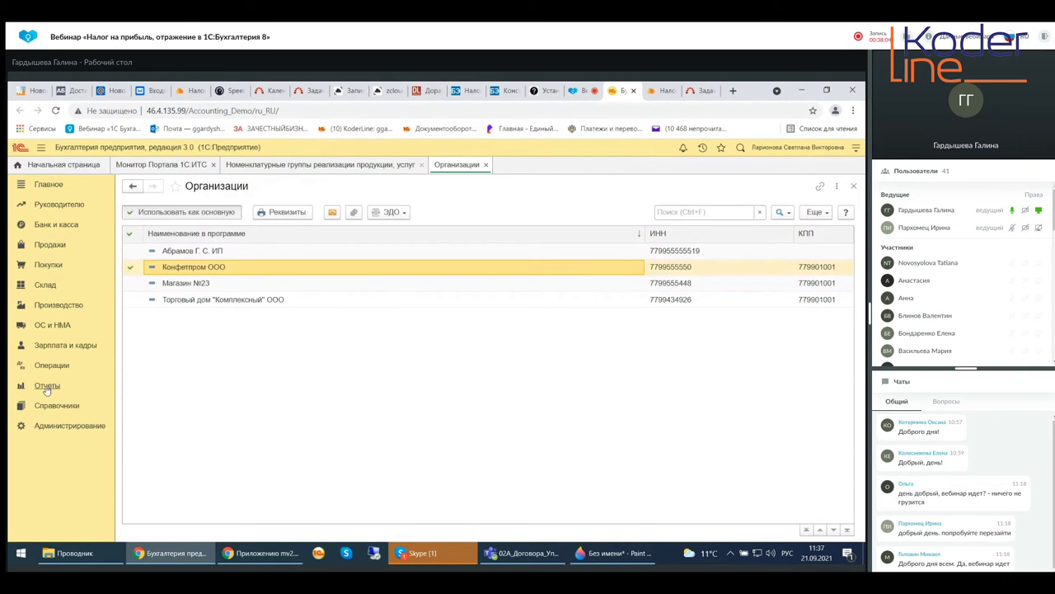
View Персональные настройки and the choices for Основное подразделение, decline the incoming call, and close the settings without changes.
left_click(49, 186)
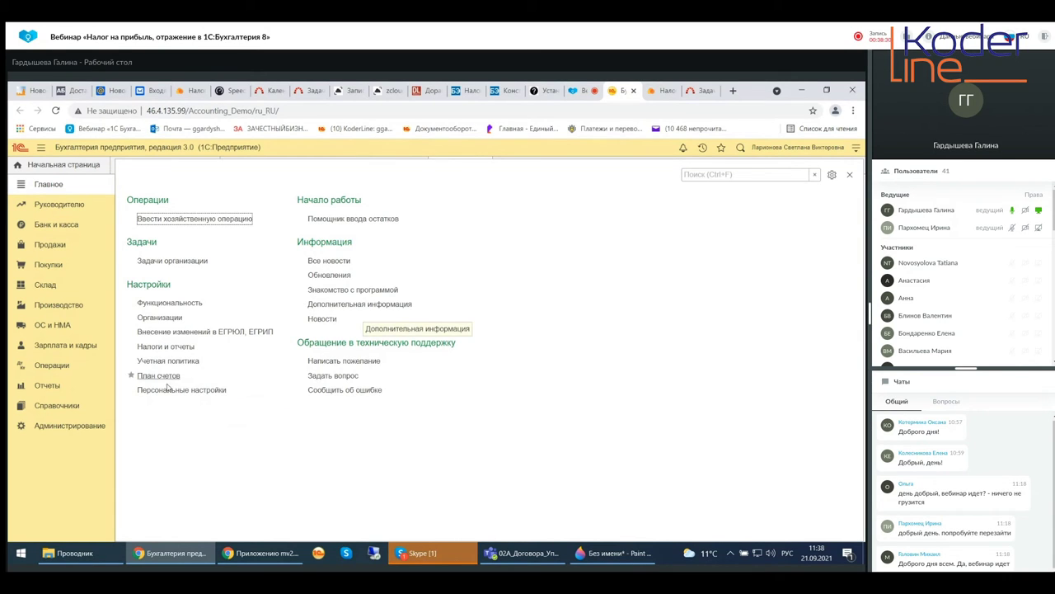
left_click(202, 390)
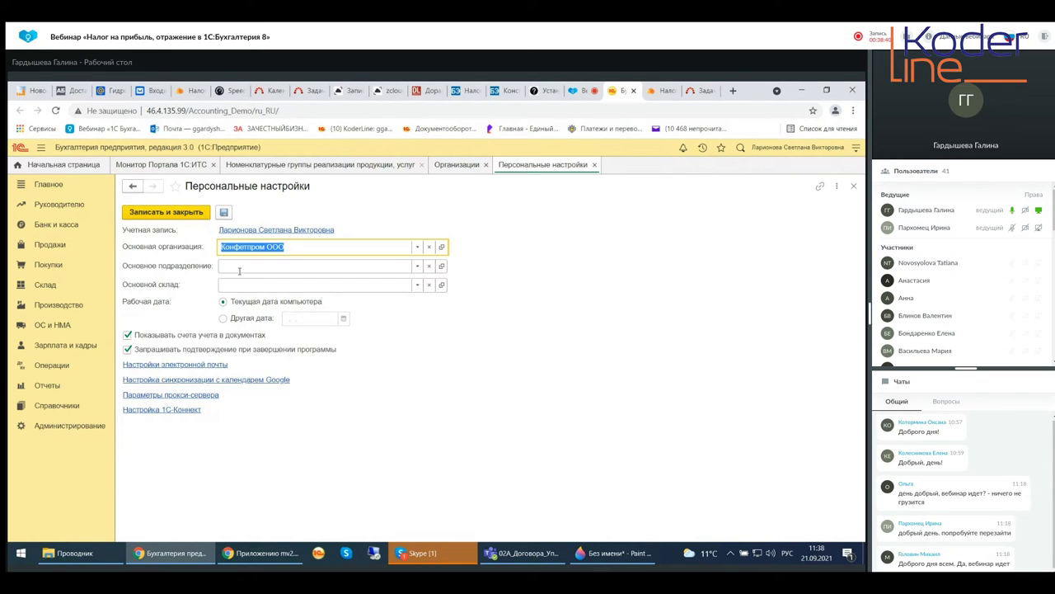
left_click(242, 266)
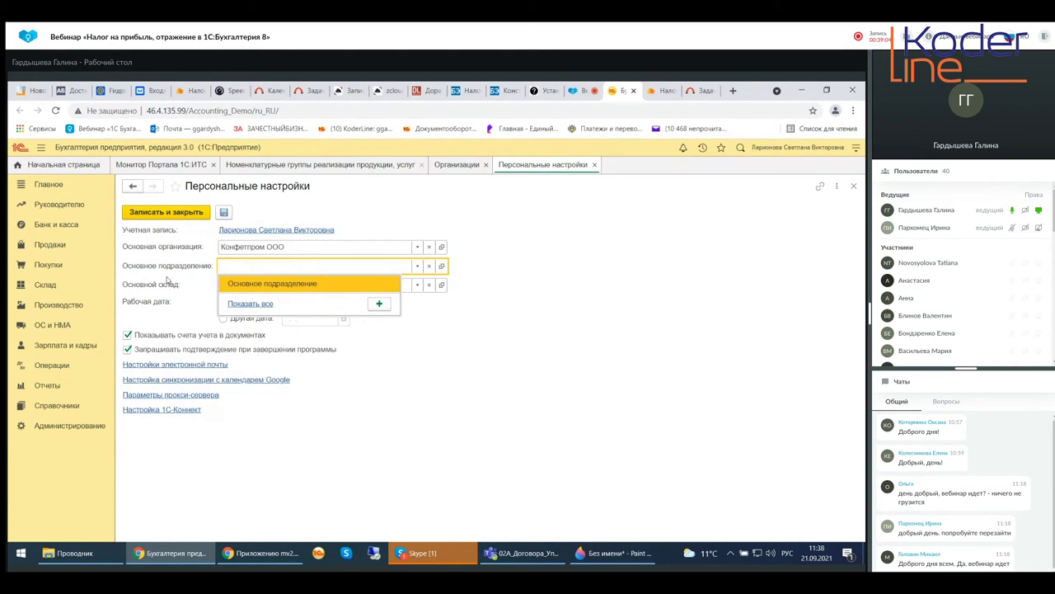
left_click(192, 323)
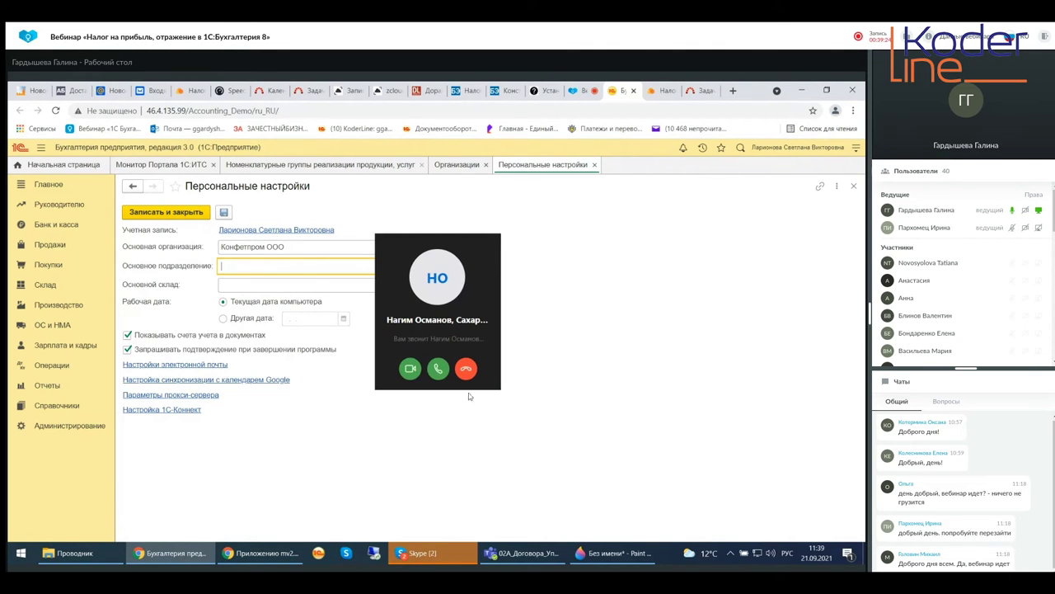
left_click(465, 368)
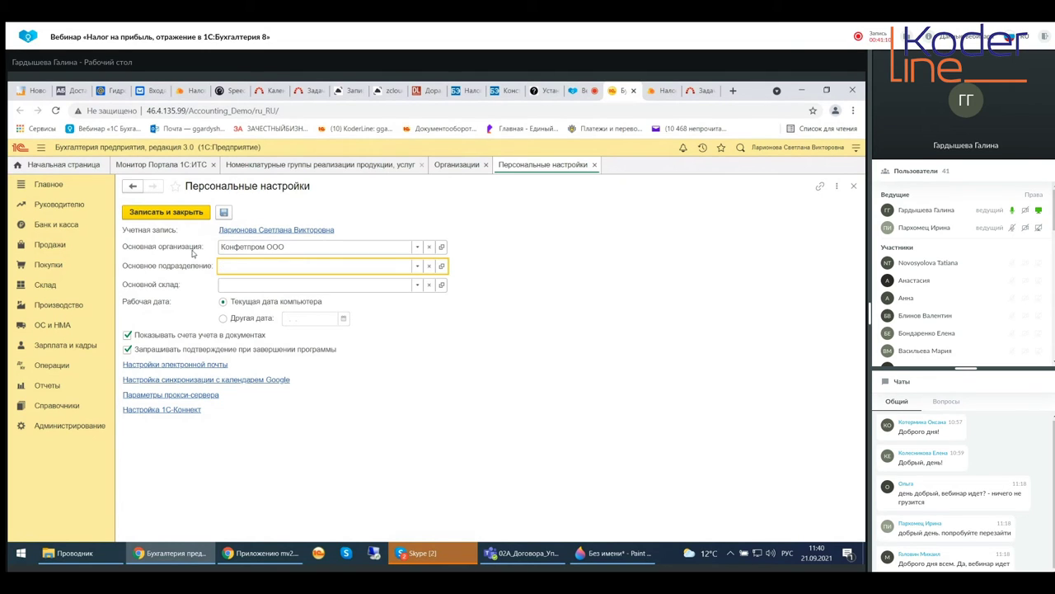
left_click(853, 186)
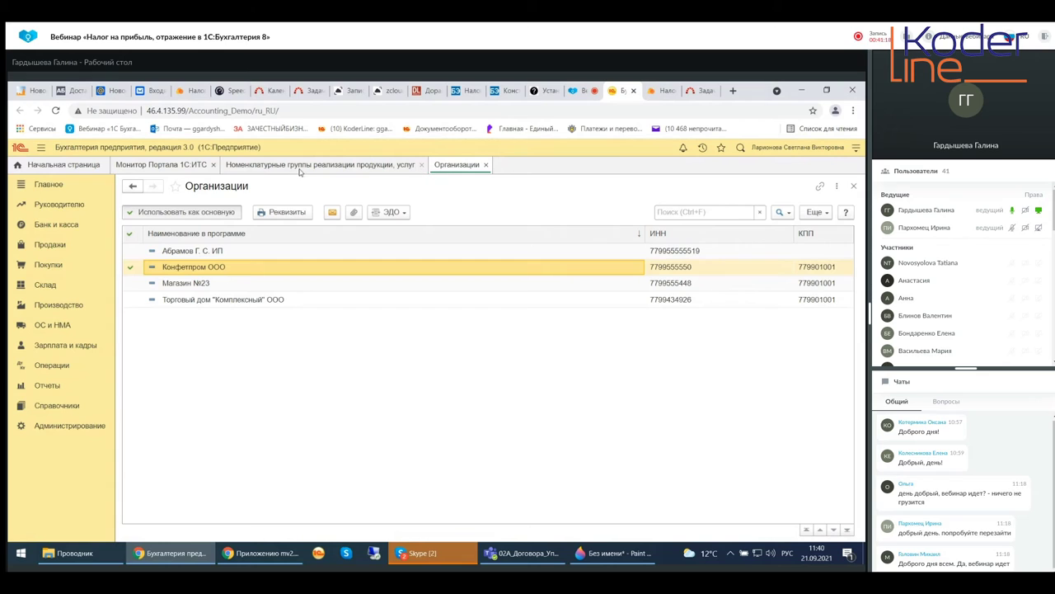
In Дополнительная информация, look through Справочная информация and Поддержка, view the page Обучение по программе "Бухгалтерия 8", and close it.
left_click(46, 185)
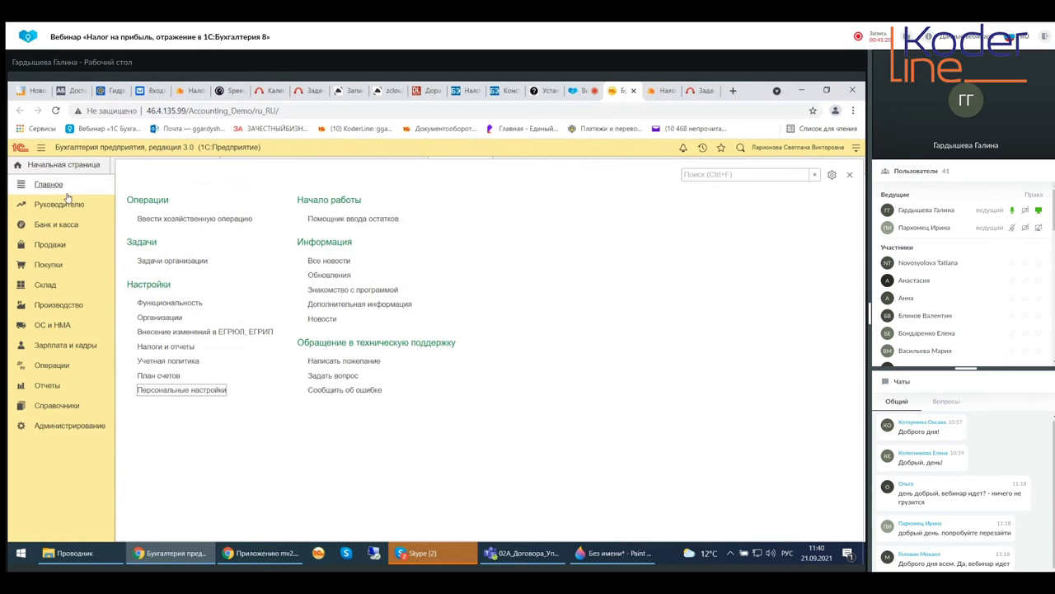
left_click(330, 304)
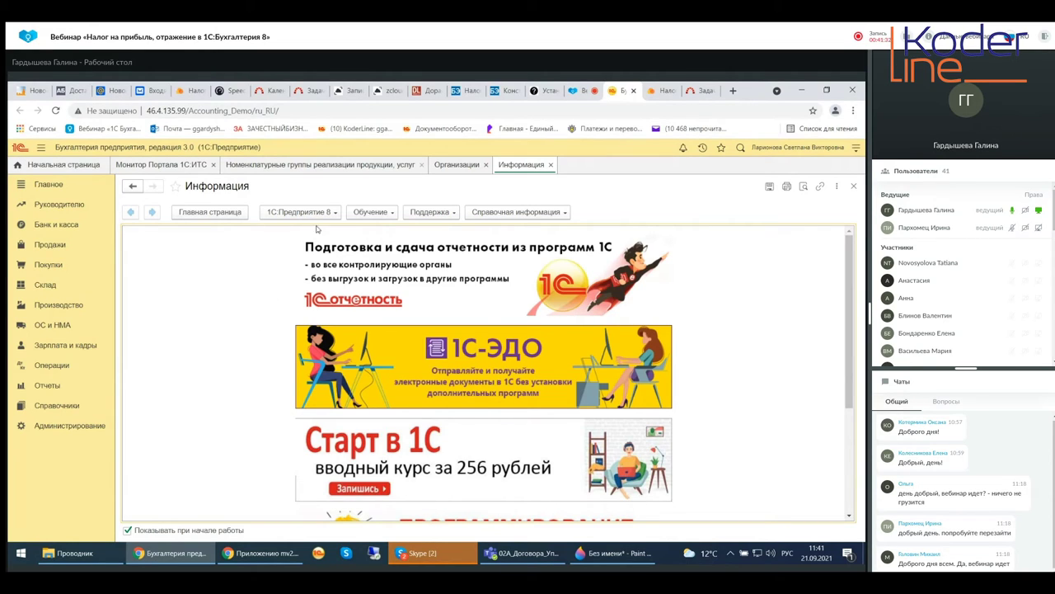
left_click(493, 213)
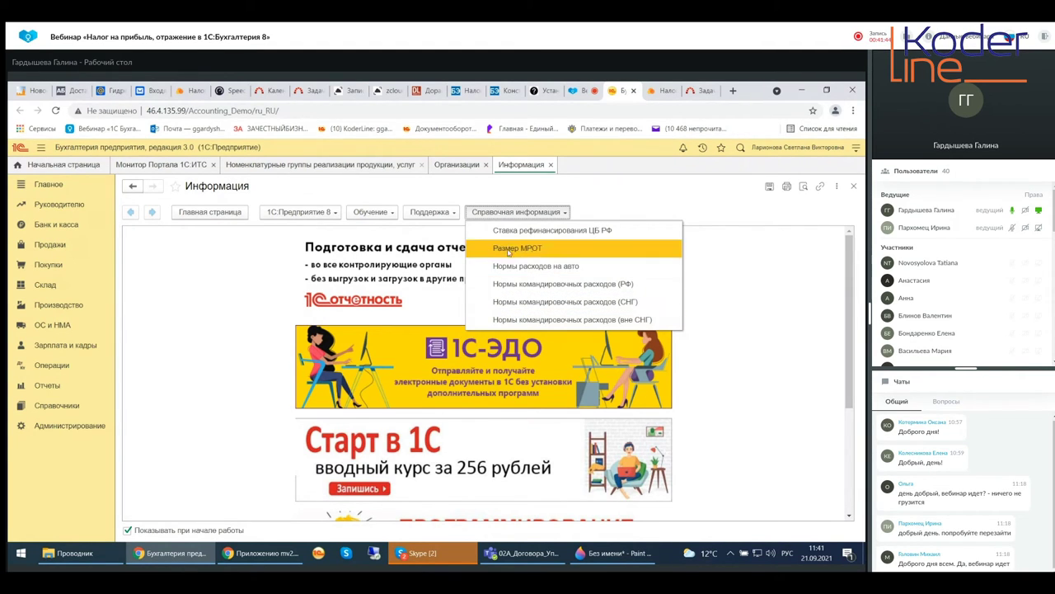
left_click(420, 212)
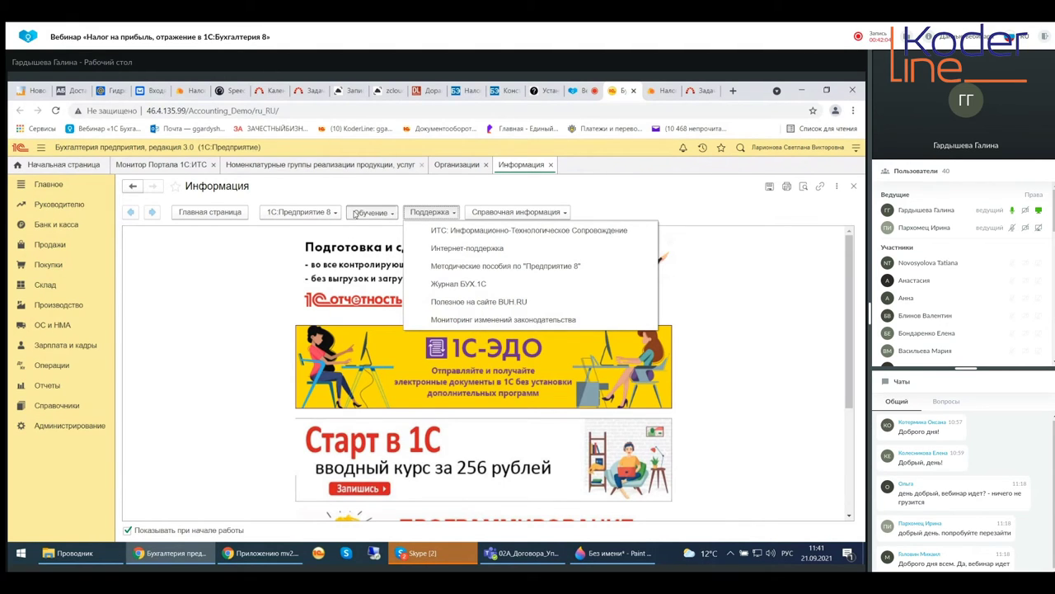
left_click(355, 213)
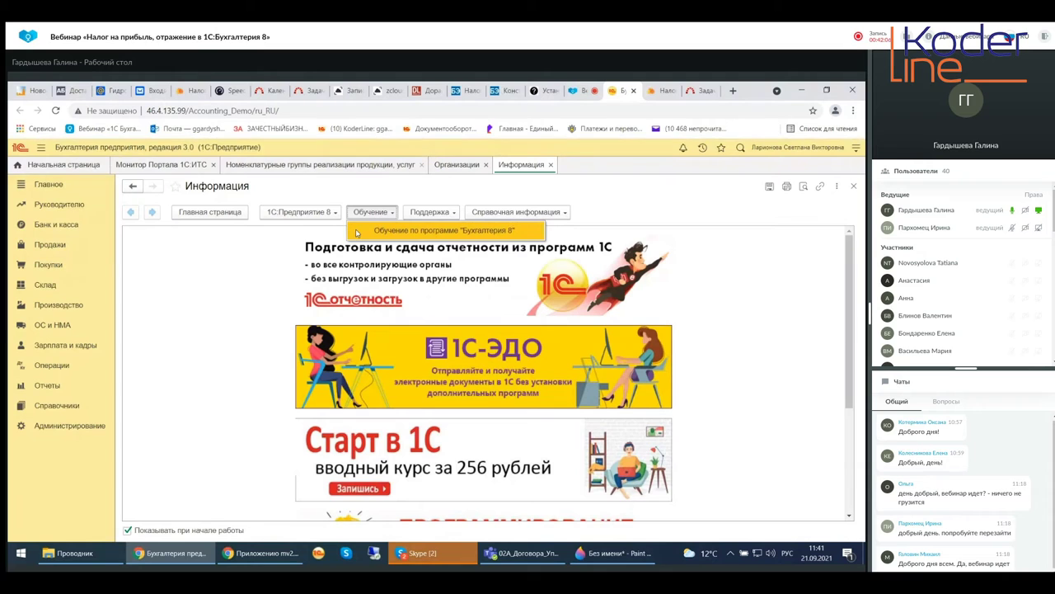
left_click(356, 231)
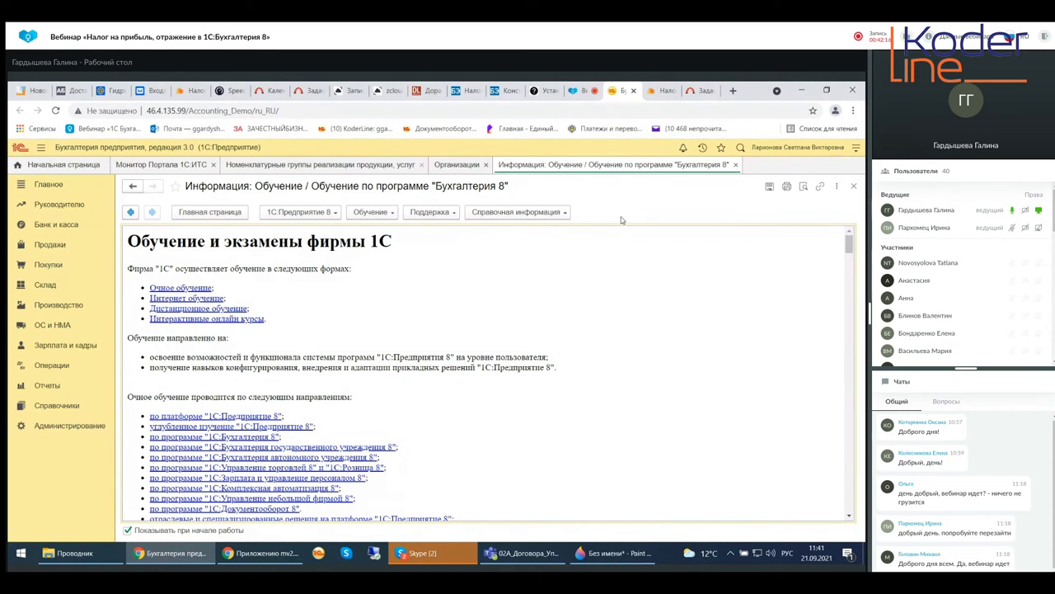
left_click(736, 165)
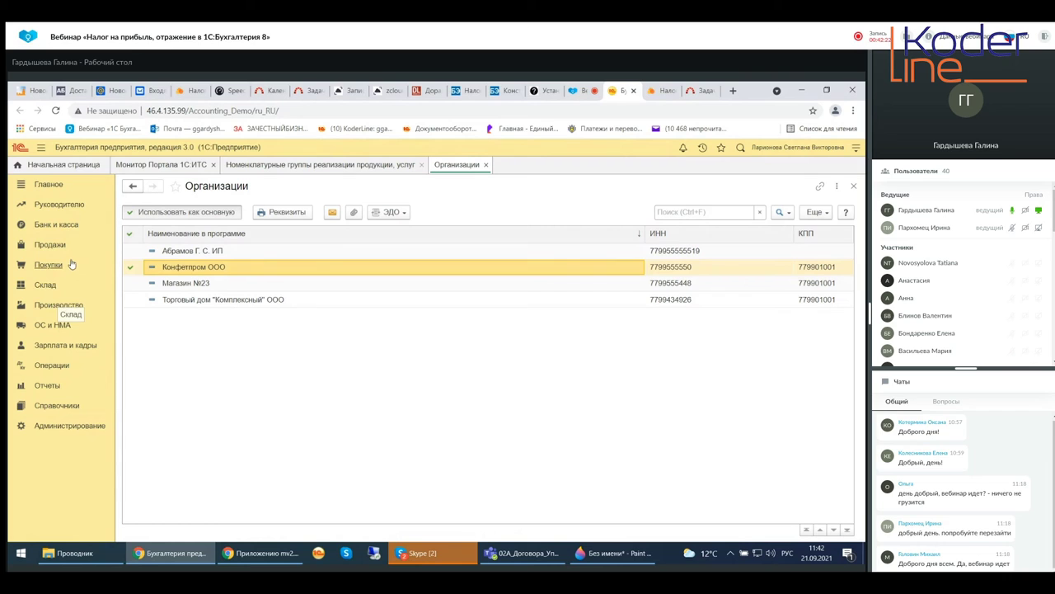
Reopen Дополнительная информация, view the 1С:Предприятие 8 options and the main page, dismiss message notifications, and close it.
left_click(53, 185)
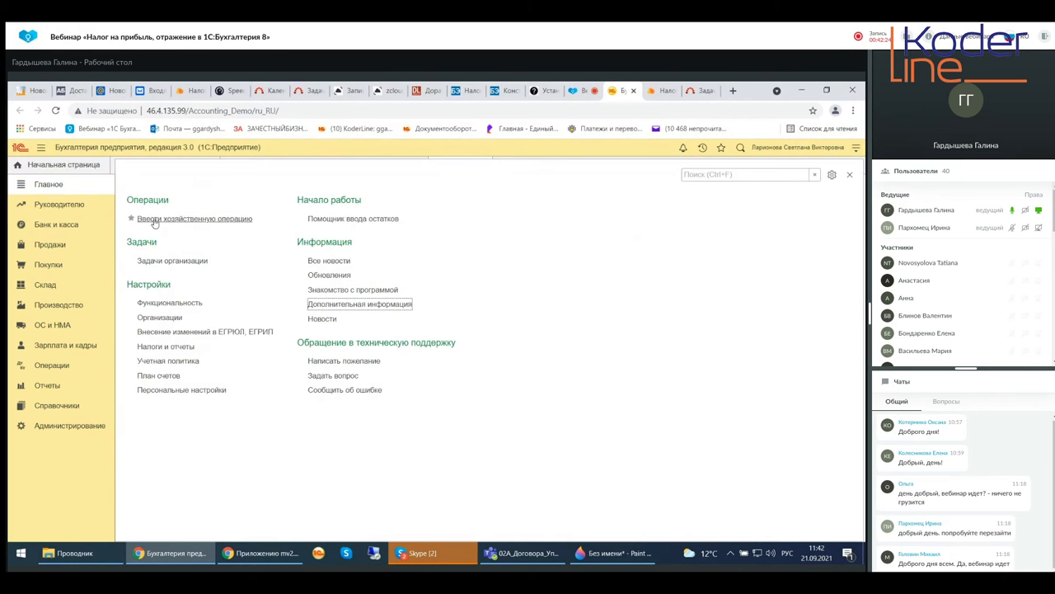
left_click(322, 305)
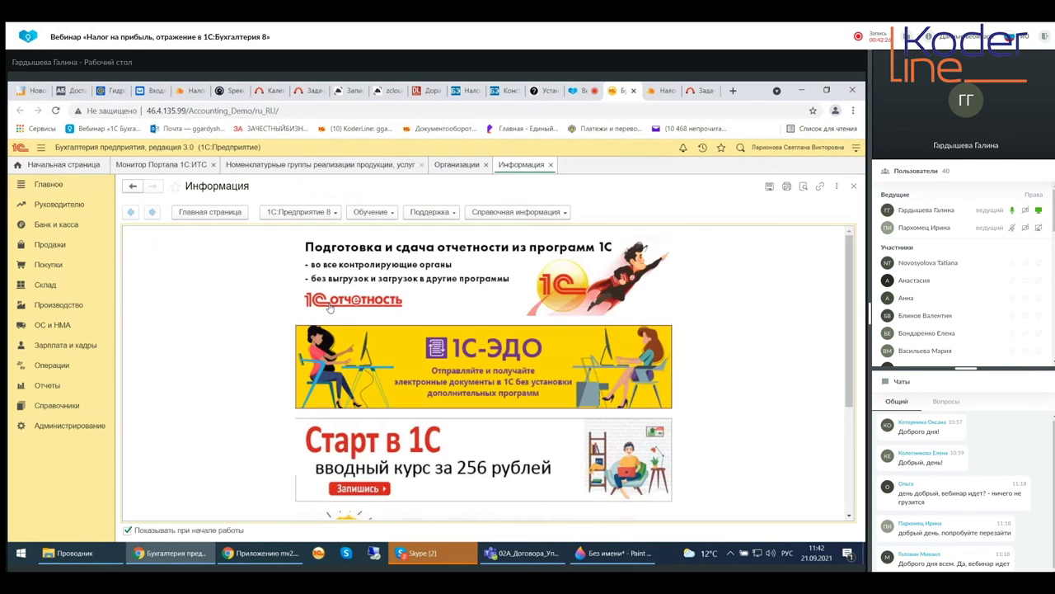
left_click(284, 218)
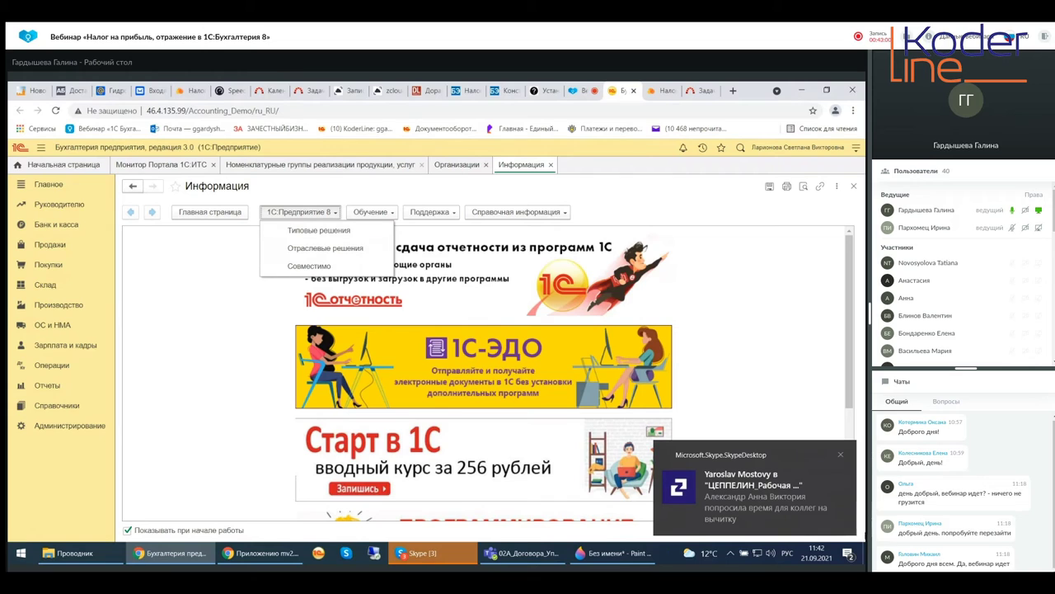
left_click(840, 454)
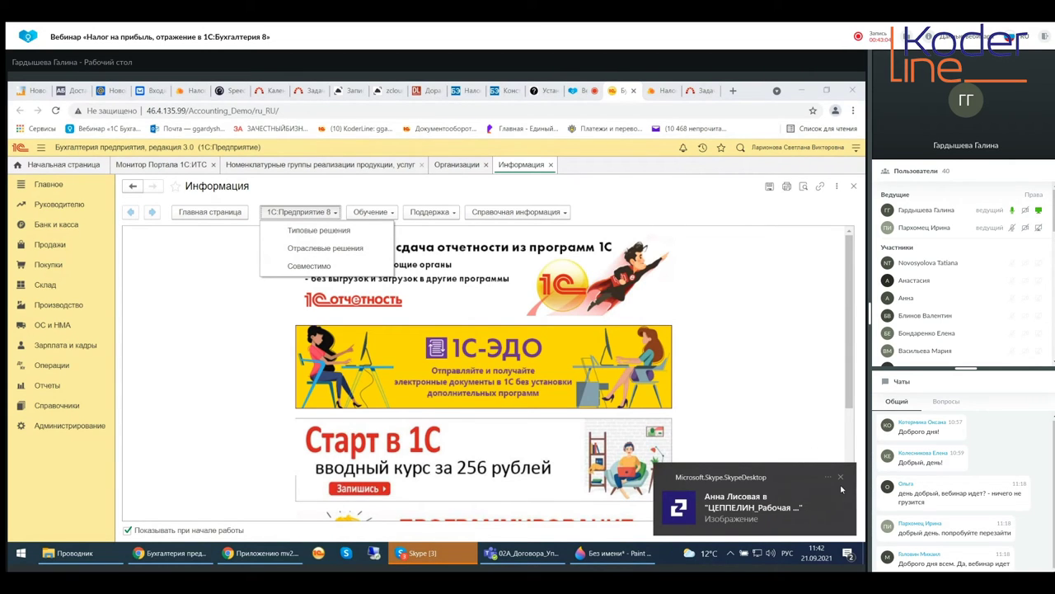
left_click(840, 478)
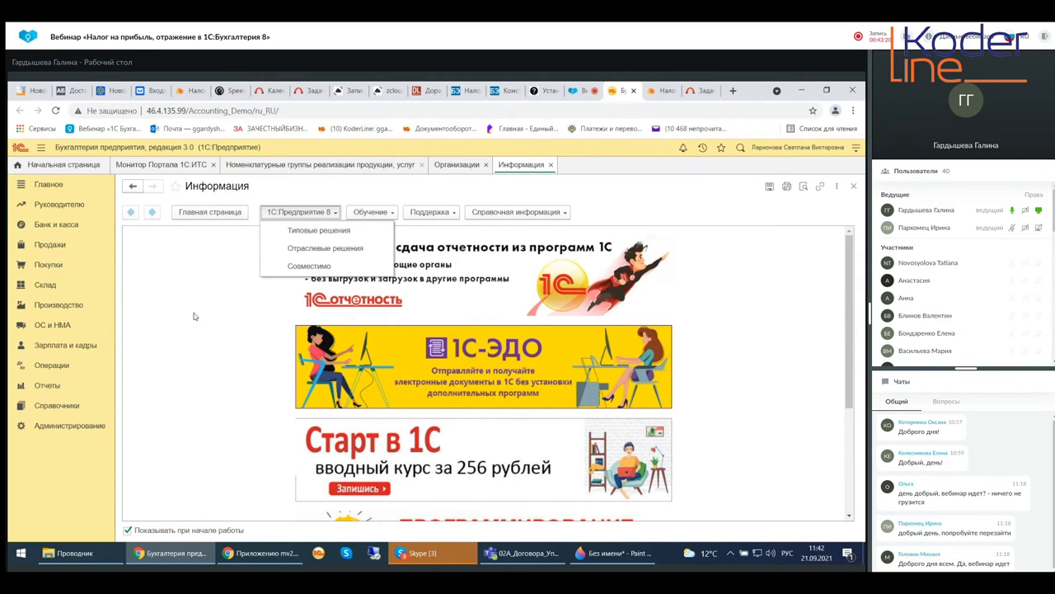
left_click(198, 213)
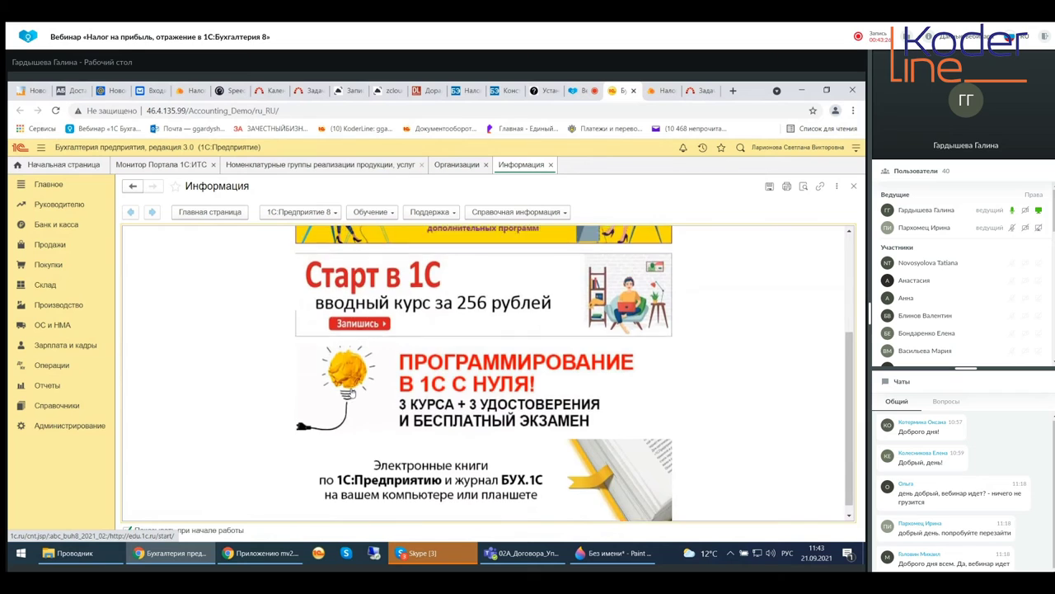
scroll(348, 394, "down", 1)
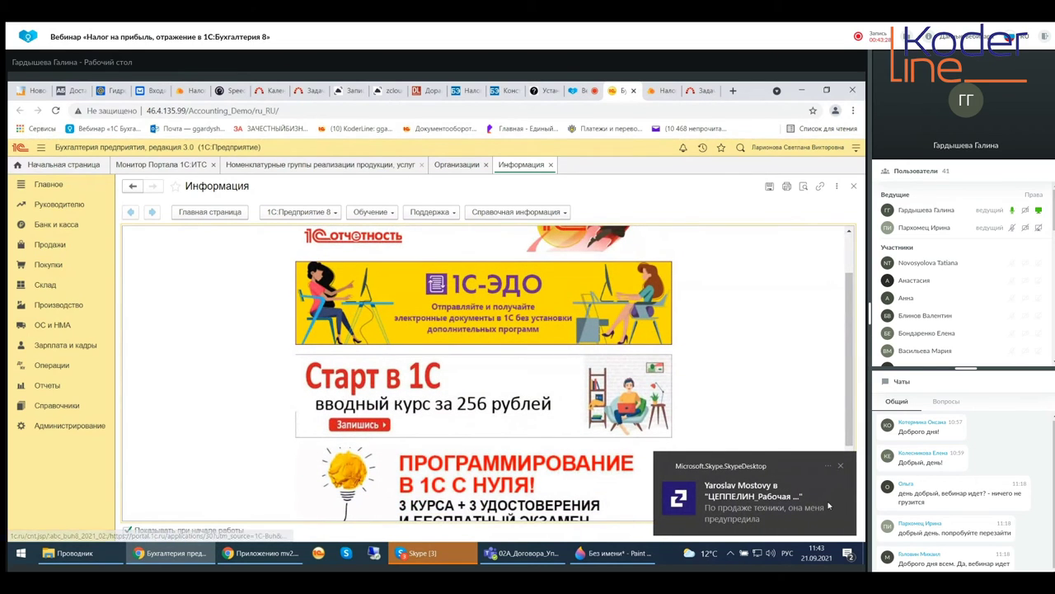
left_click(840, 467)
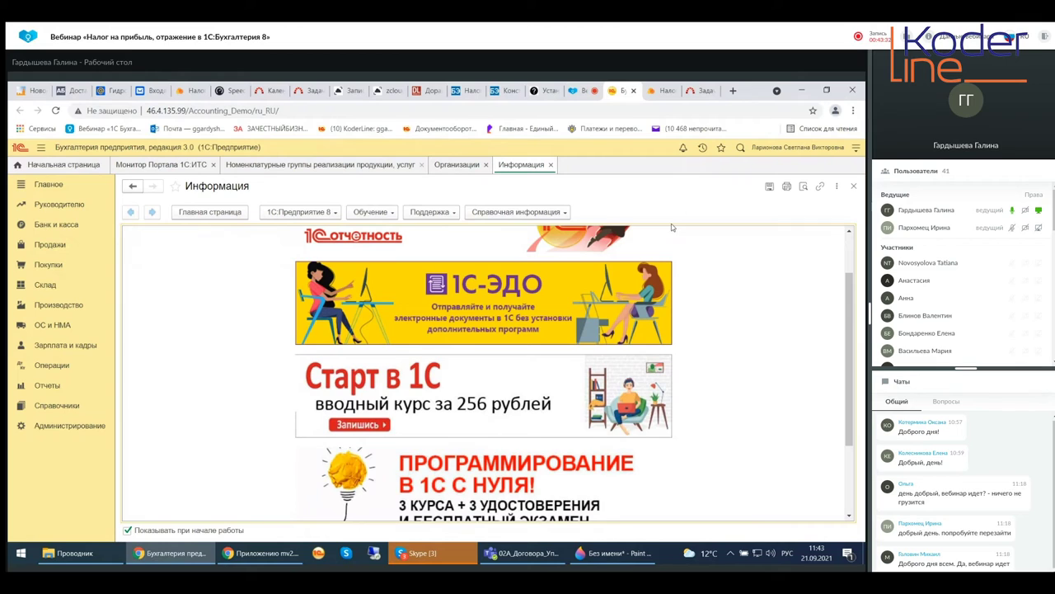
left_click(552, 166)
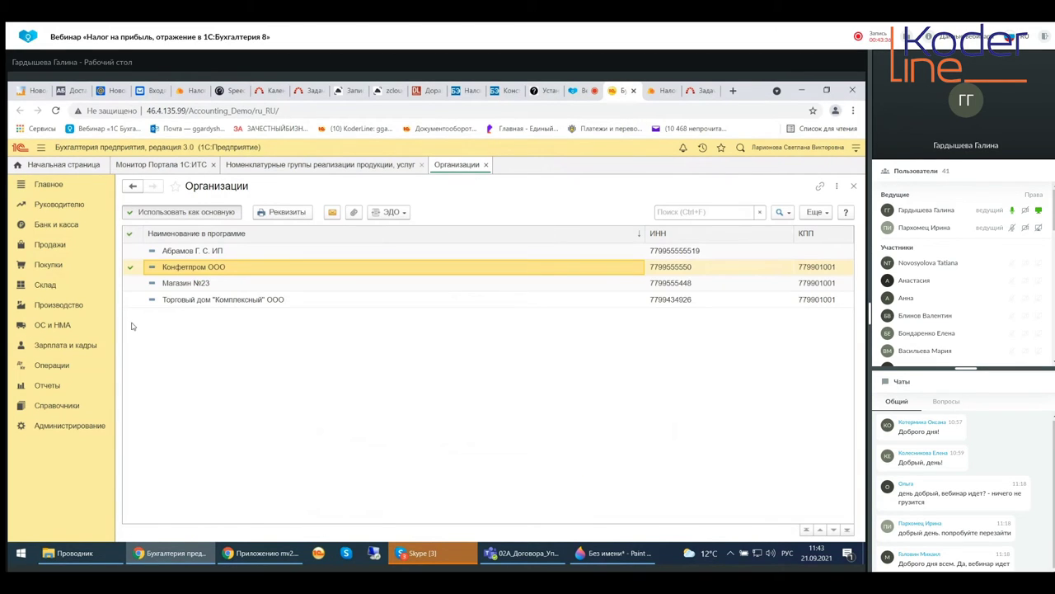
Look through the Главное and Отчеты sections, view the Личные кабинеты page of 1С-Отчетность, dismiss its promo and close the page.
left_click(47, 184)
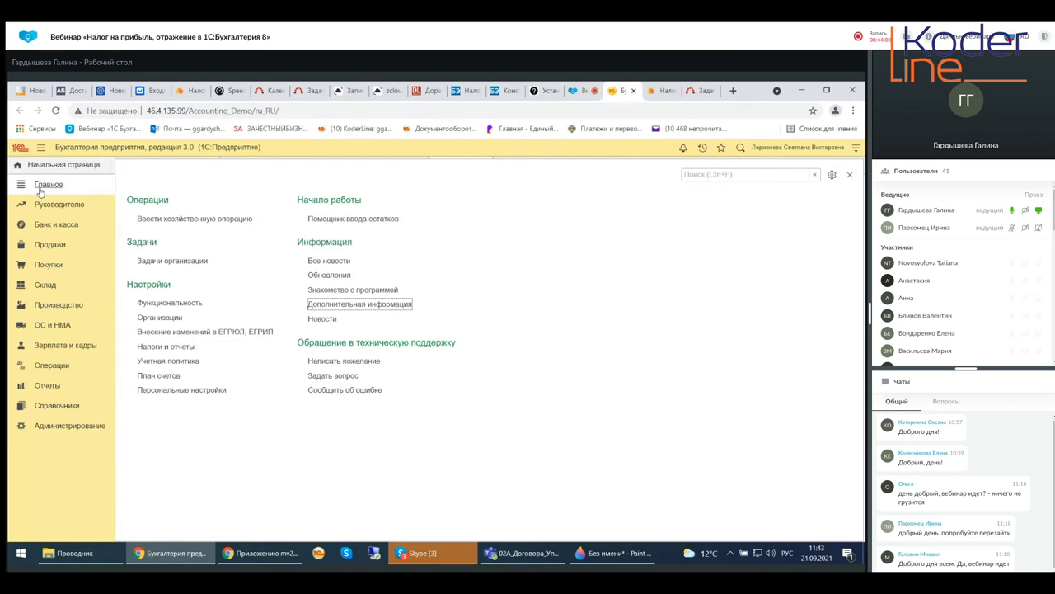
left_click(46, 387)
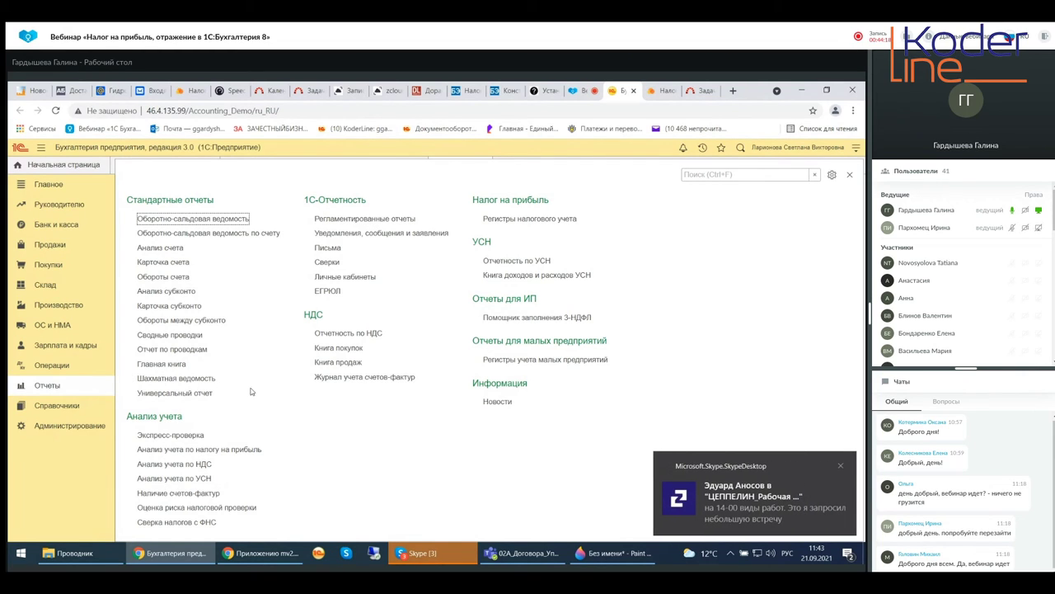
left_click(841, 465)
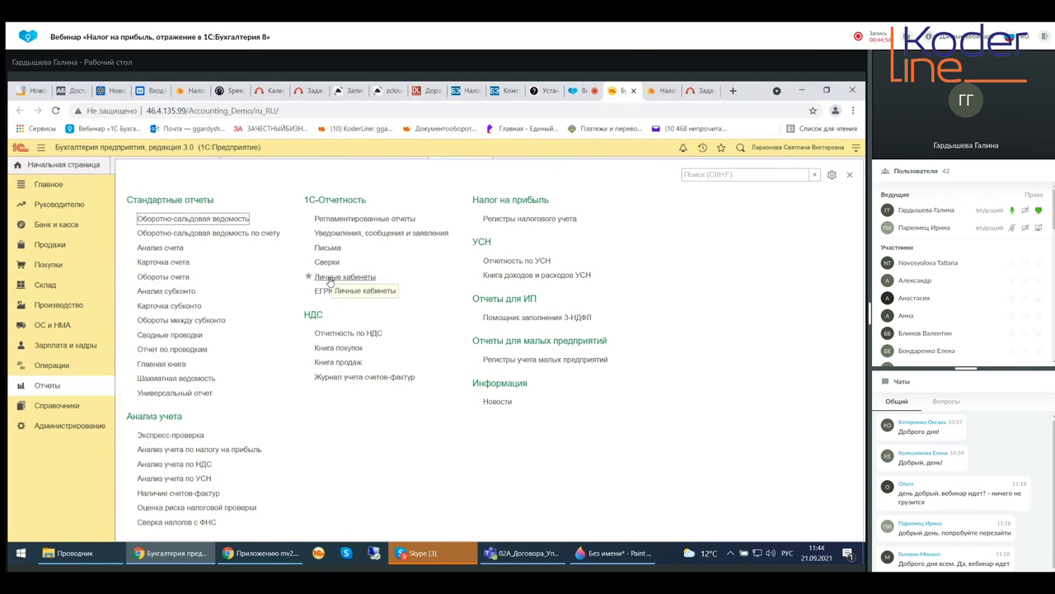
left_click(329, 278)
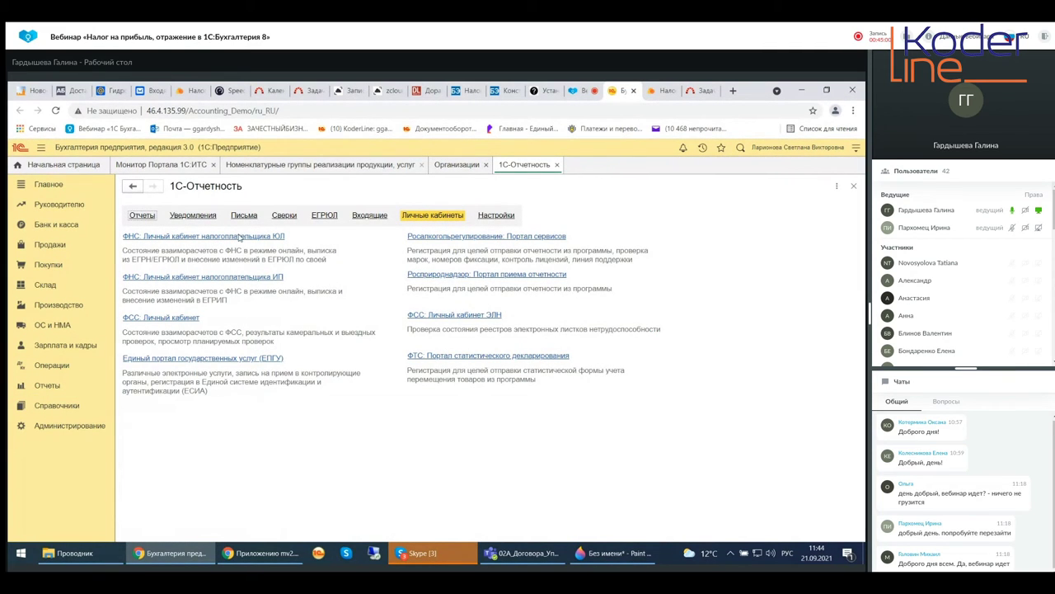
left_click(233, 281)
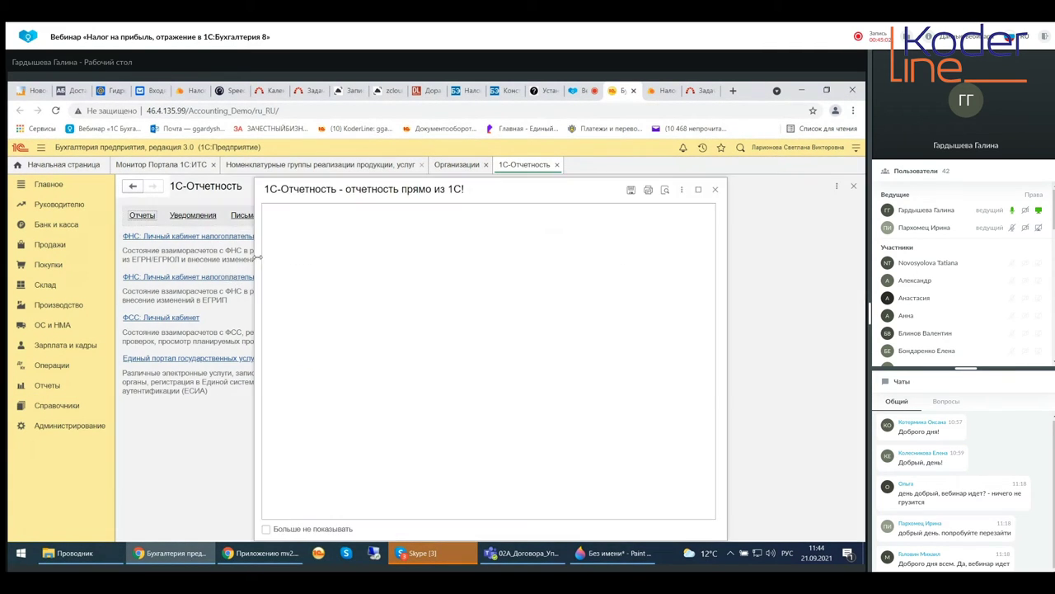
left_click(717, 191)
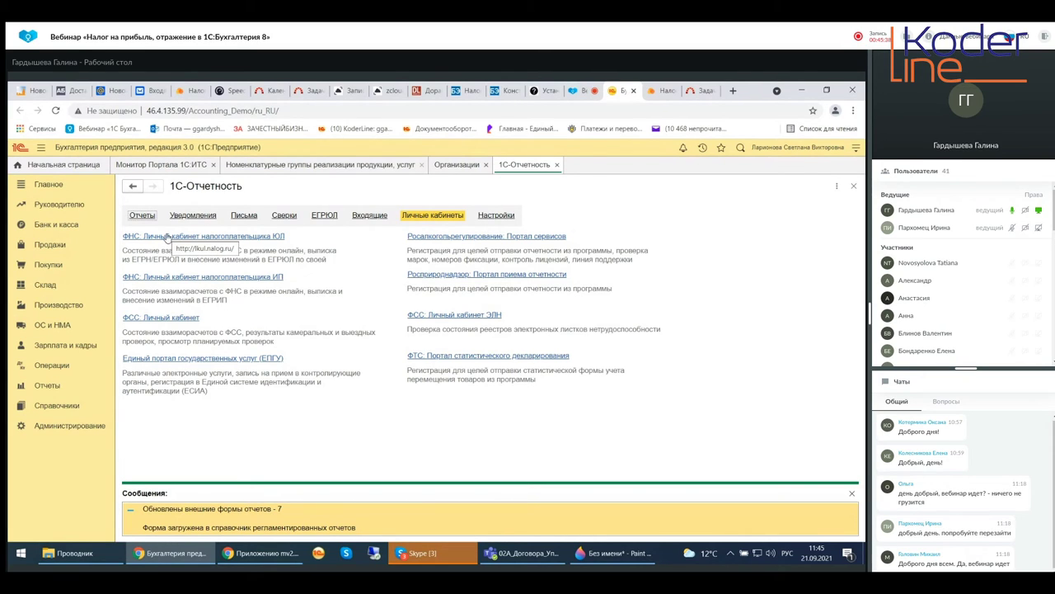
left_click(558, 165)
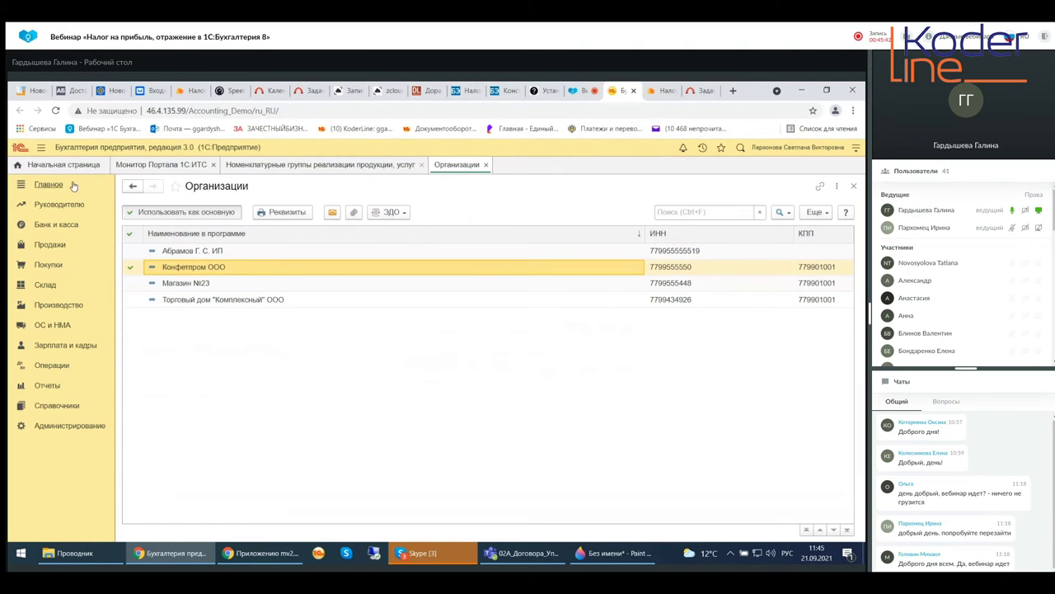
Open Регламентированные отчеты, dismiss the 1С-Отчетность promo, and select the Декларация по налогу на прибыль for 1 квартал 2016 г.
left_click(50, 387)
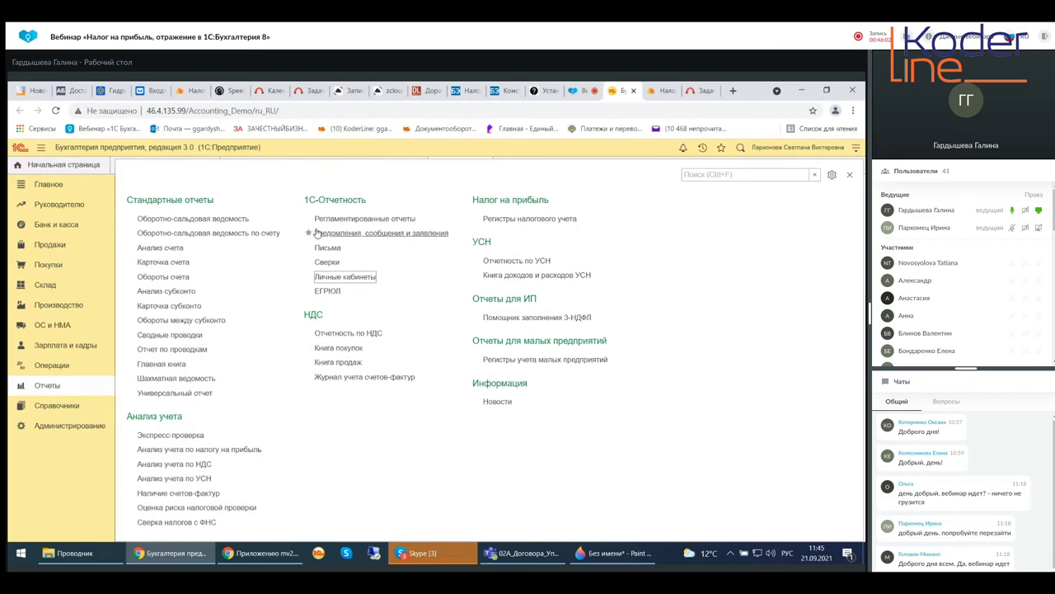
left_click(363, 219)
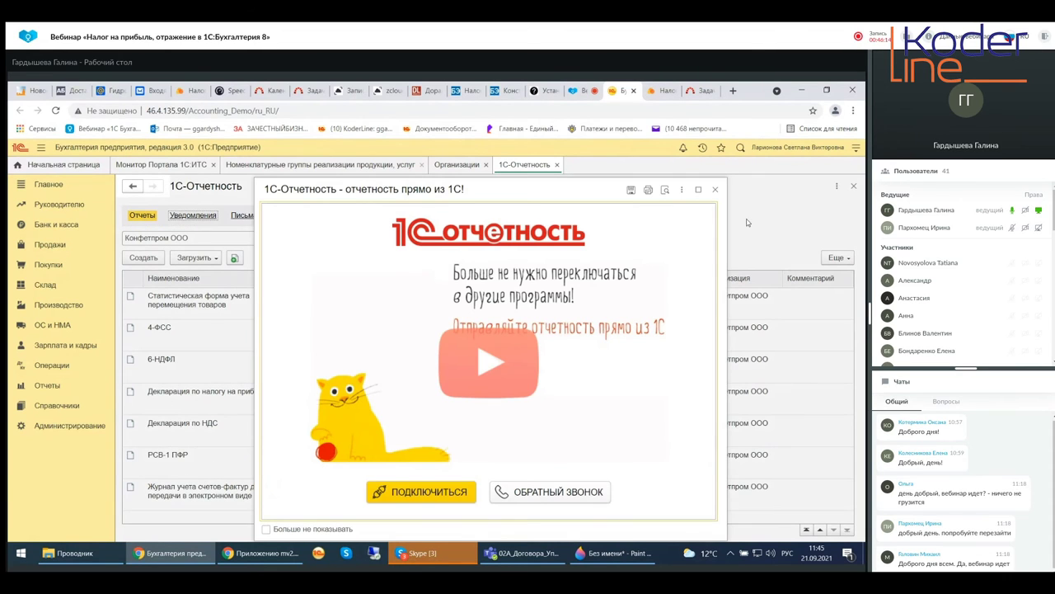
left_click(715, 190)
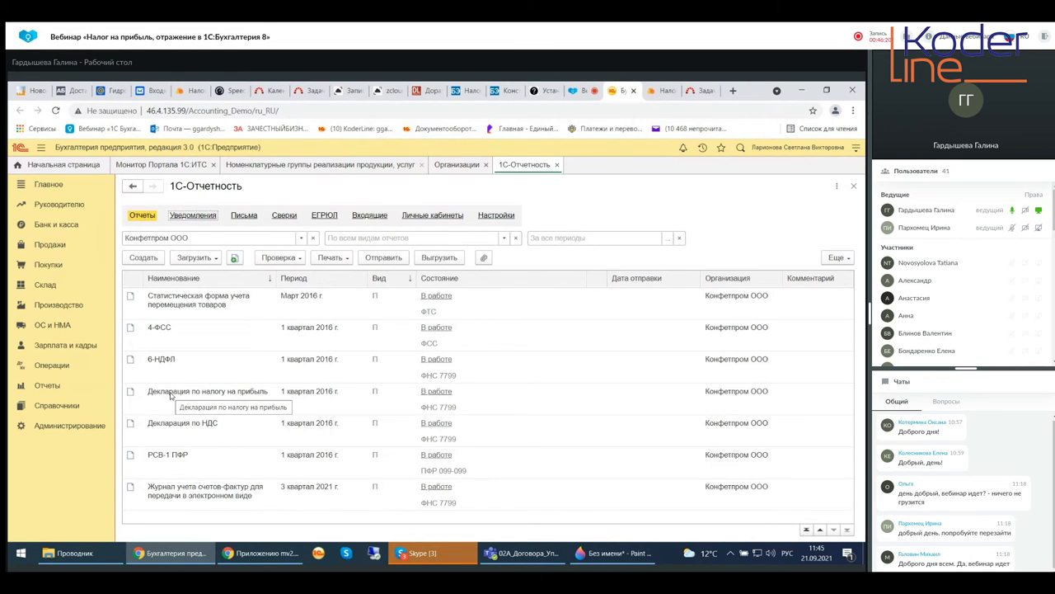
left_click(170, 395)
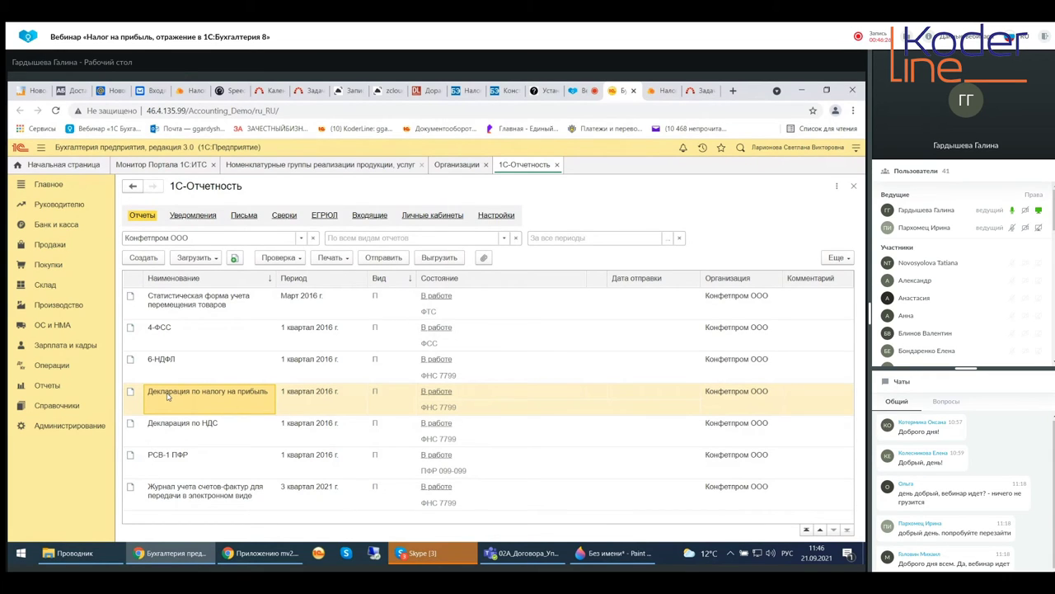
Start creating a regulated report and look through the Избранные and Все report types, returning to Избранные.
left_click(133, 258)
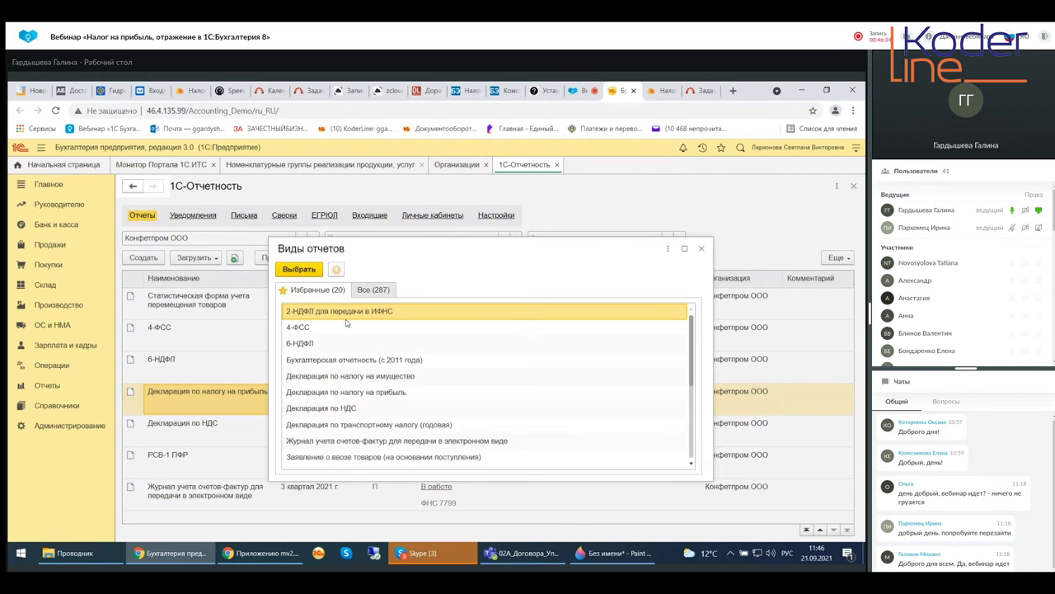
scroll(313, 322, "down", 3)
scroll(308, 345, "down", 3)
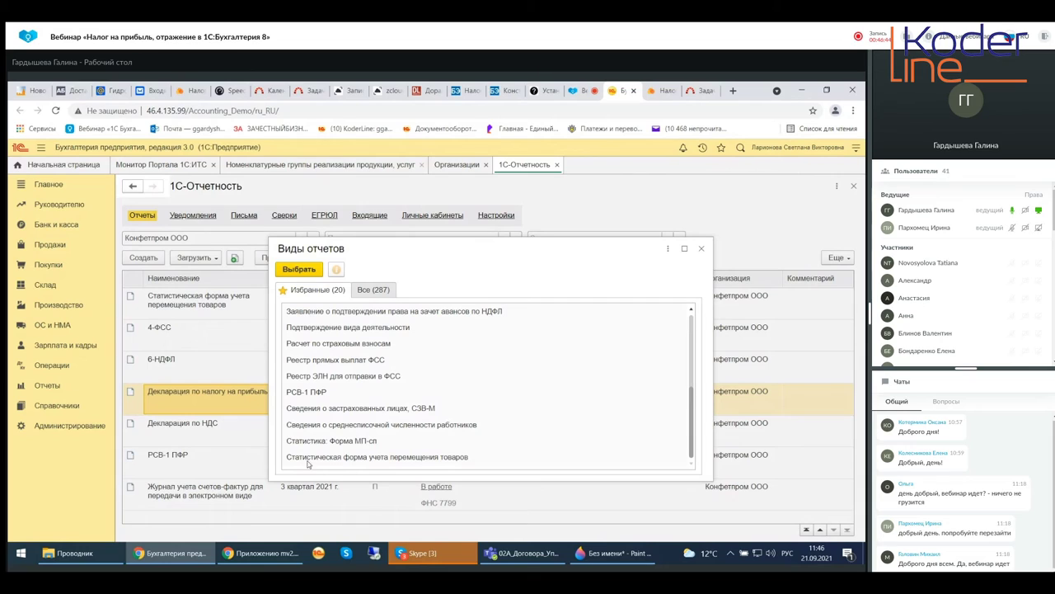
left_click(365, 292)
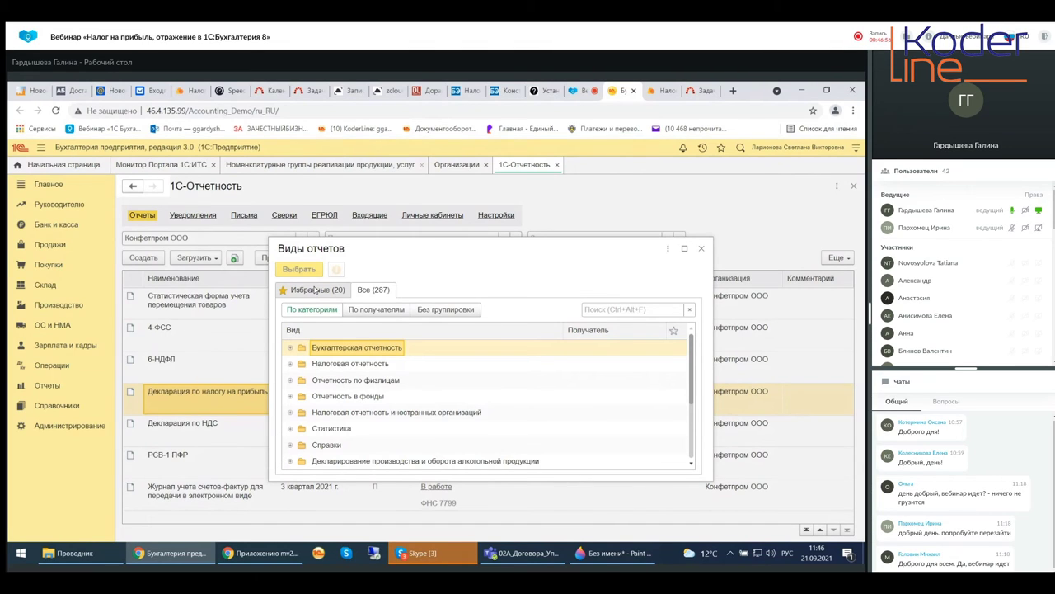
left_click(315, 291)
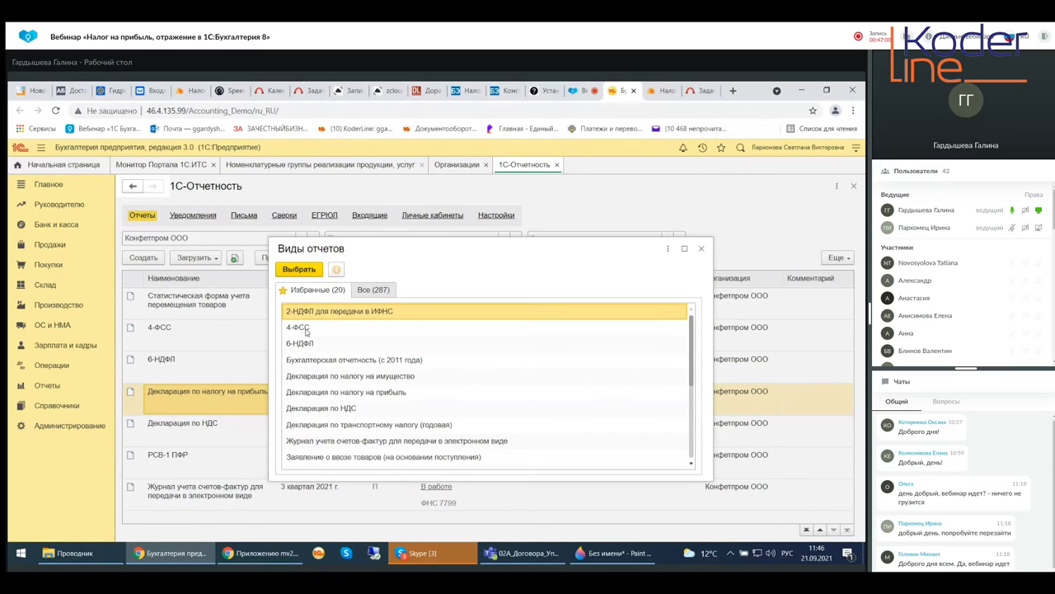
Create a Декларация по налогу на прибыль for Конфетпром ООО for the period 9 месяцев 2021 г.
left_click(322, 396)
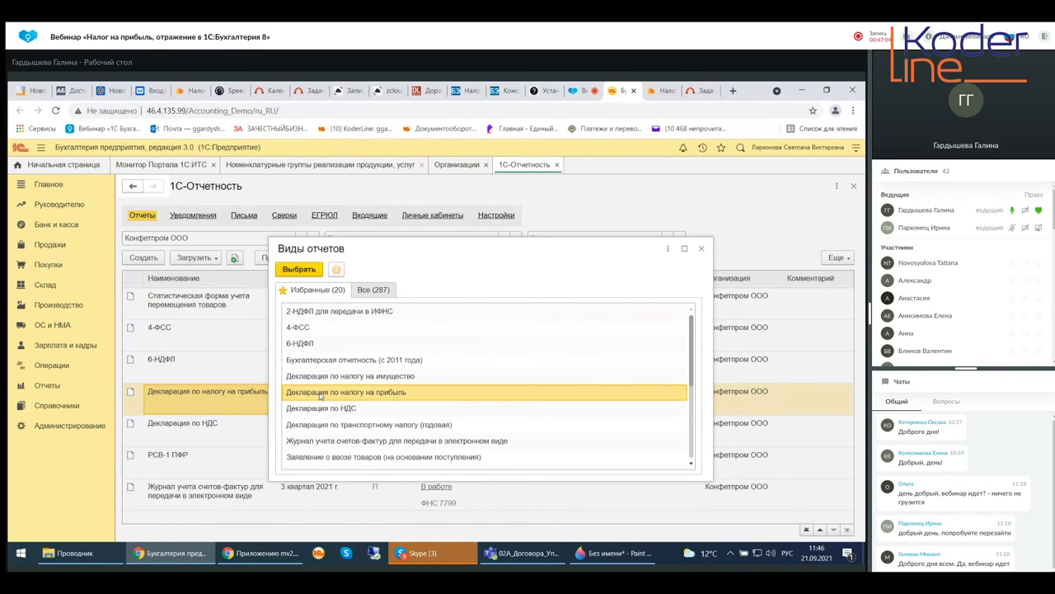
left_click(303, 269)
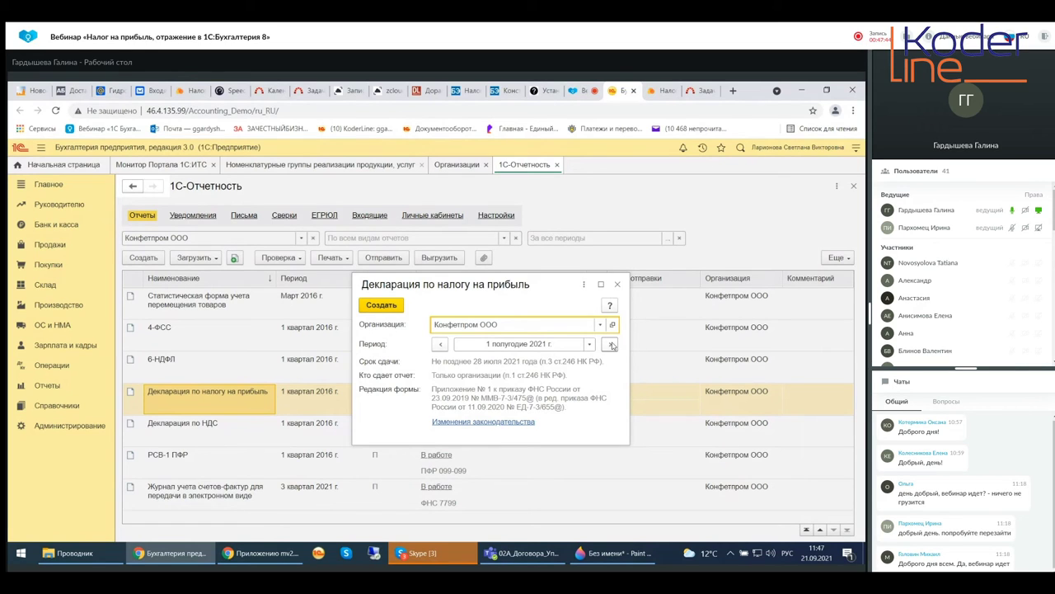
left_click(611, 345)
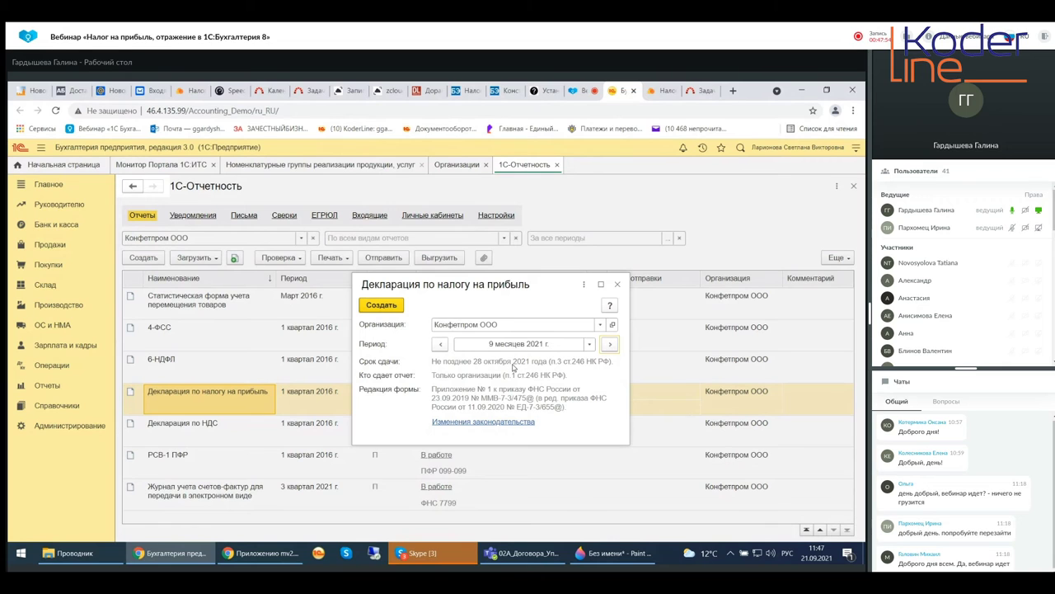
key("Return")
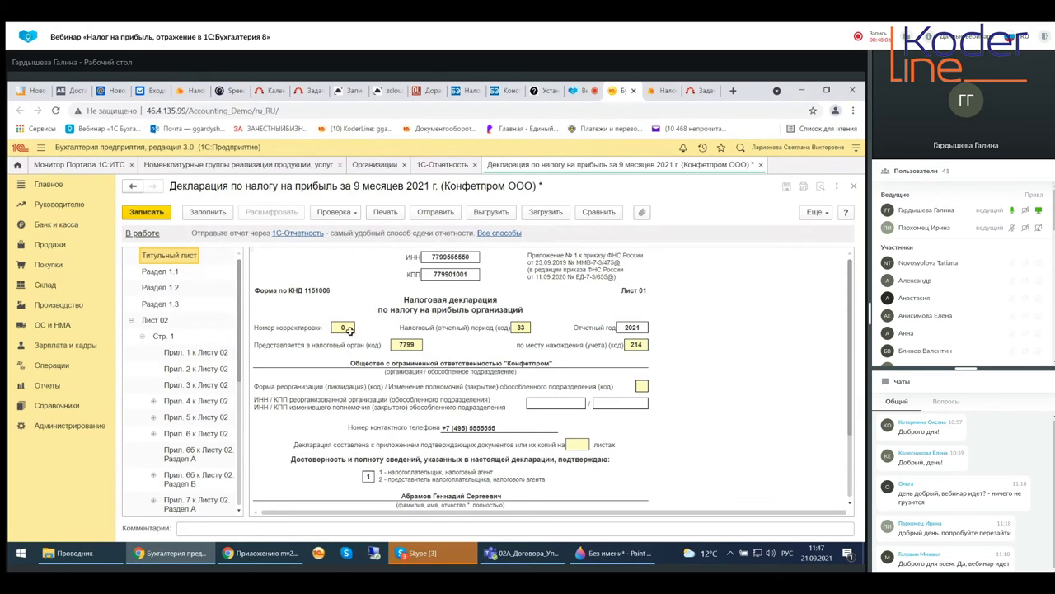
Review the declaration's Титульный лист, including the correction number, and the ОКТМО, budget code and tax lines of Раздел 1.1.
left_click(346, 326)
scroll(631, 394, "down", 5)
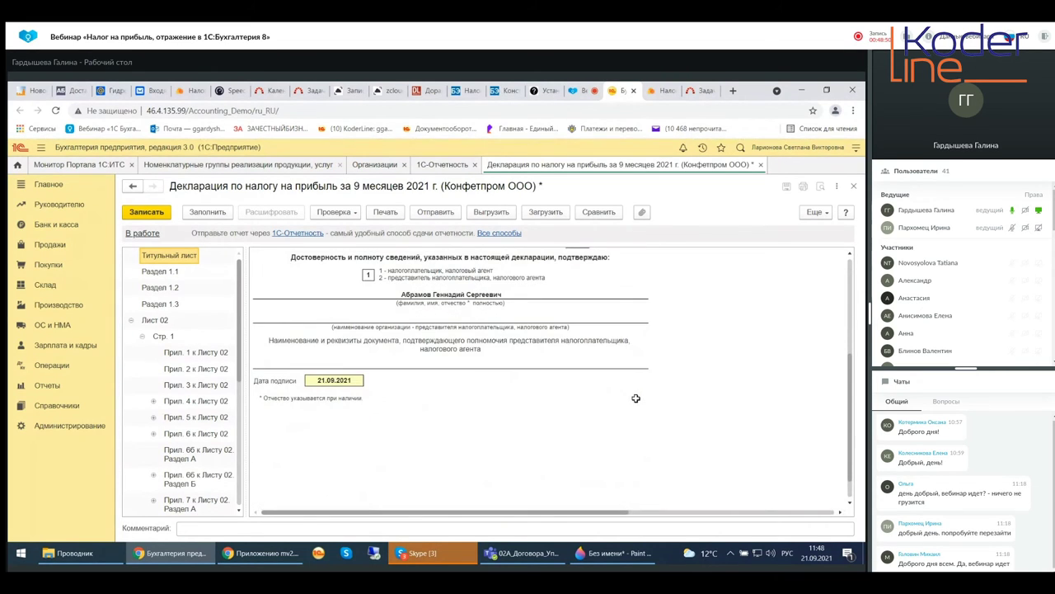
left_click(153, 277)
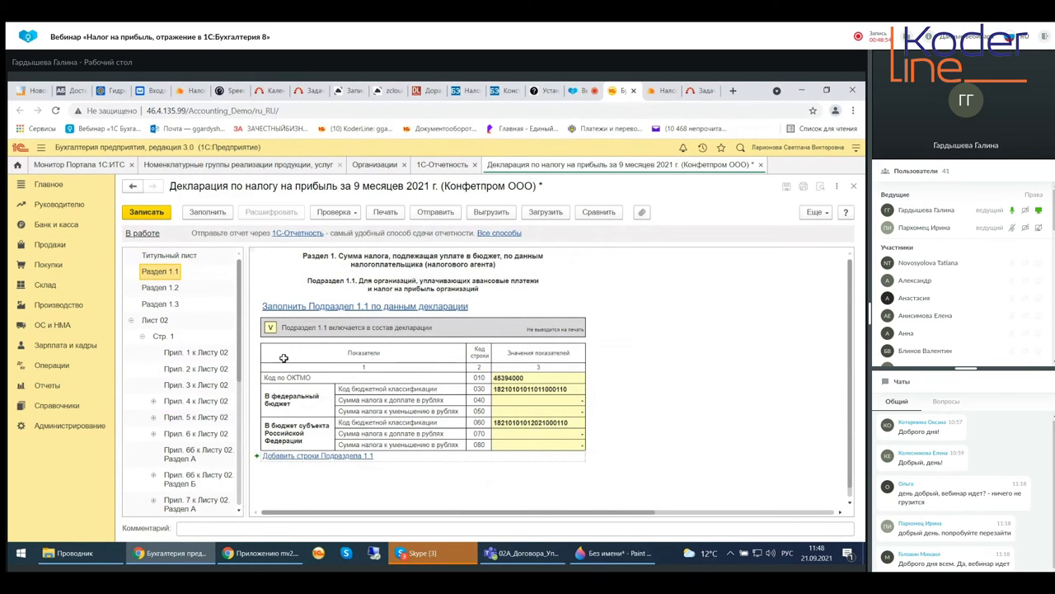
left_click(528, 378)
left_click(518, 400)
left_click(507, 387)
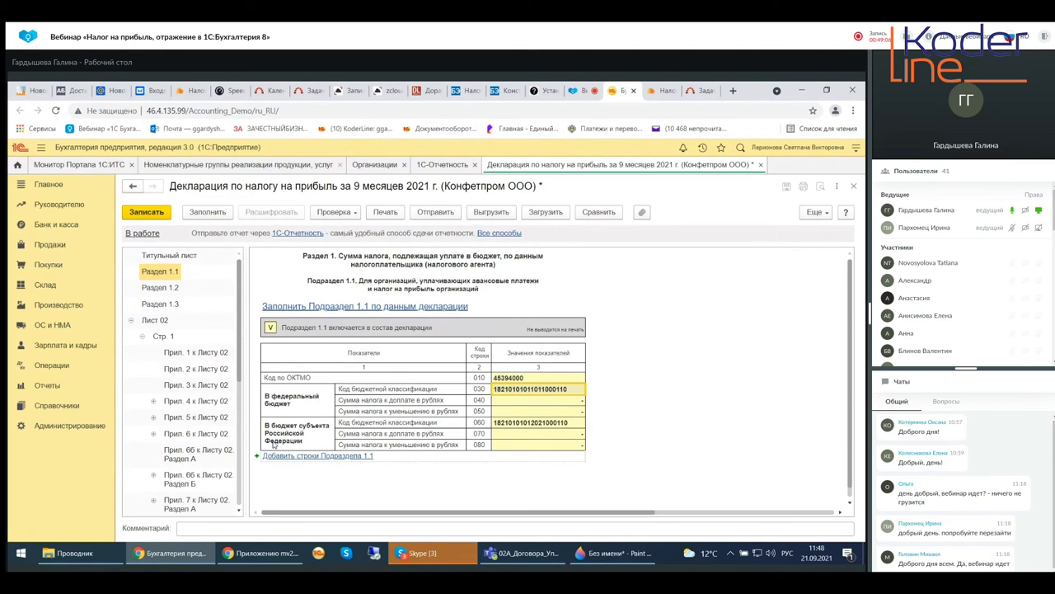
Open Раздел 1.2, fill the declaration automatically, and review the section's monthly advance payment lines.
left_click(156, 287)
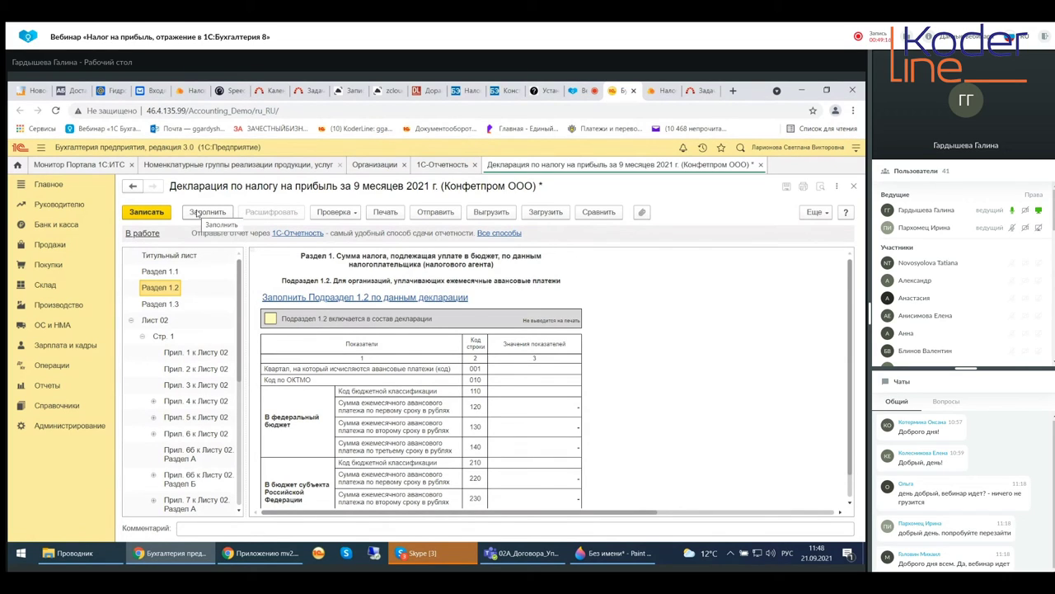
left_click(198, 213)
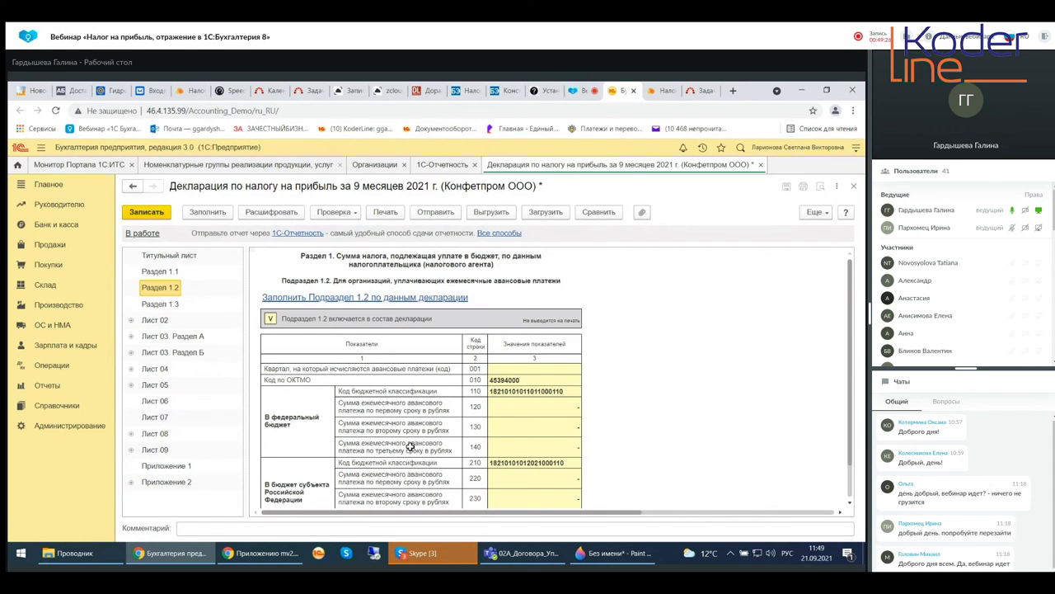
scroll(408, 441, "down", 3)
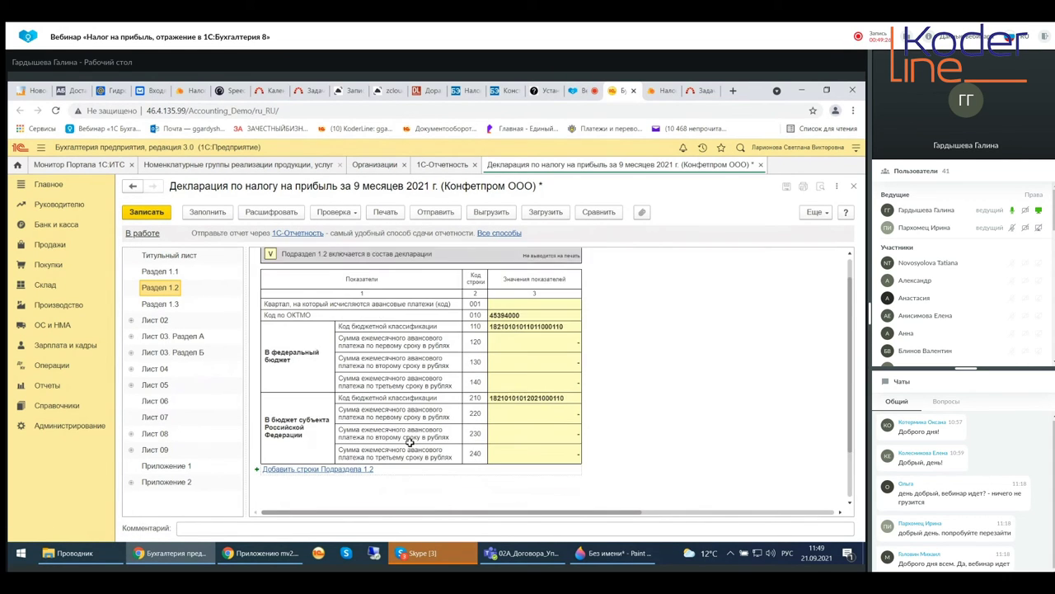
Open Стр. 1 of Лист 02, view Прил. 1 к Листу 02, and check the taxpayer code and income lines.
left_click(148, 323)
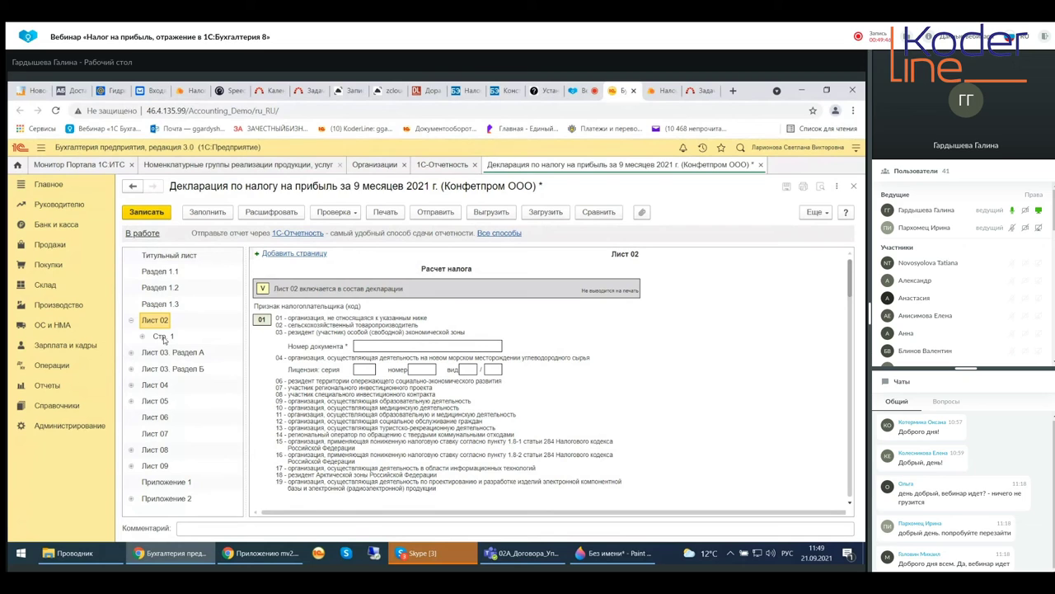
left_click(163, 336)
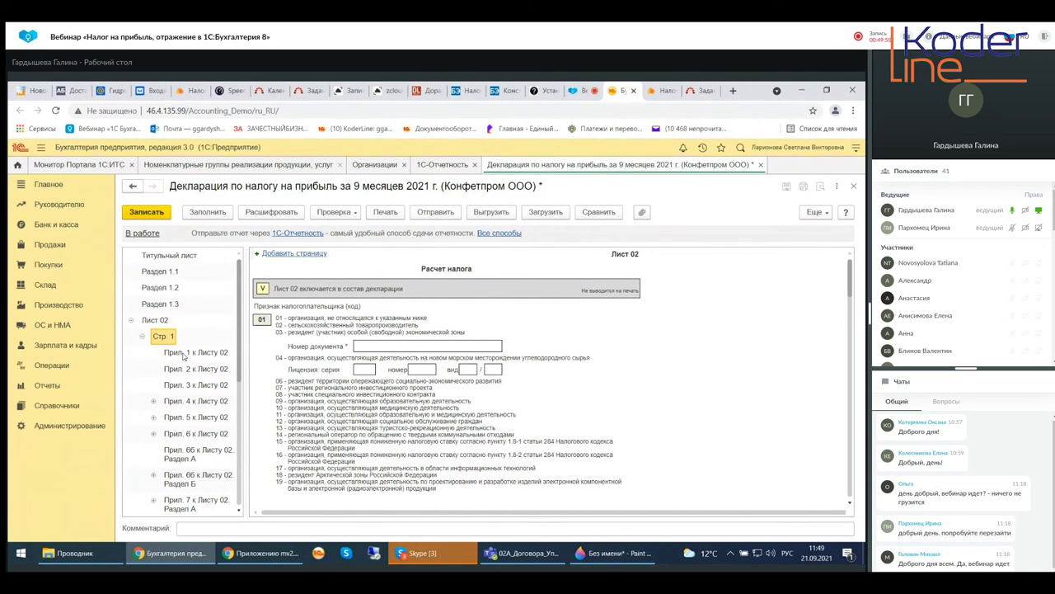
left_click(190, 352)
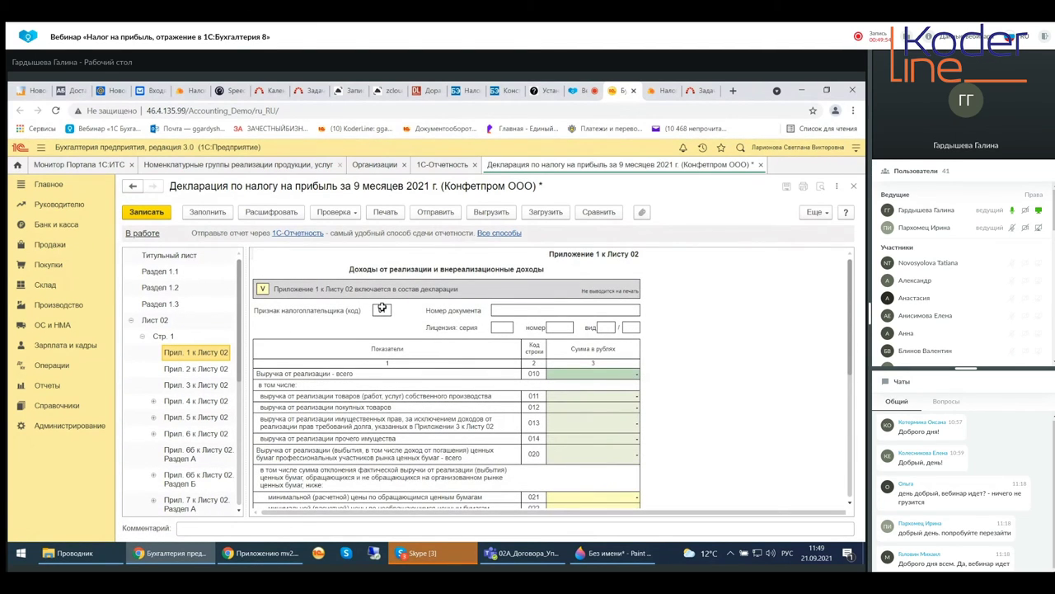
left_click(381, 309)
scroll(386, 310, "down", 3)
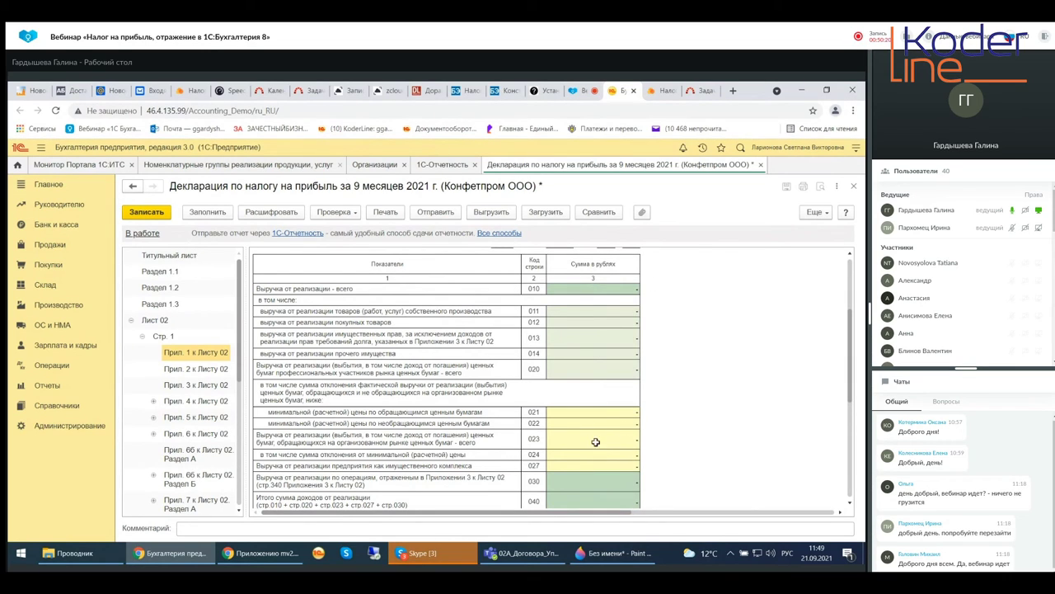
Examine the amount cells of revenue lines 010 to 020 in Прил. 1 к Листу 02, finishing with lines 011 to 020 selected.
left_click(570, 289)
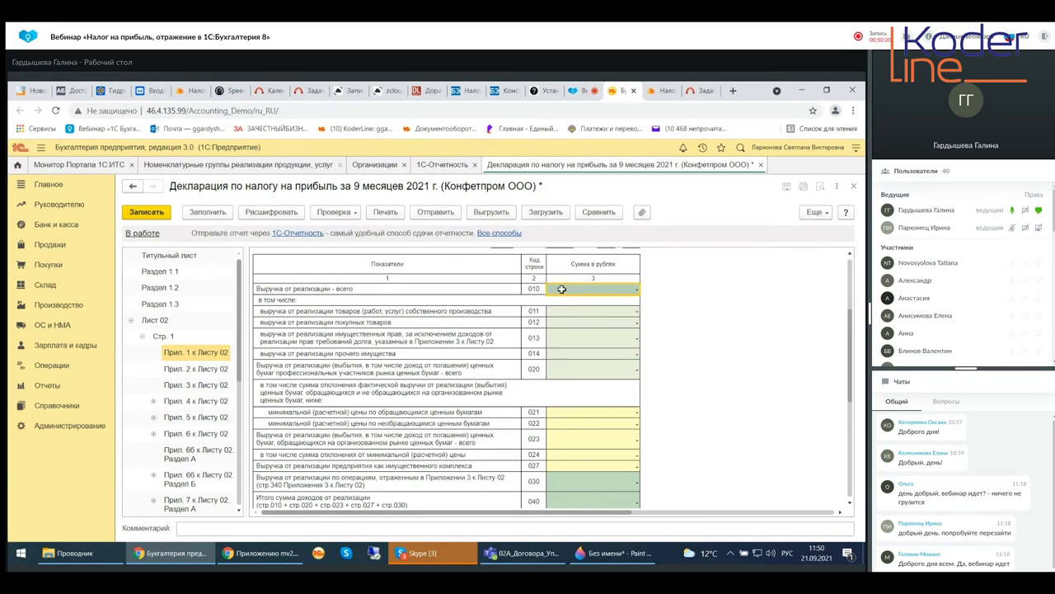
left_click(578, 311)
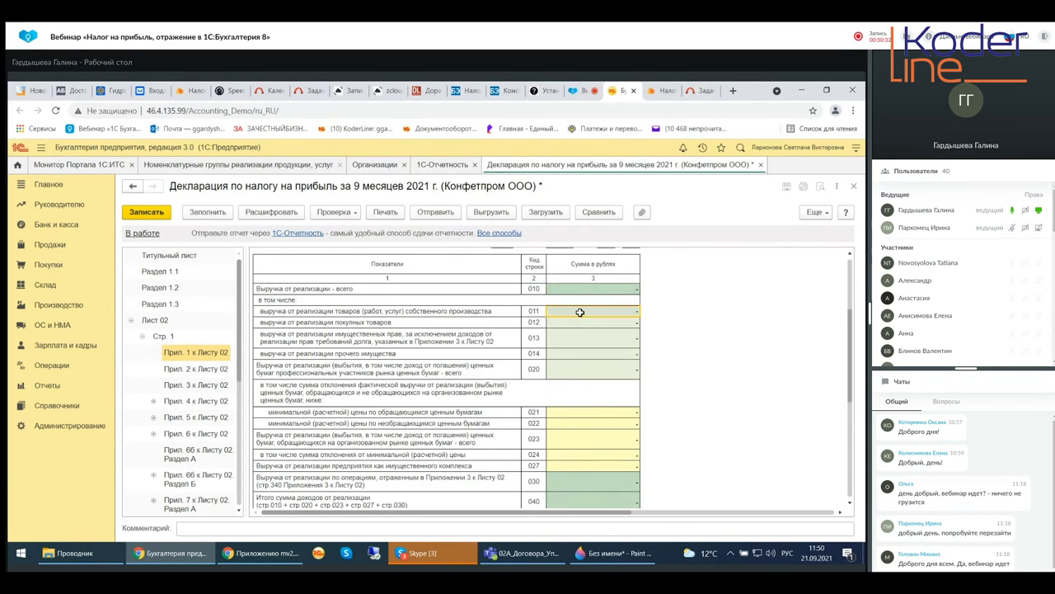
left_click(584, 333)
left_click(588, 366)
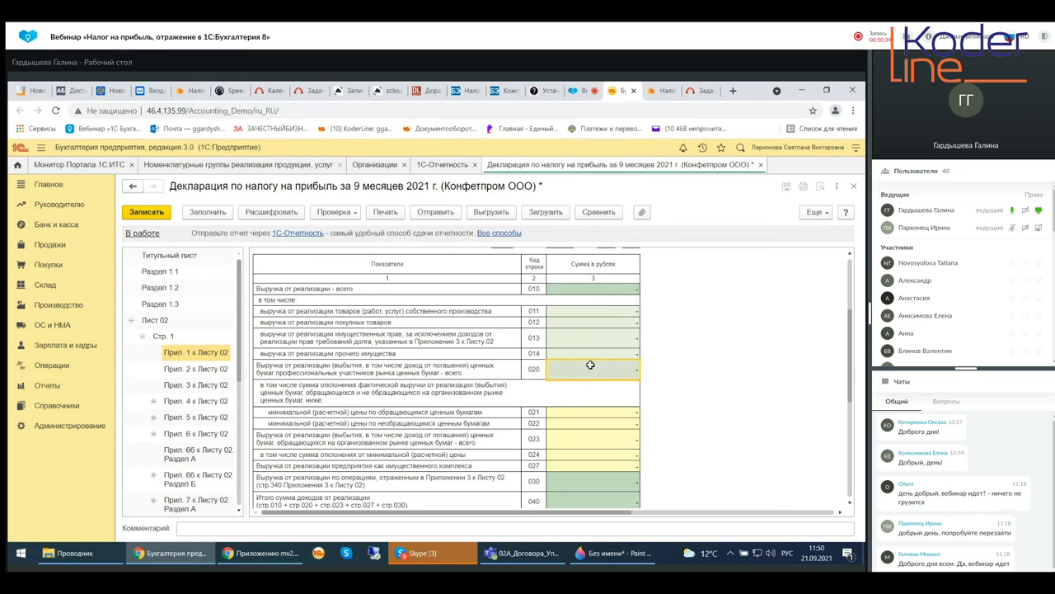
left_click(585, 354)
left_click(584, 338)
left_click(581, 320)
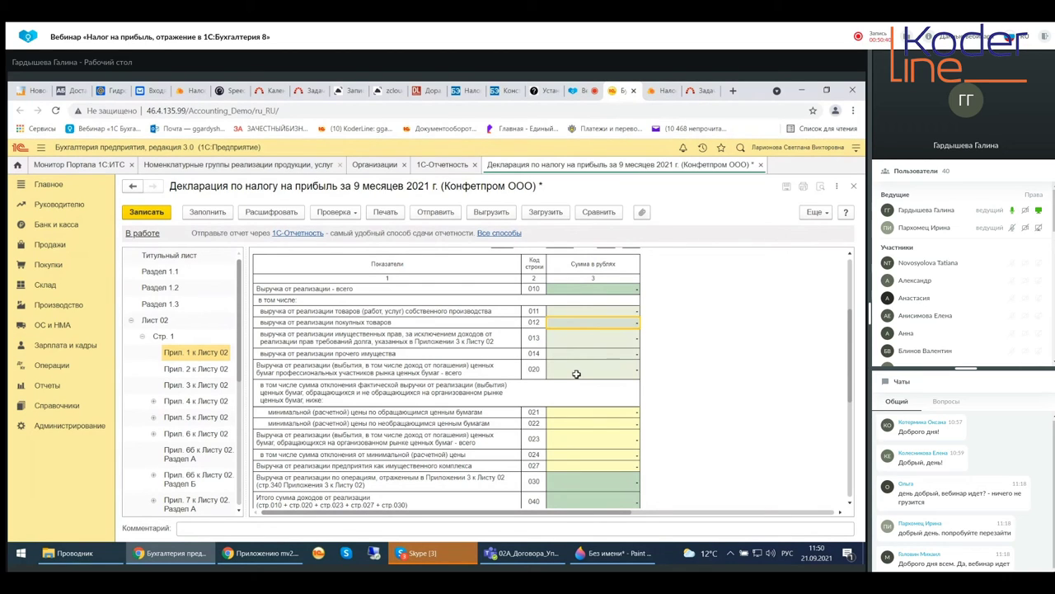
left_click(569, 289)
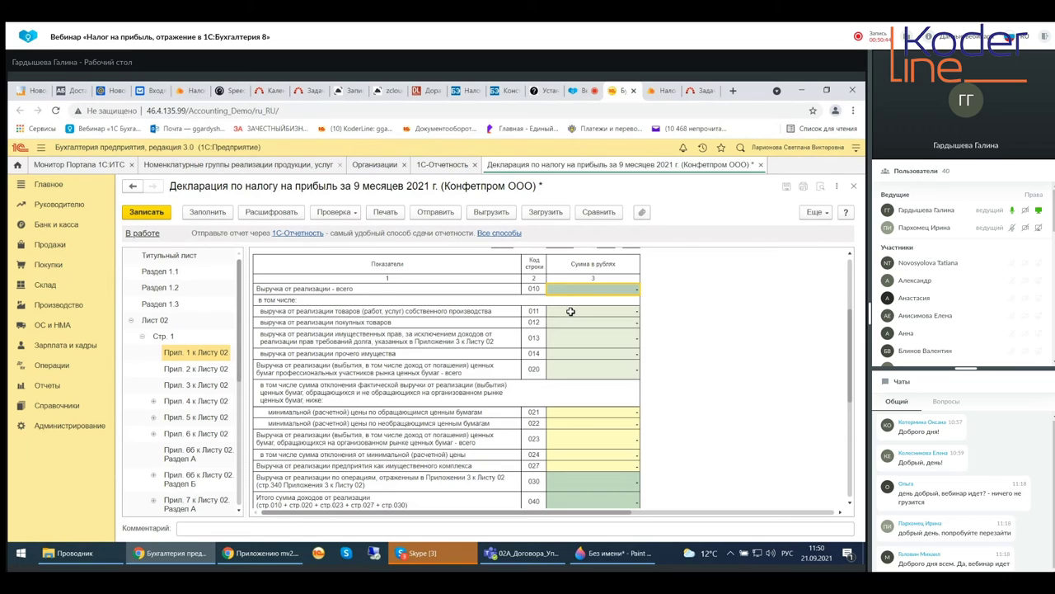
left_click_drag(570, 311, 566, 369)
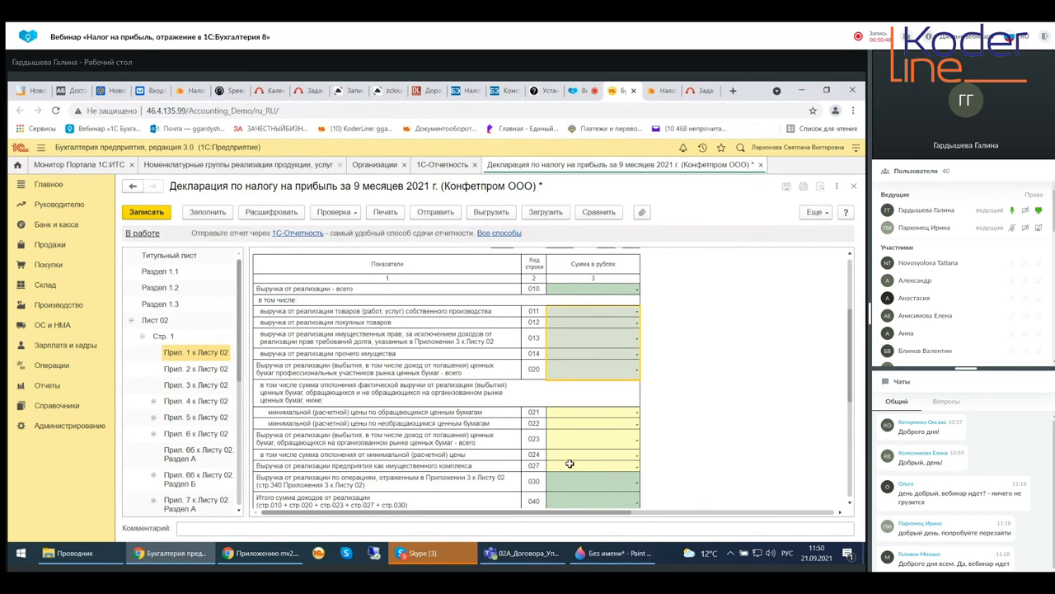
Examine the amount cells of lines 021 to 030 in Прил. 1 к Листу 02, checking whether line 021 accepts manual entry.
left_click(581, 414)
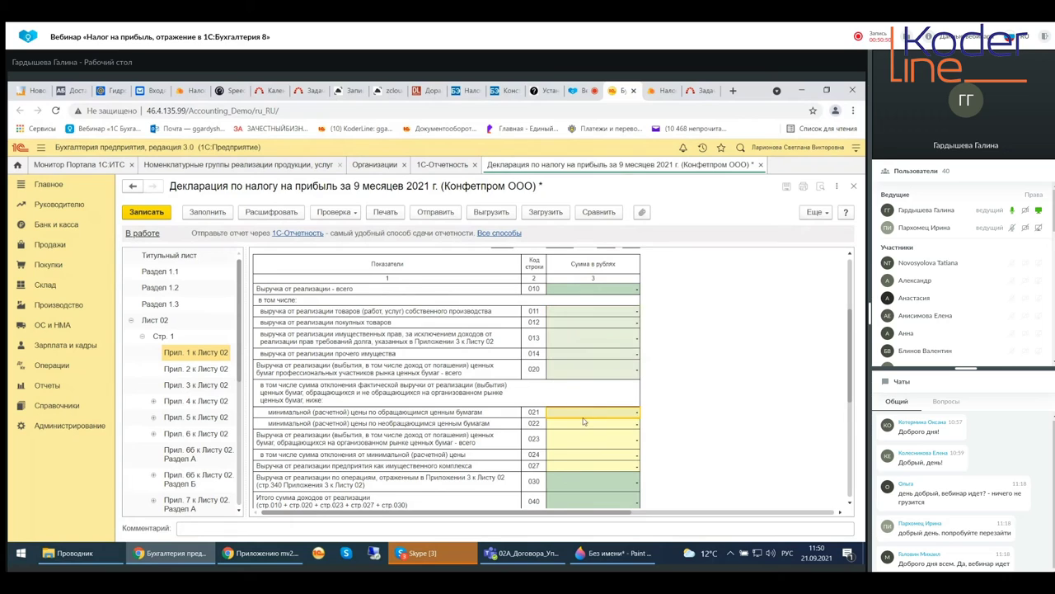
left_click(585, 423)
left_click(583, 439)
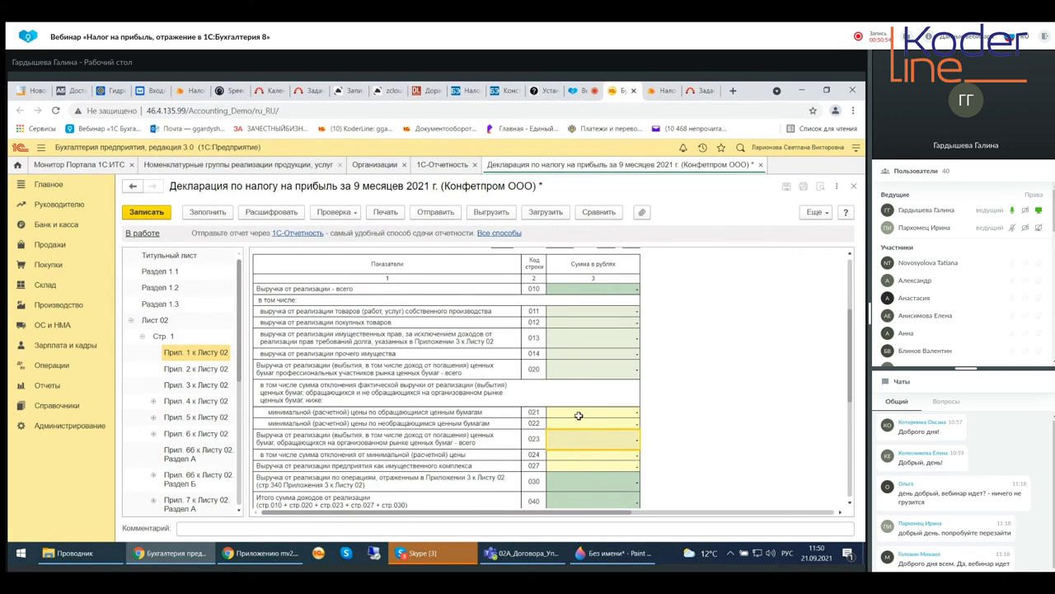
left_click(578, 413)
double_click(578, 413)
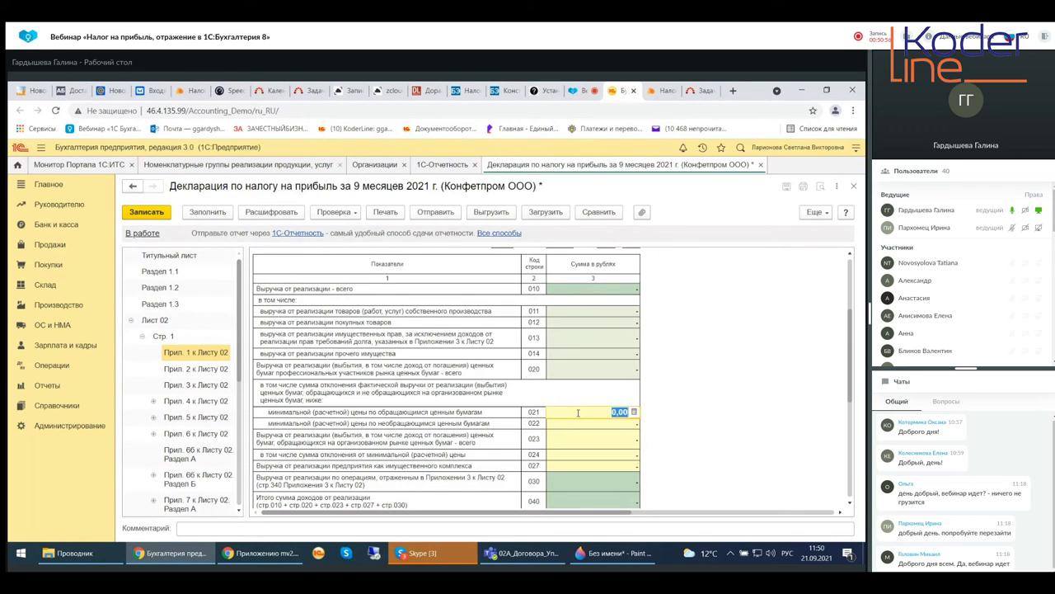
left_click(587, 424)
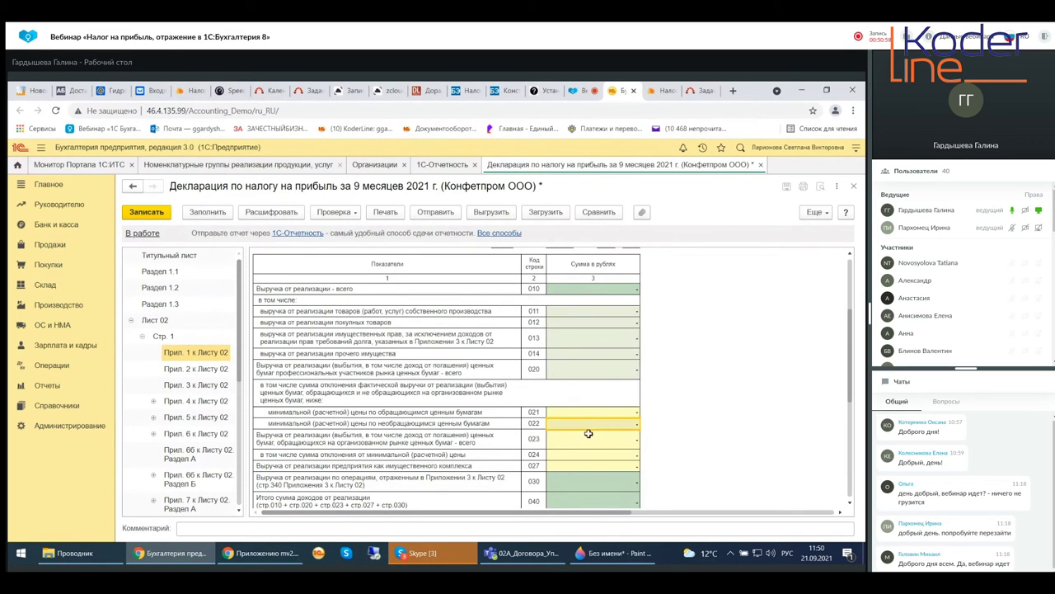
left_click(589, 441)
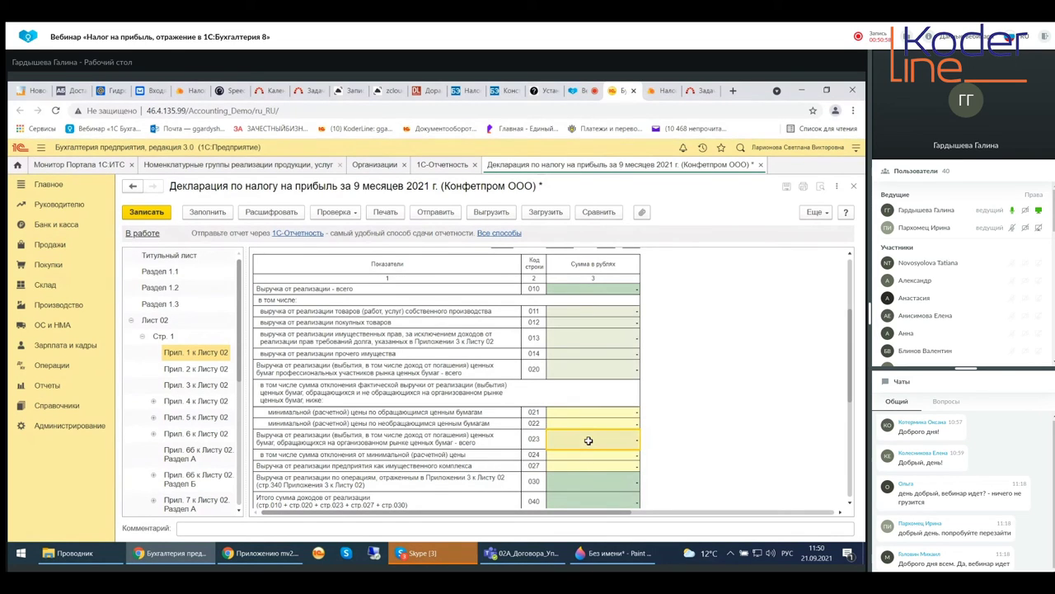
left_click(591, 482)
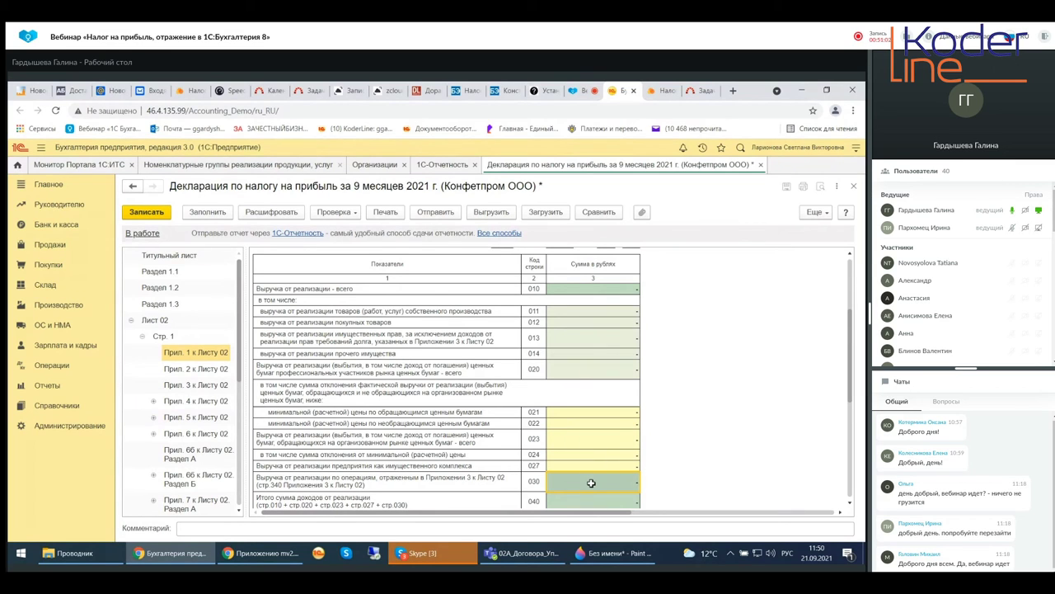
Examine the non-operating income cells of lines 100 and 102 and the total sales income cell of line 040.
scroll(592, 480, "down", 2)
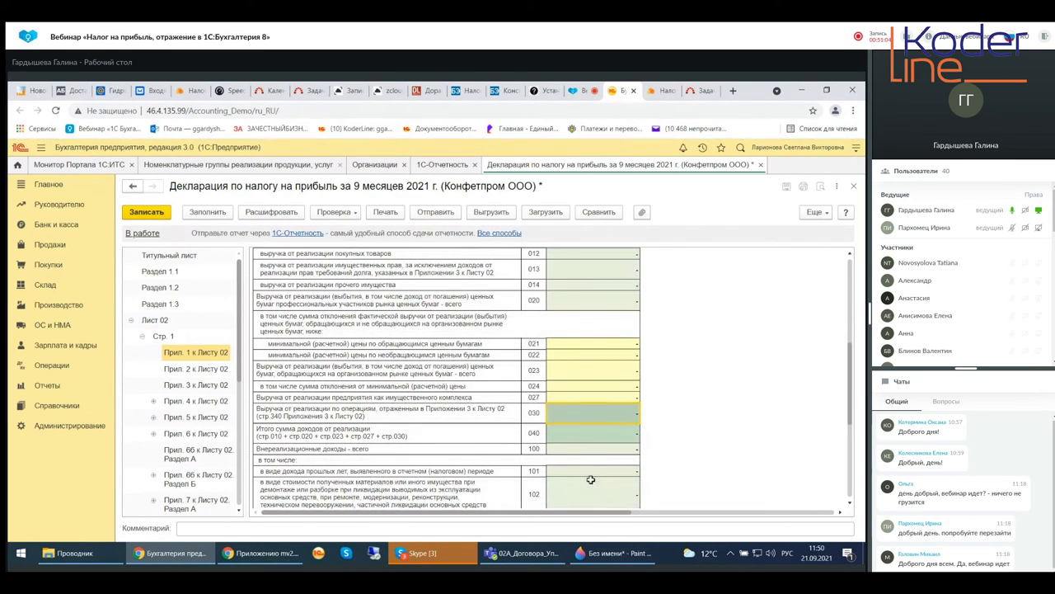
left_click(569, 450)
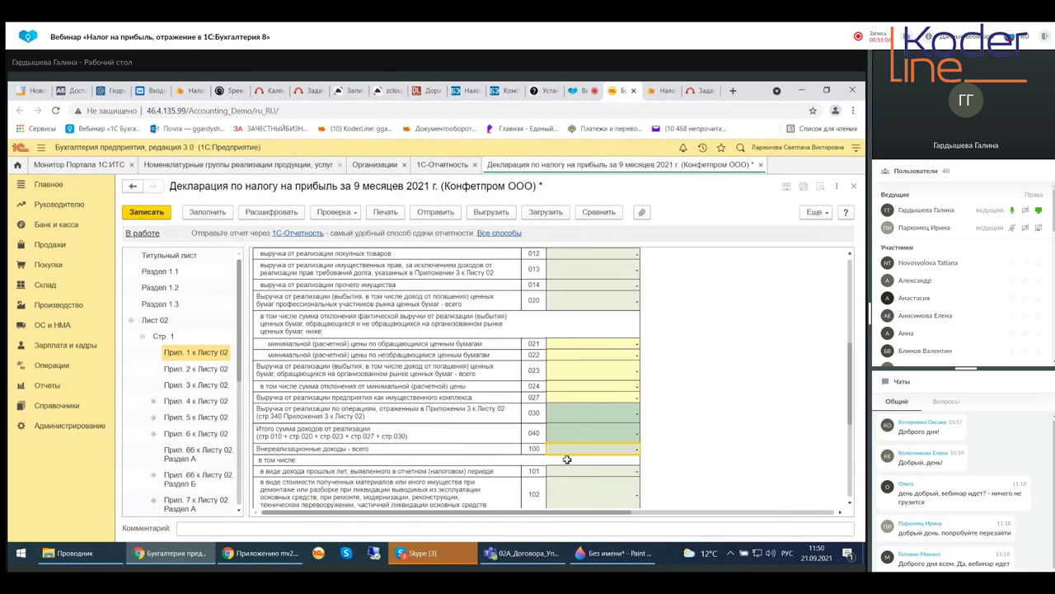
double_click(579, 448)
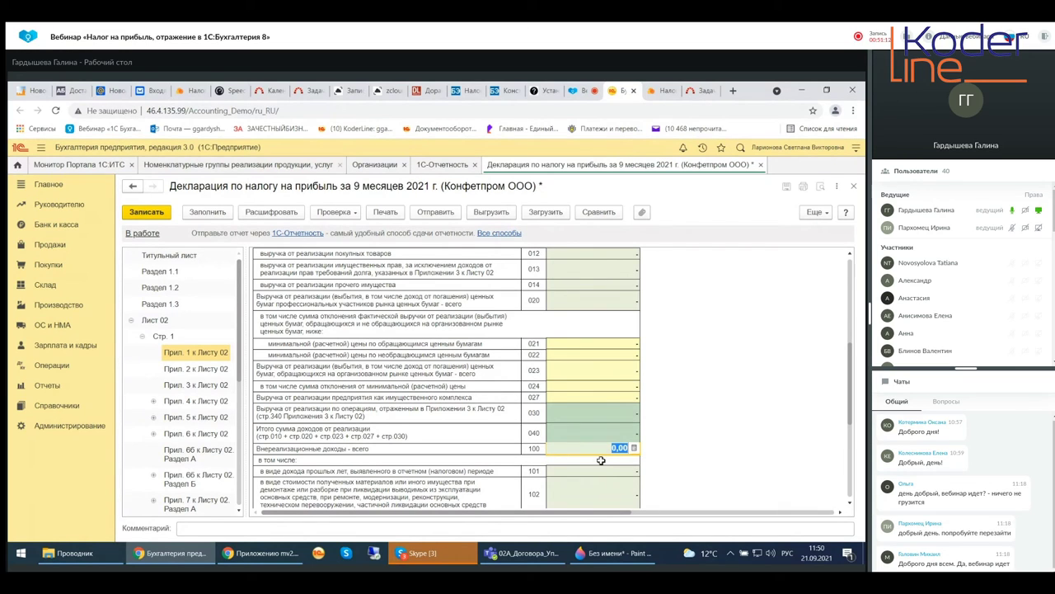
left_click(601, 489)
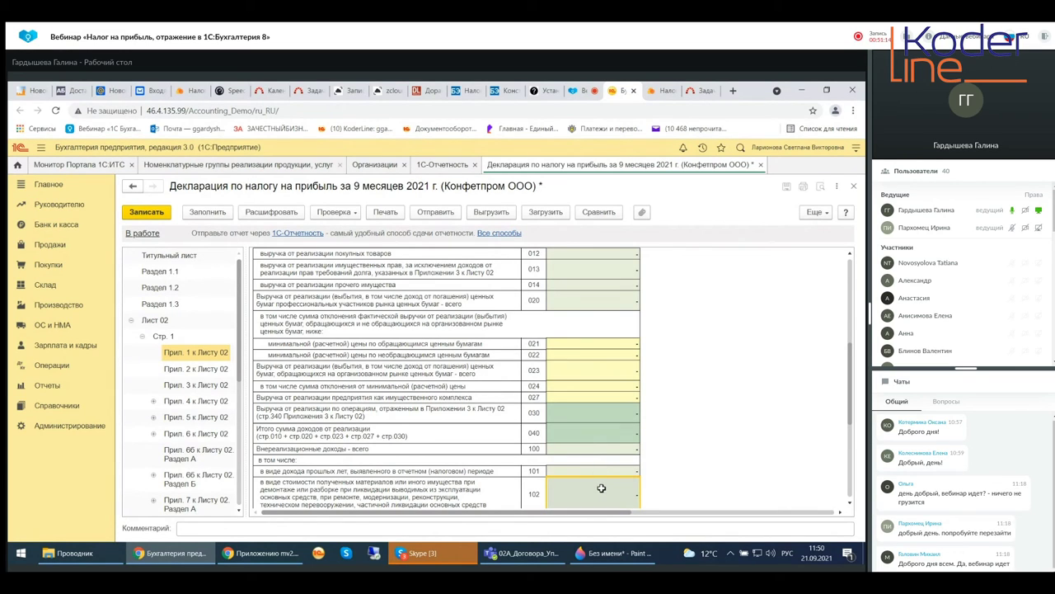
left_click(604, 433)
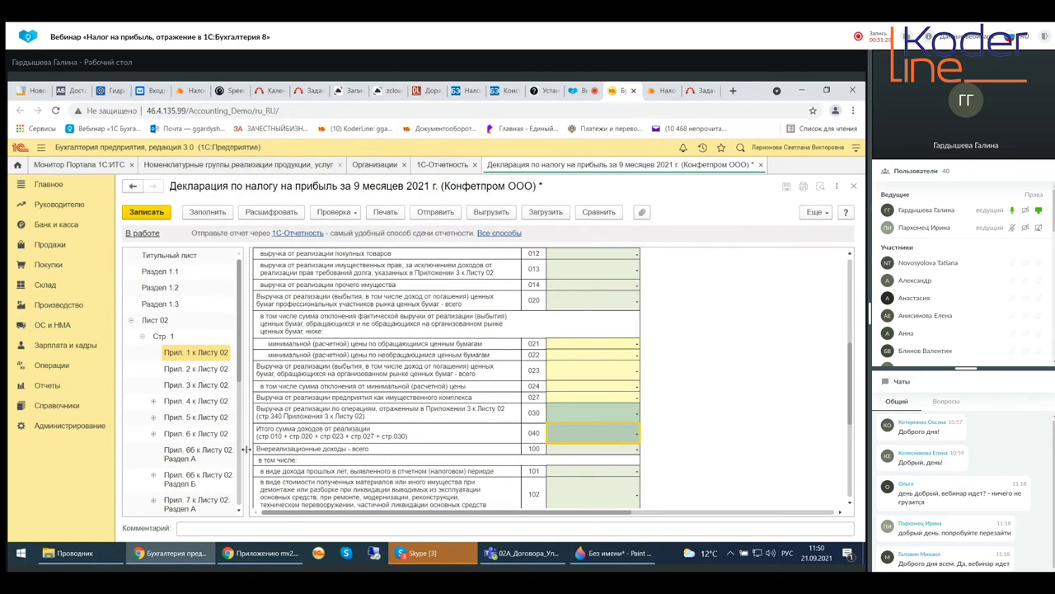
Open the breakdown of line 013 in Прил. 1 к Листу 02, review how the amount is composed, and close it.
scroll(204, 457, "down", 6)
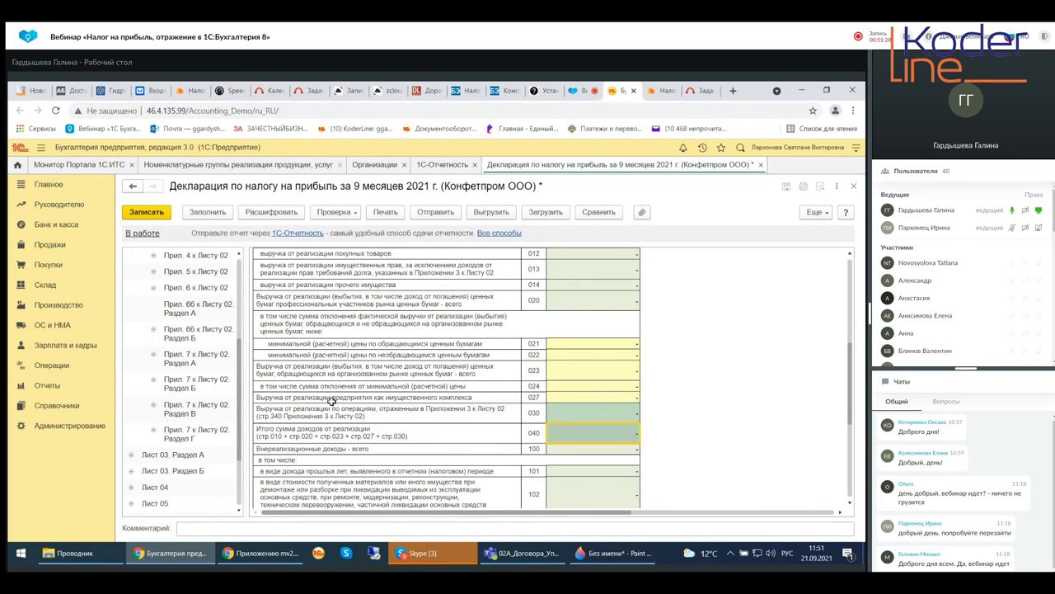
scroll(330, 404, "up", 3)
left_click(611, 422)
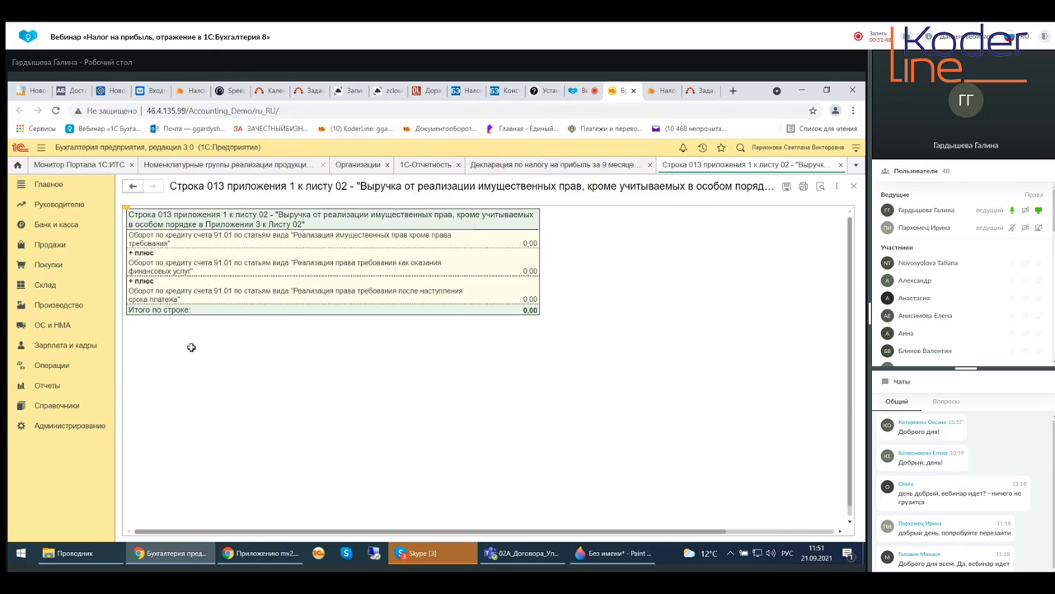
left_click(853, 187)
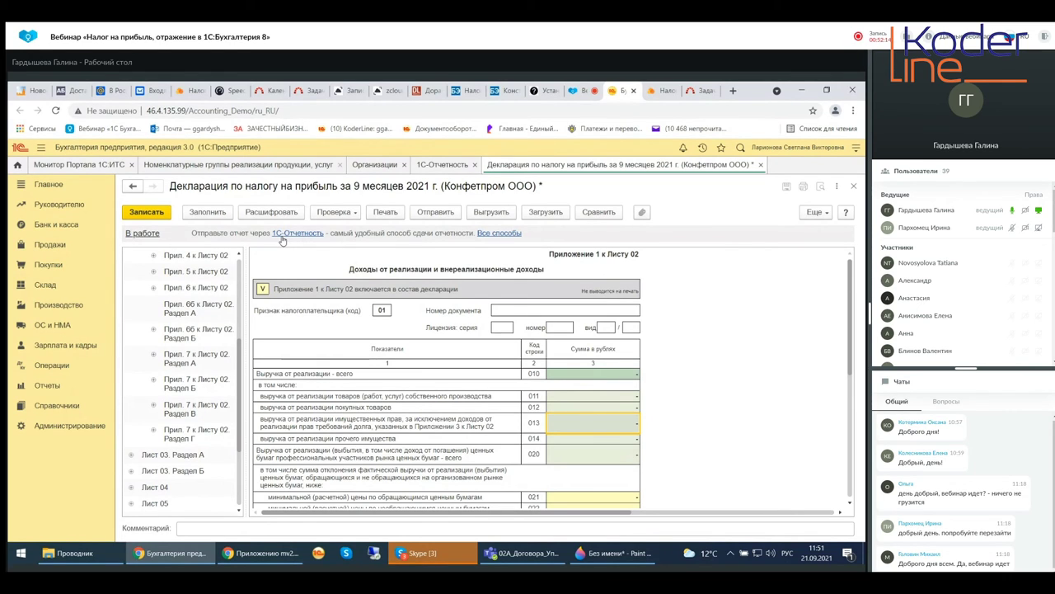
Export the profit tax declaration to an XML file and open the downloaded file.
left_click(487, 213)
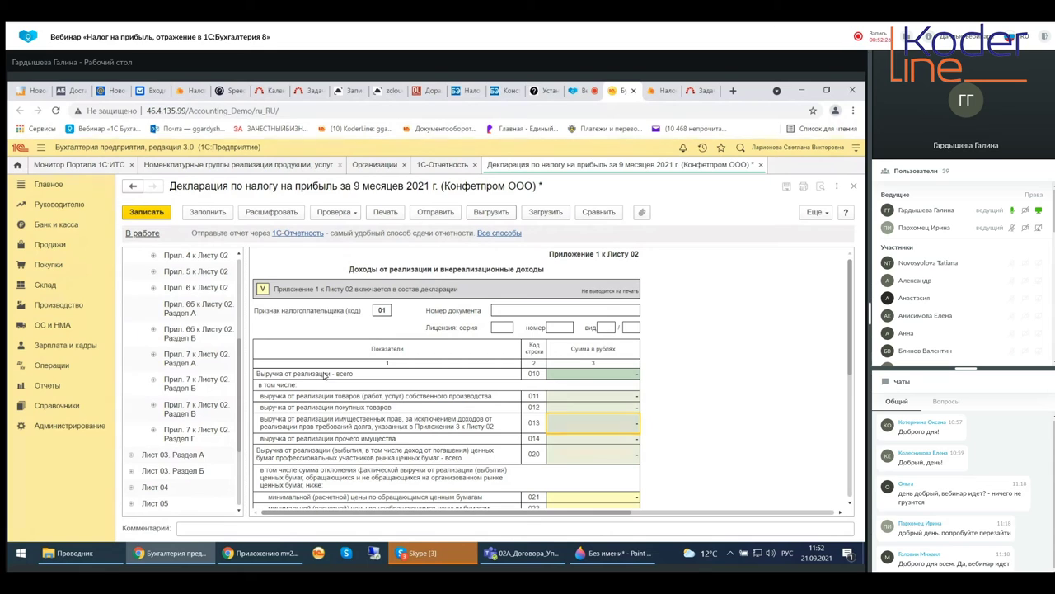
scroll(323, 373, "down", 1)
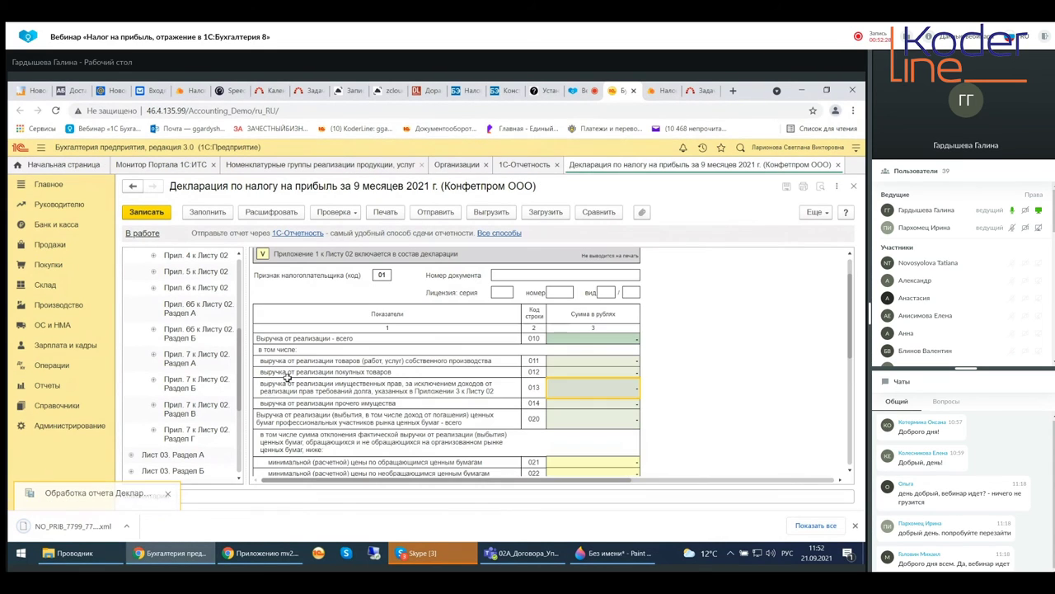
left_click(79, 527)
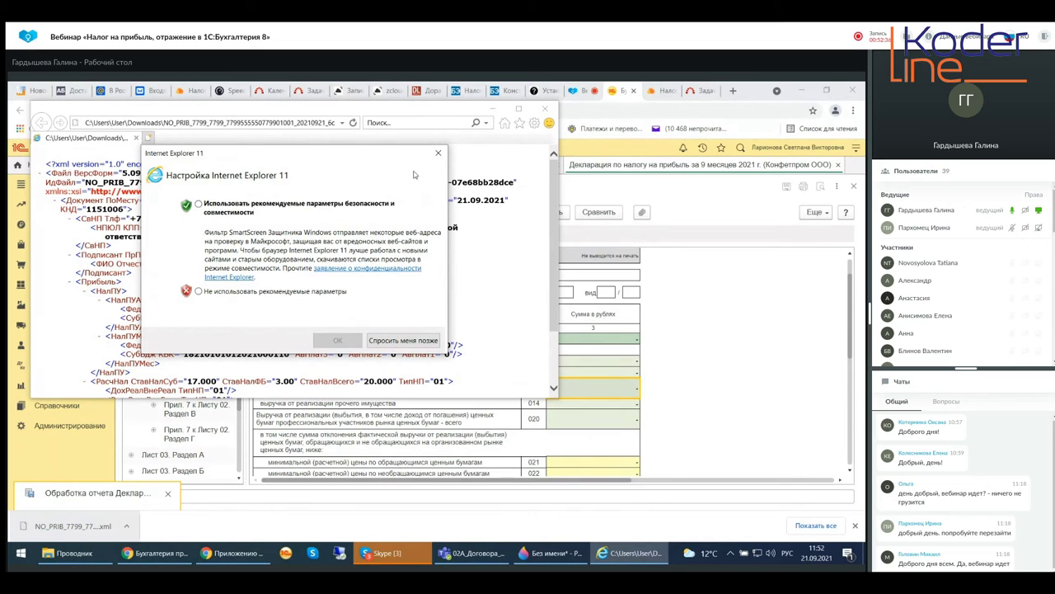
Dismiss the Internet Explorer 11 setup prompt and close the browser window with the exported file and the Edge page.
left_click(430, 157)
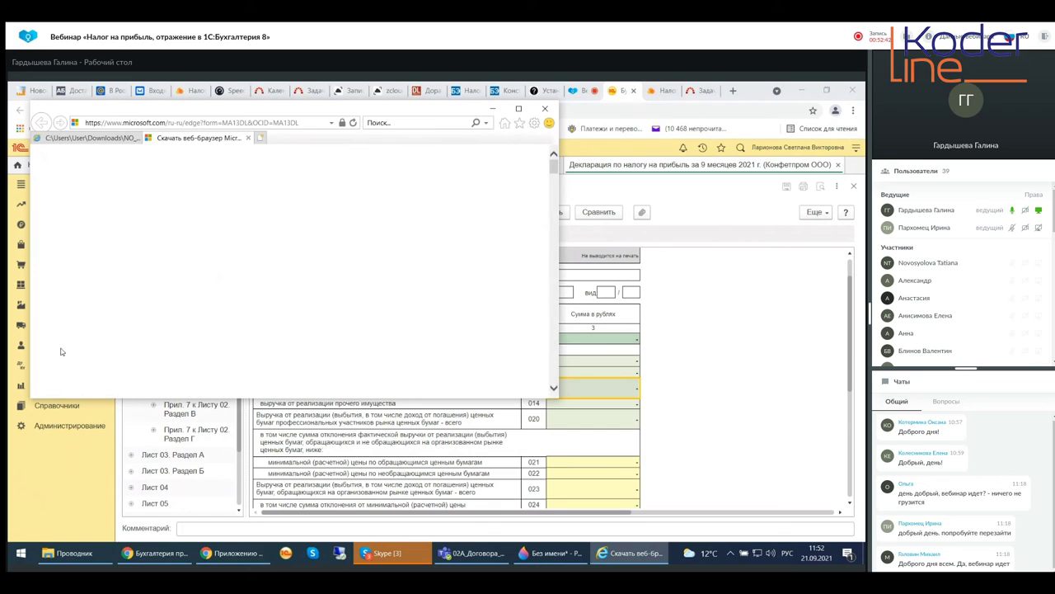
left_click(545, 108)
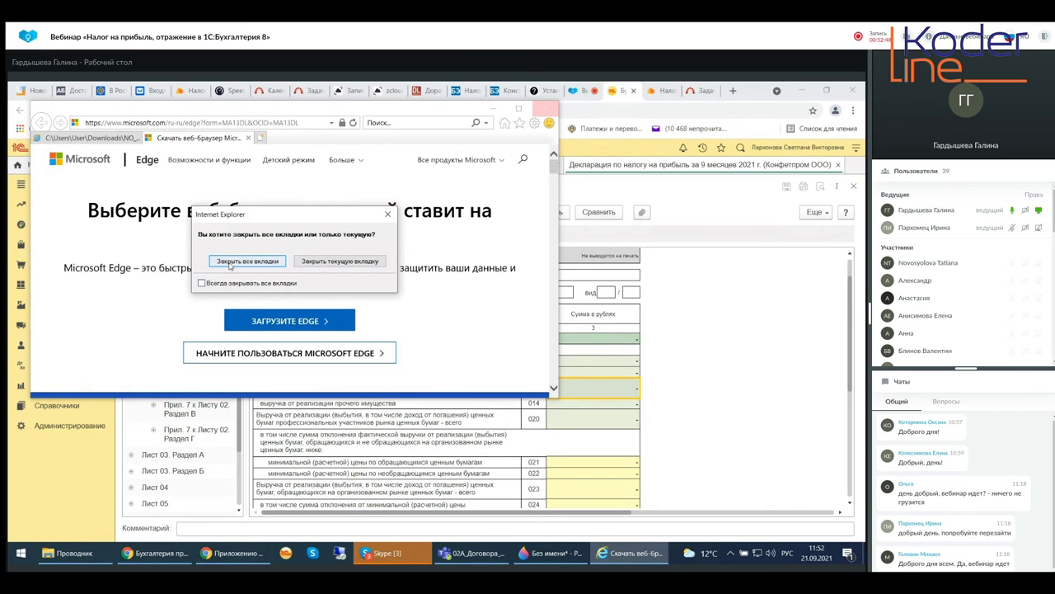
left_click(330, 262)
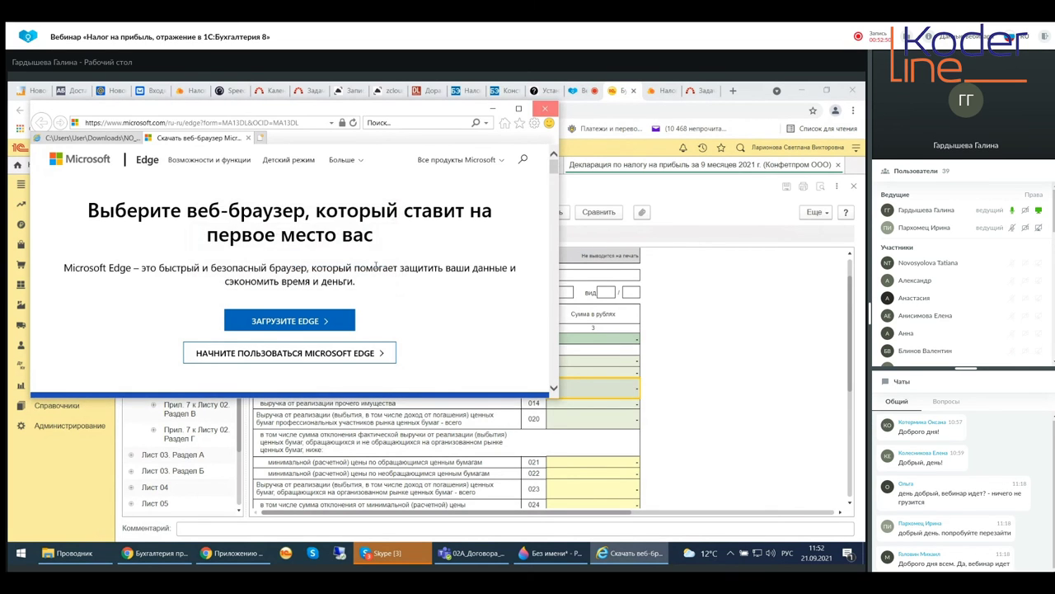
left_click(544, 110)
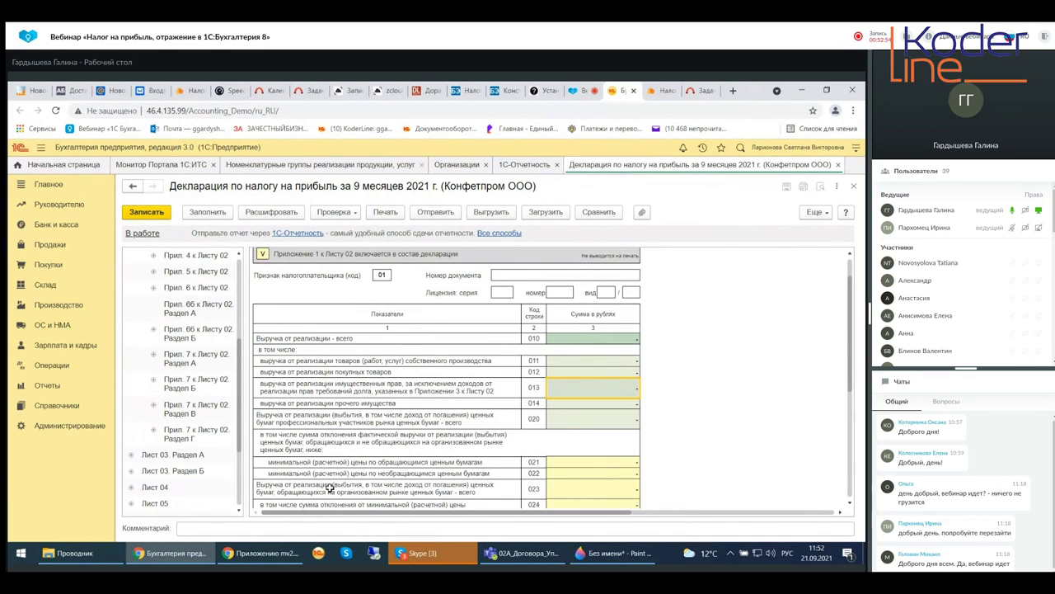
Open Лист 03. Раздел А of the declaration and review its dividend tax lines down to the Раздел В register.
scroll(329, 488, "down", 1)
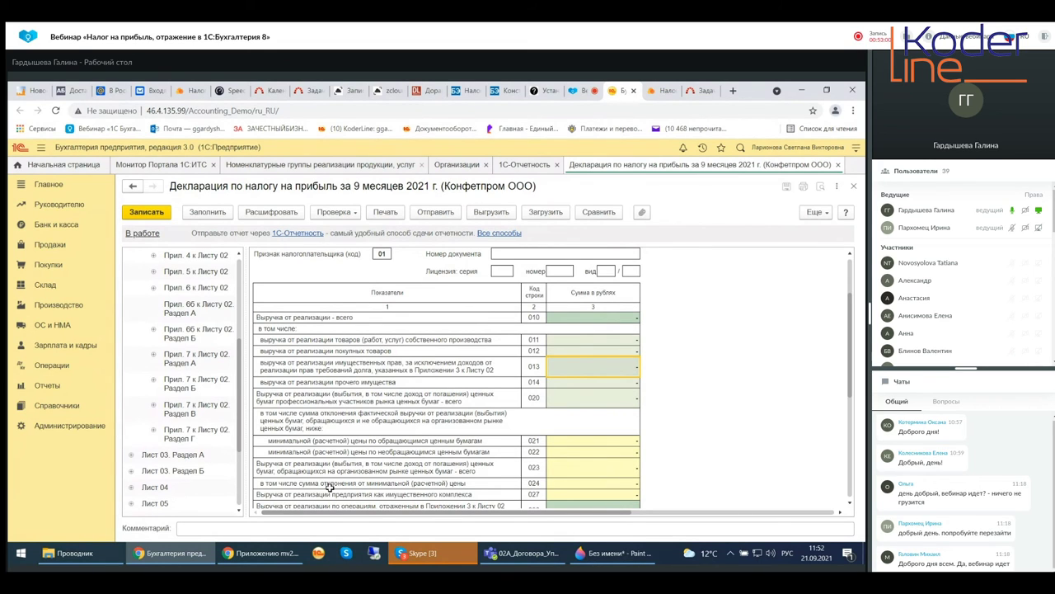
scroll(329, 489, "down", 1)
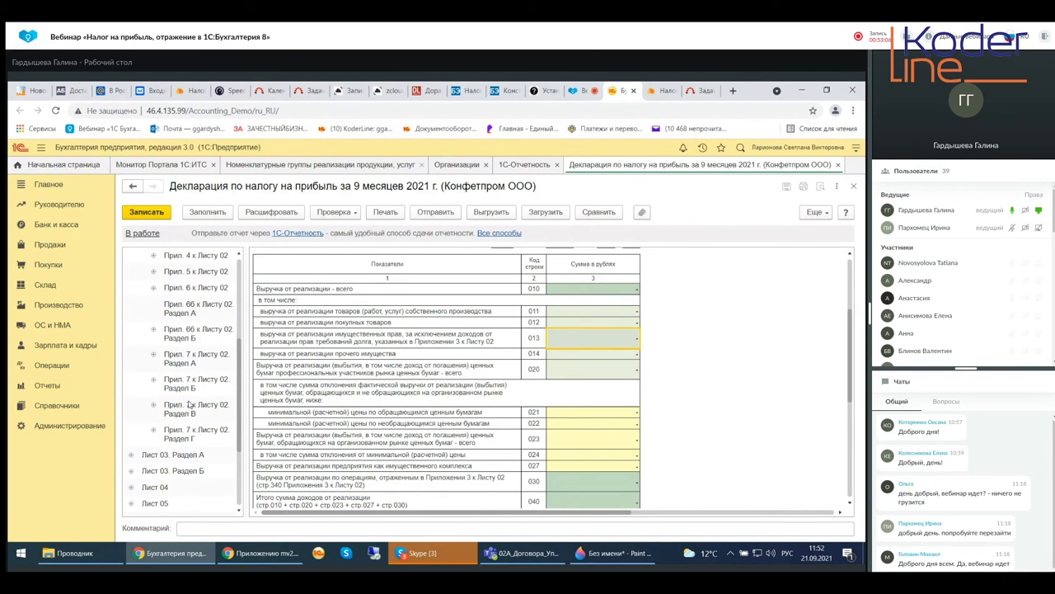
scroll(194, 420, "down", 1)
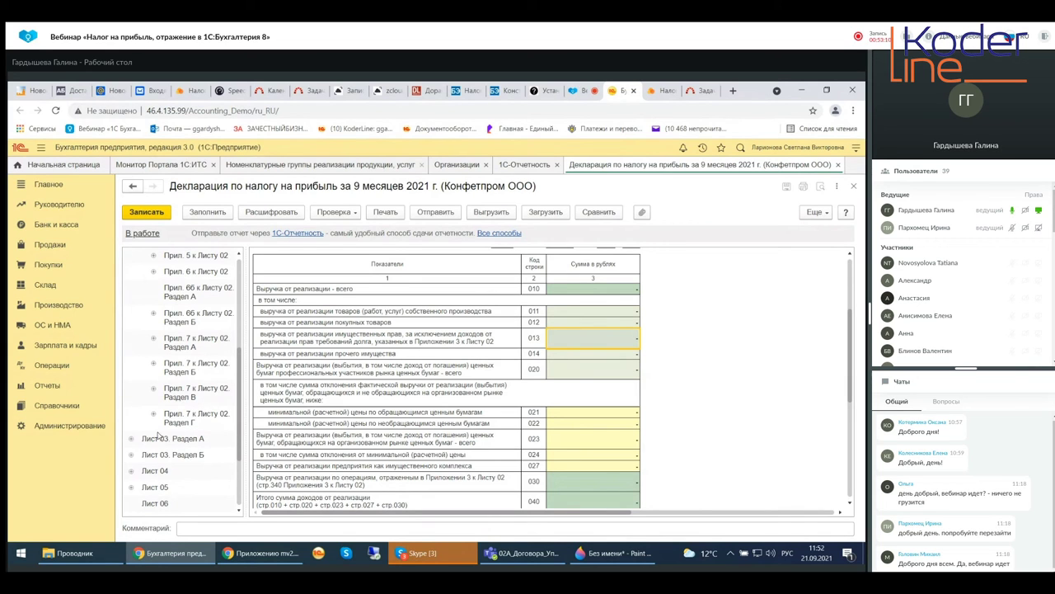
left_click(173, 438)
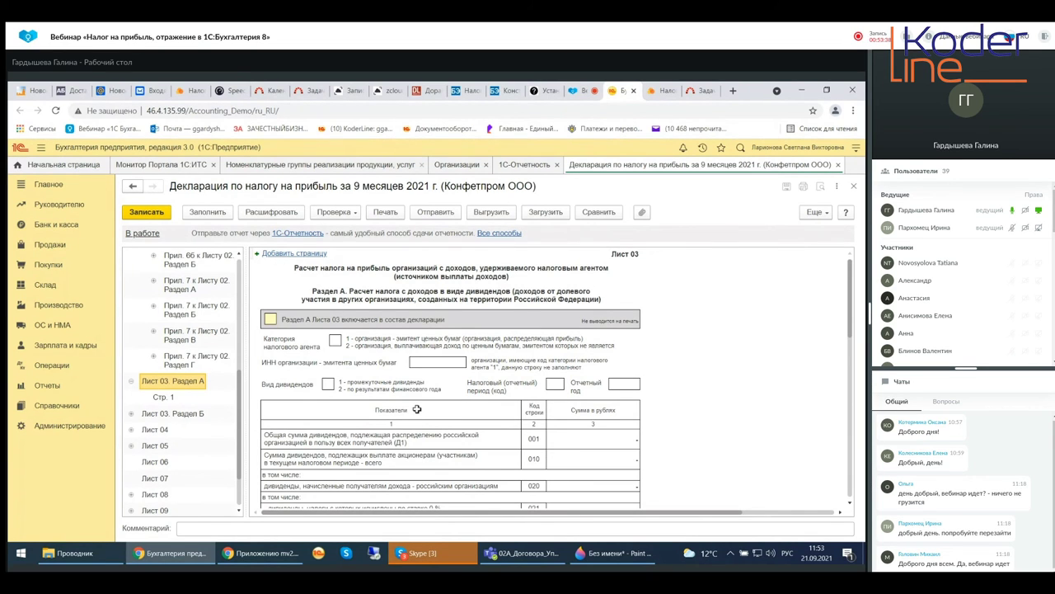
scroll(417, 409, "down", 5)
scroll(418, 409, "down", 6)
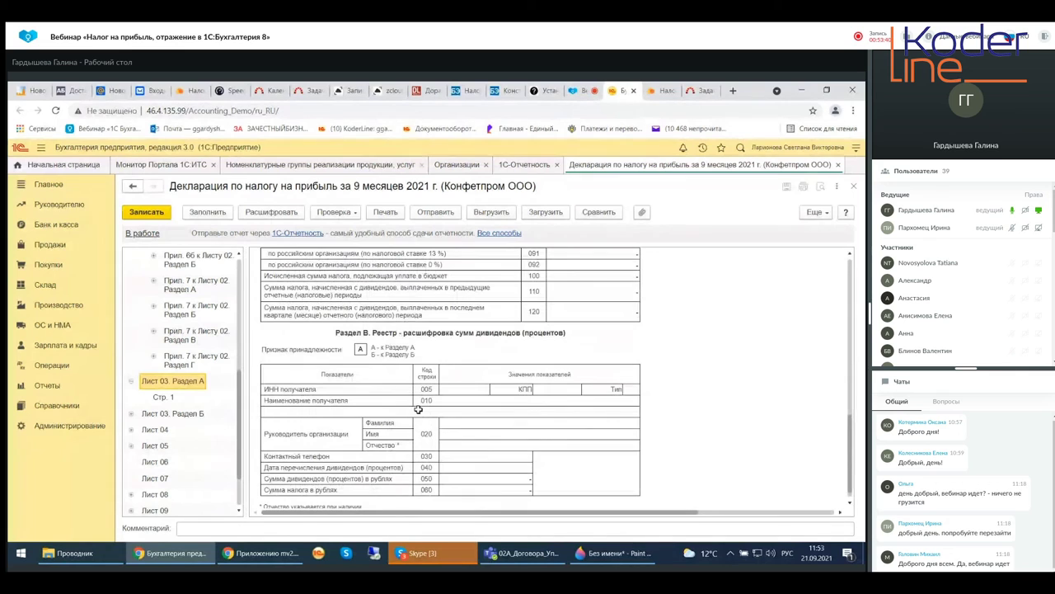
View the declaration's verification options and the 1С-Отчетность connection window, and close the window and the declaration.
left_click(334, 212)
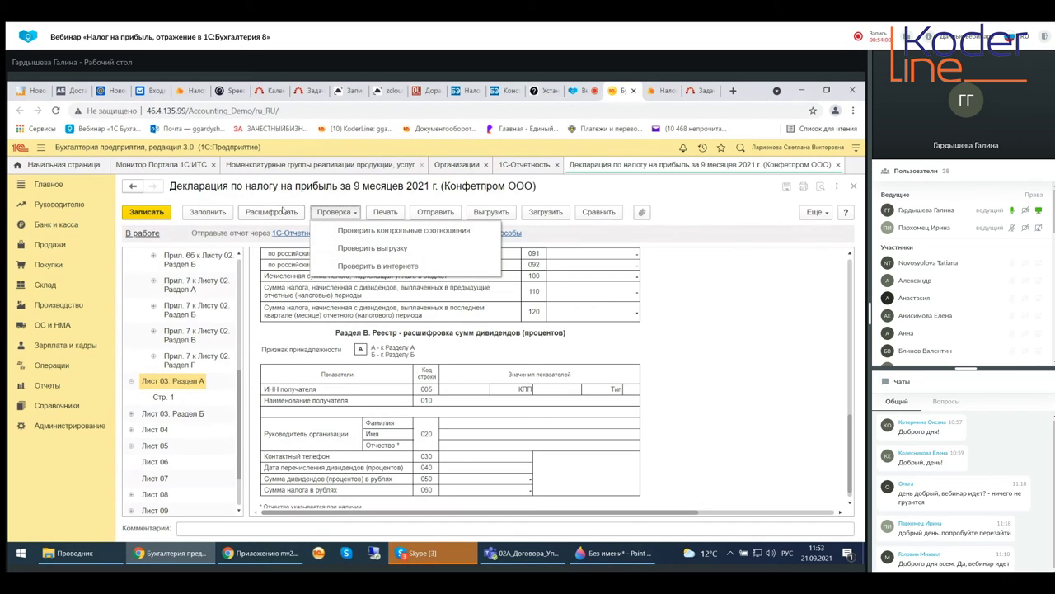
left_click(602, 357)
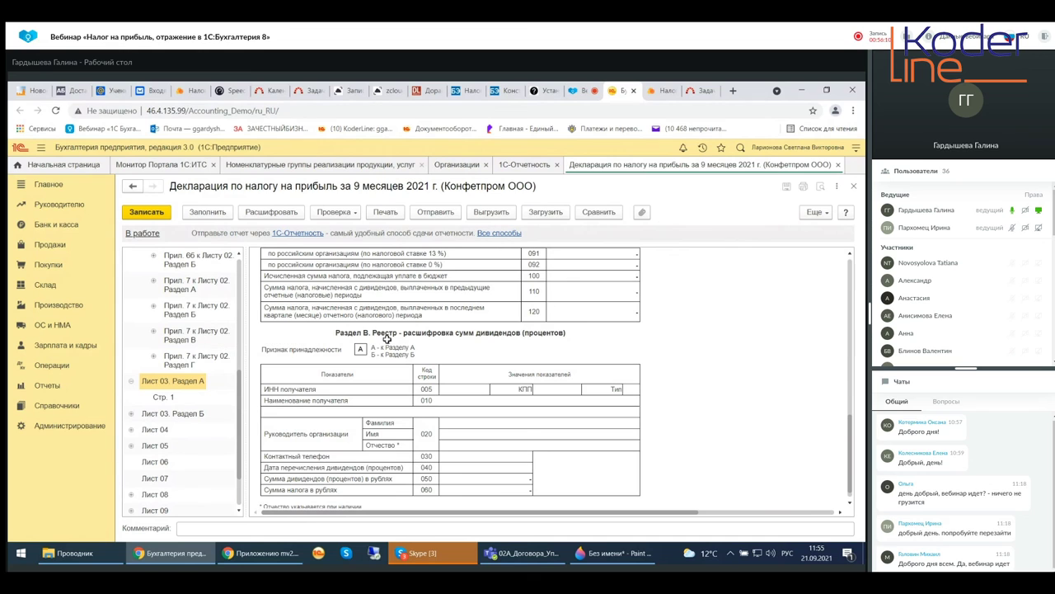
scroll(387, 339, "up", 10)
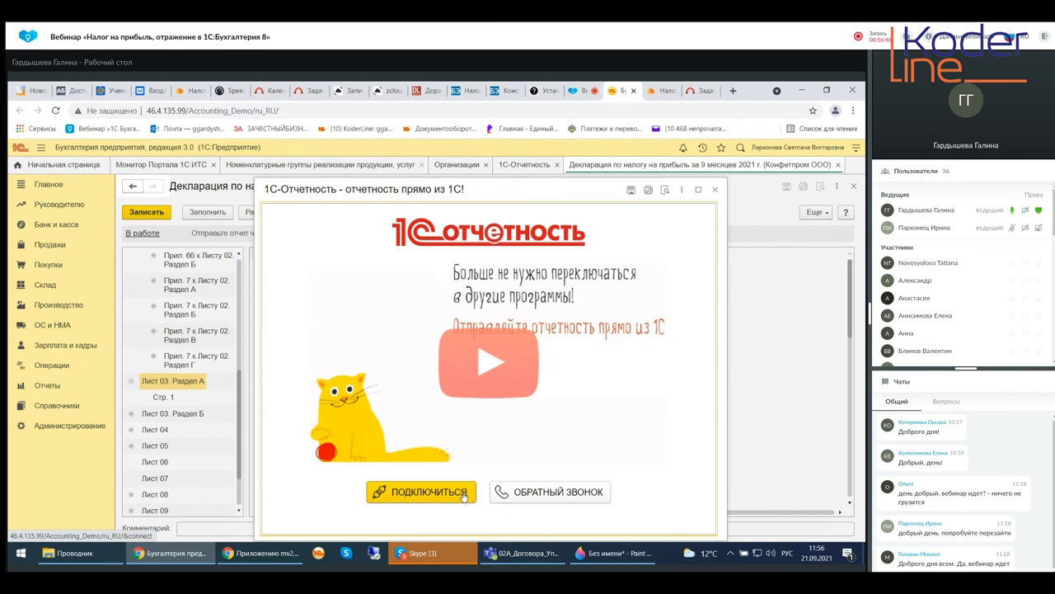
left_click(715, 189)
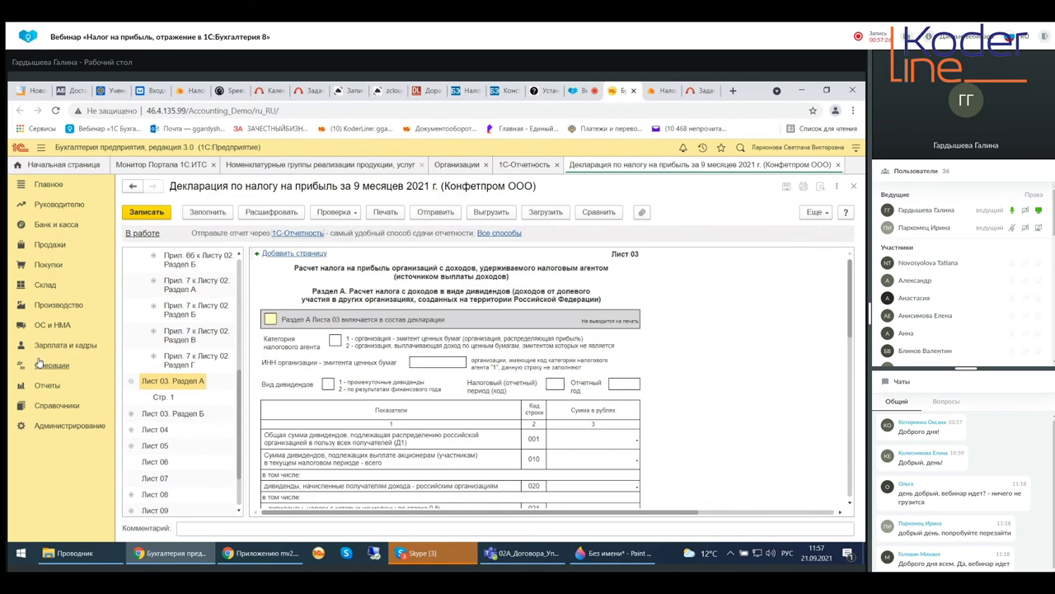
left_click(852, 188)
View the small-business accounting registers and the full list of reports, and close both.
left_click(45, 387)
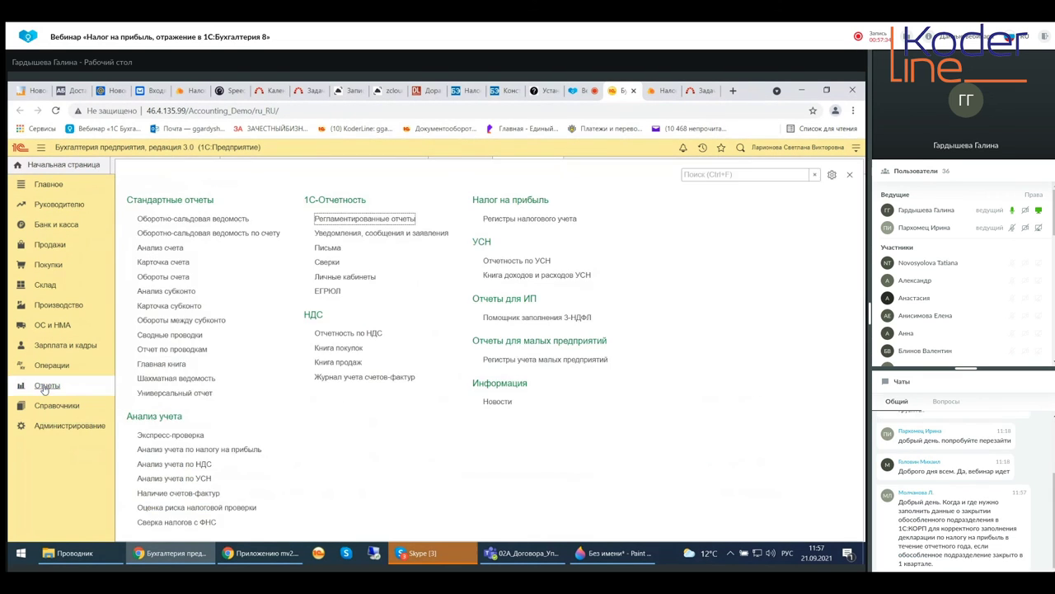
left_click(490, 364)
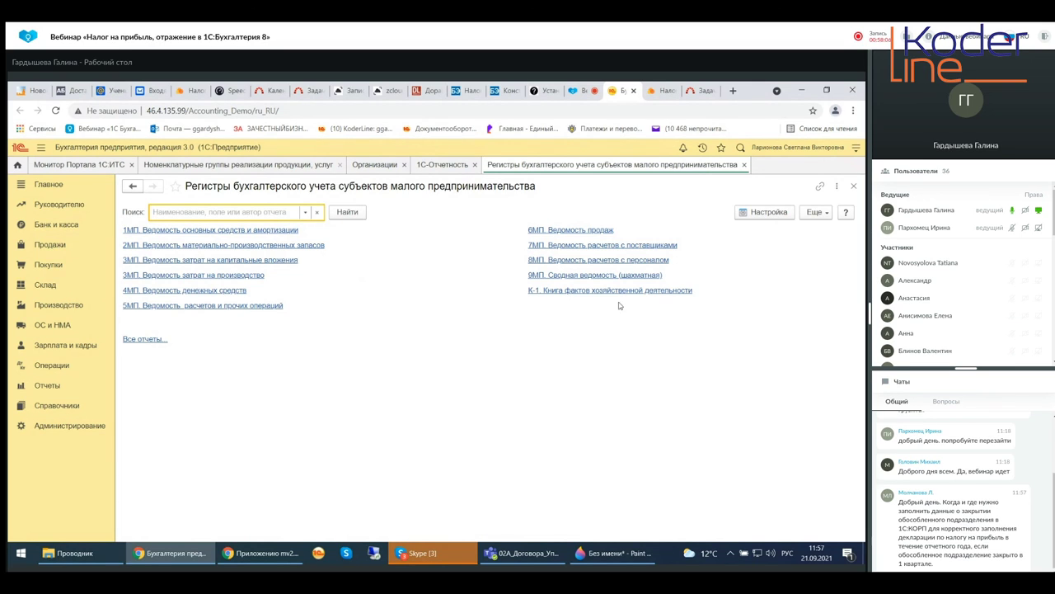
left_click(132, 341)
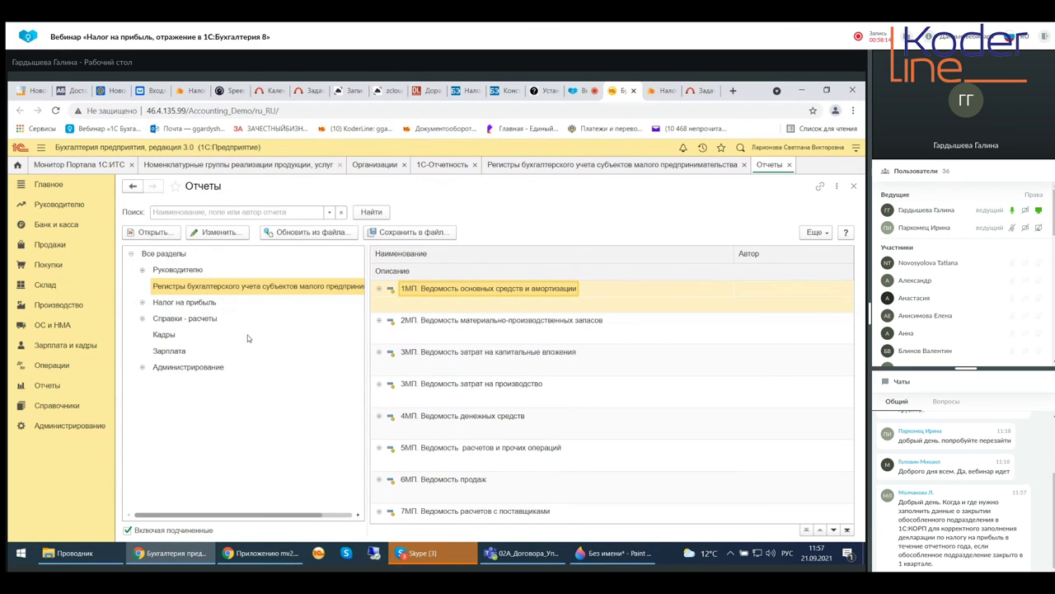
left_click(853, 185)
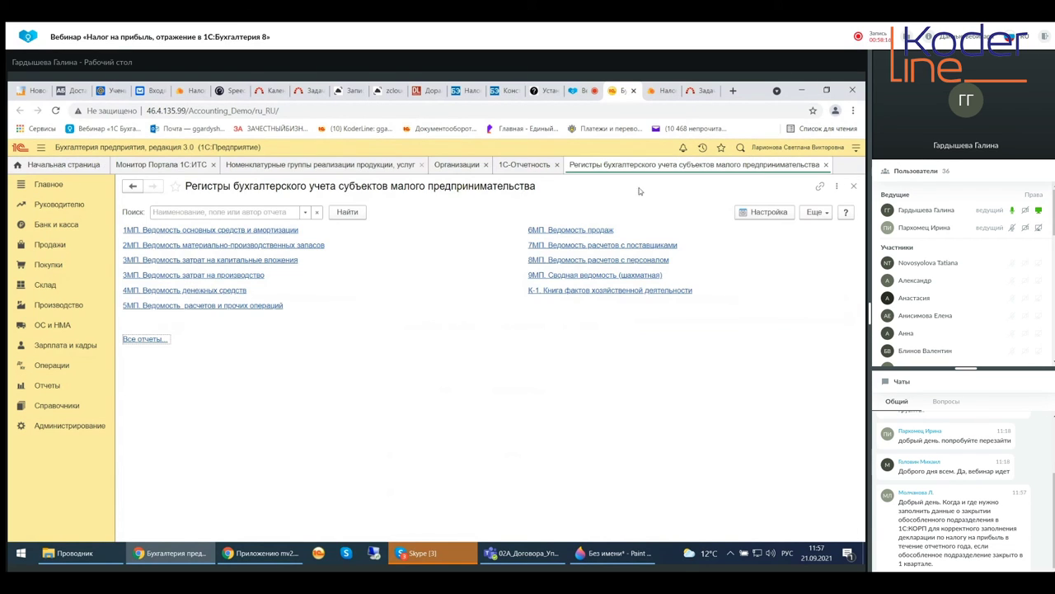
left_click(825, 164)
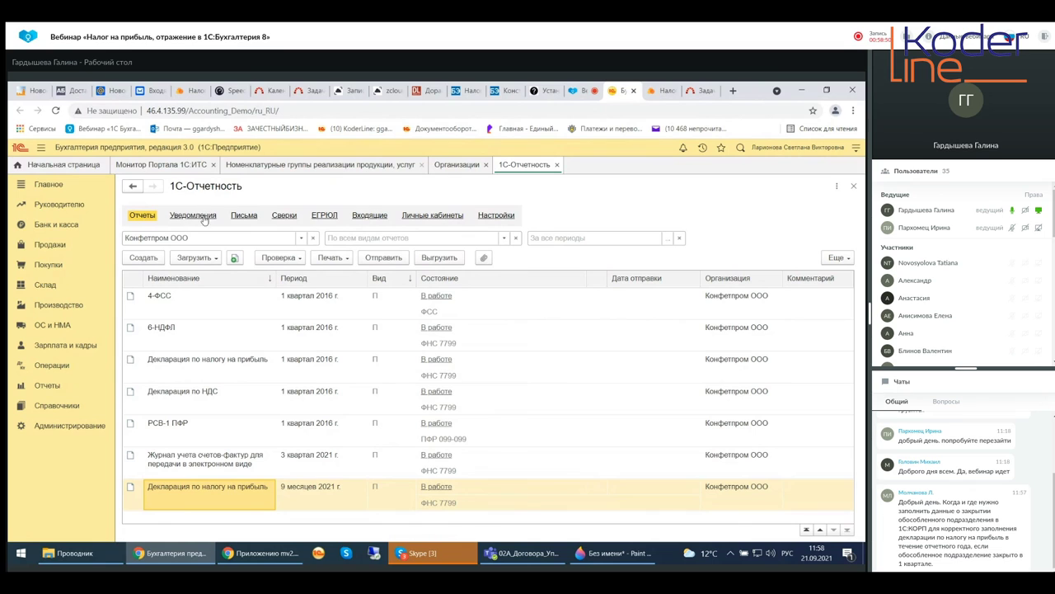
Review the 1С-Отчетность settings, exchange settings and Журнал обмена с контролирующими органами, decline opening the accounts directory, and close the reporting window.
left_click(473, 210)
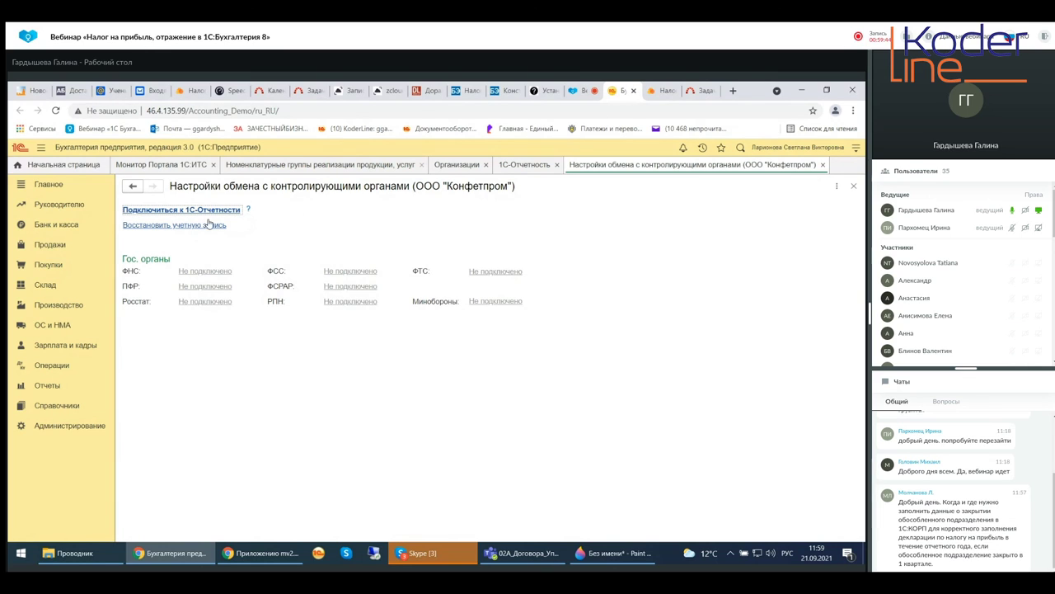
left_click(855, 187)
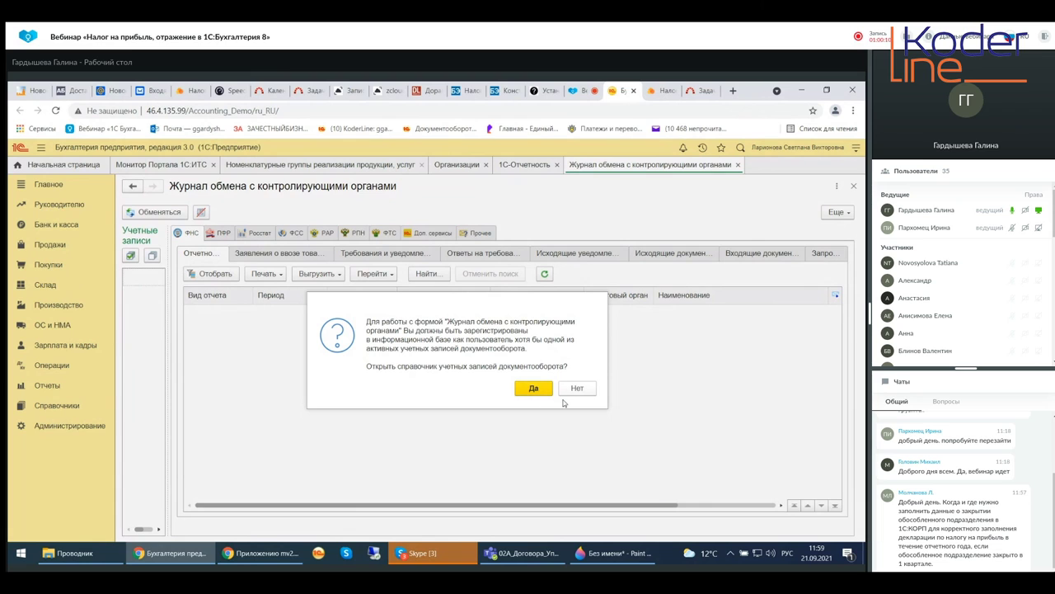
left_click(569, 394)
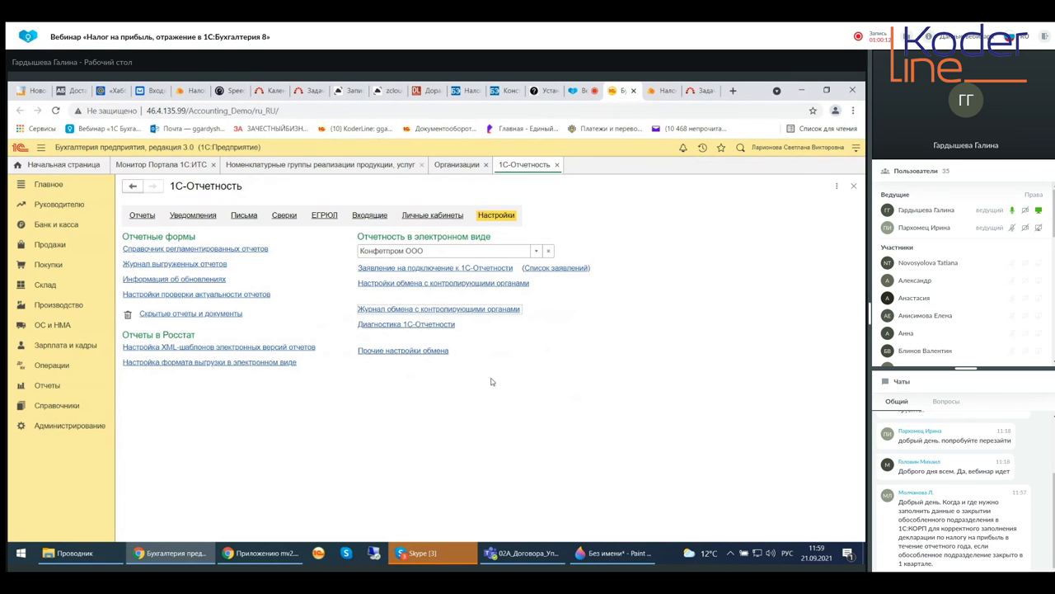
left_click(557, 165)
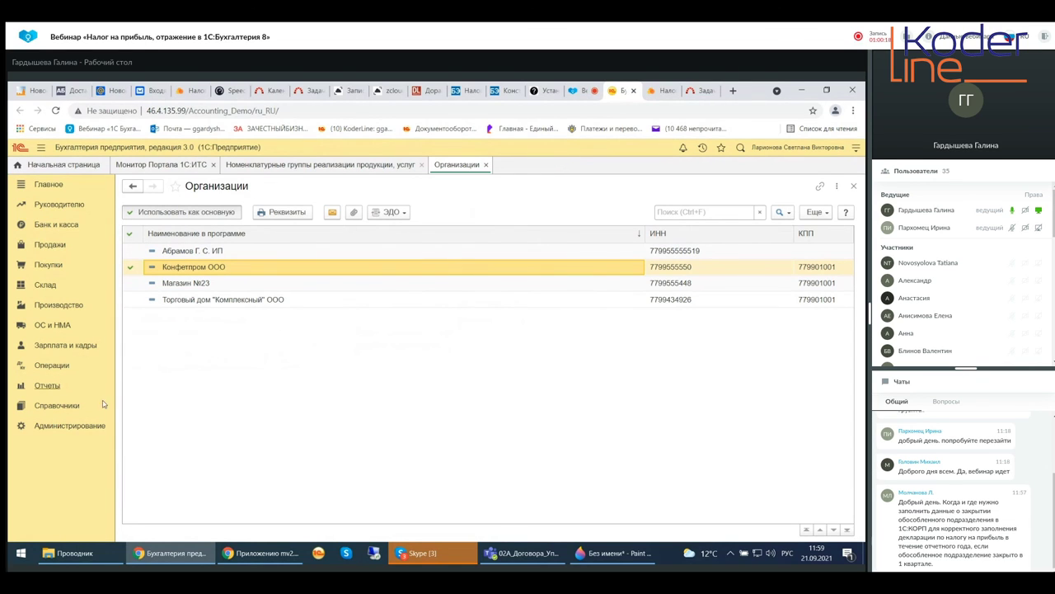
Reopen the regulated reports list of Конфетпром ООО and dismiss the 1С-Отчетность connection offer.
left_click(46, 385)
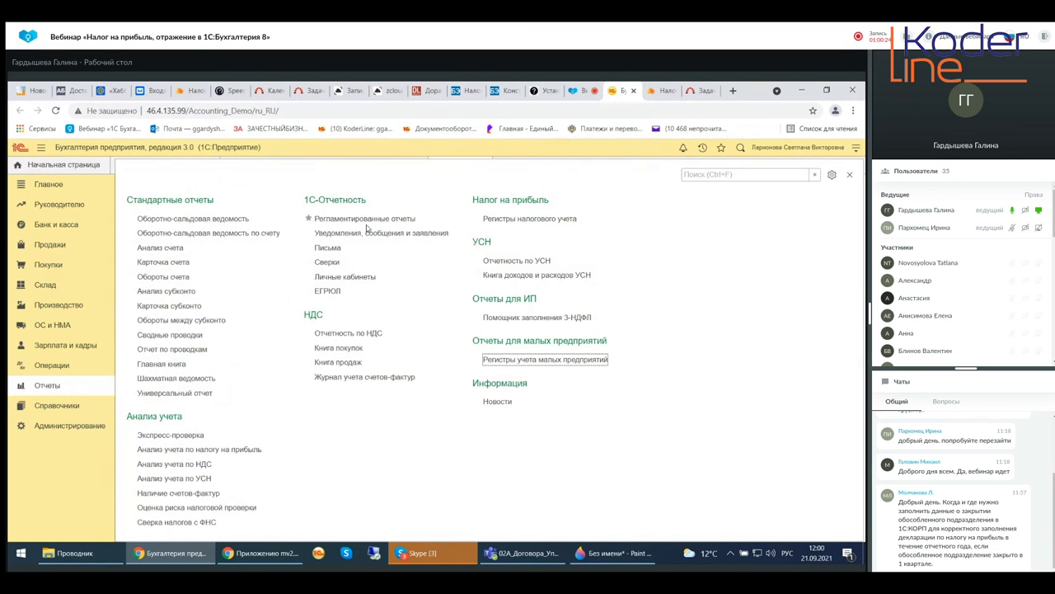
left_click(350, 231)
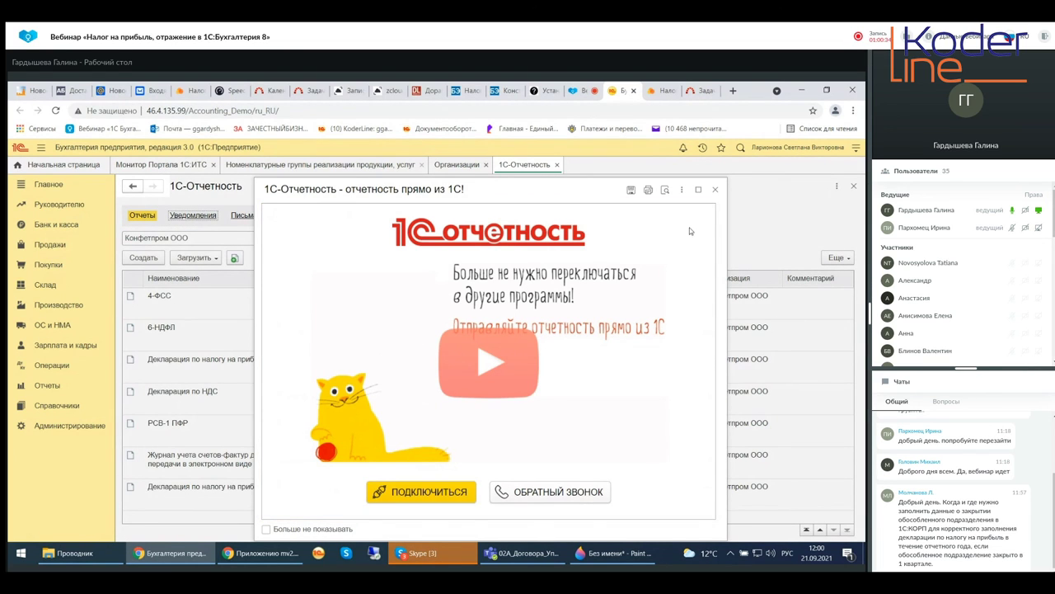
left_click(714, 192)
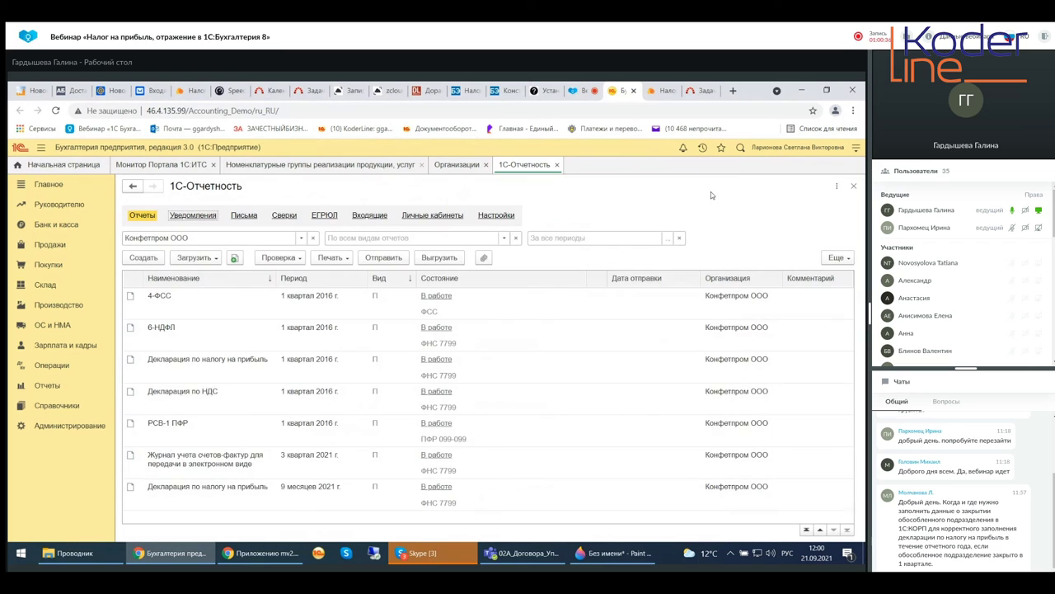
View the status choices for the 1 квартал 2016 г. profit tax declaration, highlight Подготовлено, and close the selection without applying it.
left_click(436, 362)
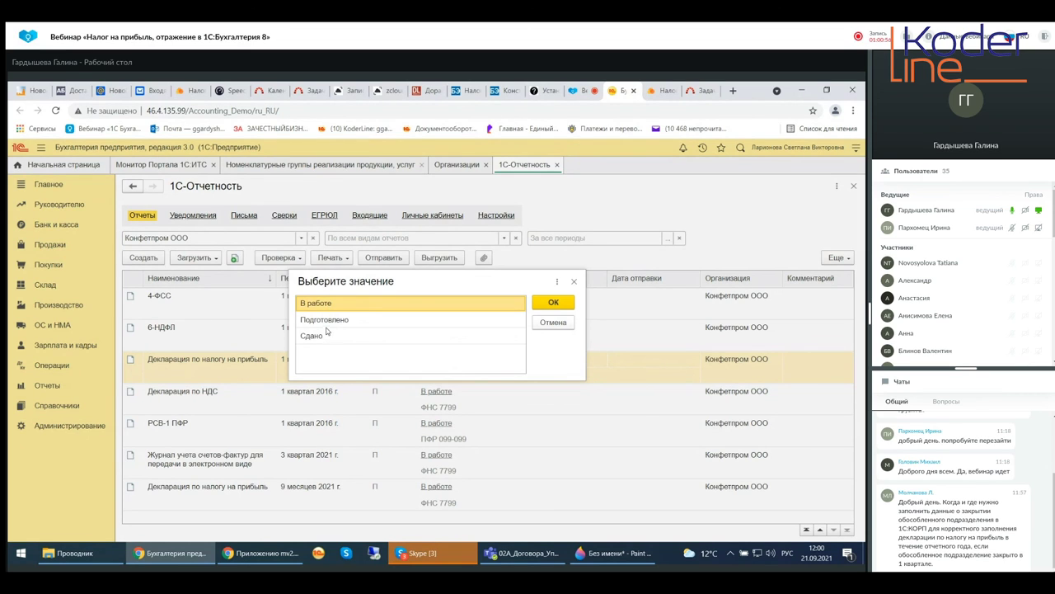
left_click(328, 321)
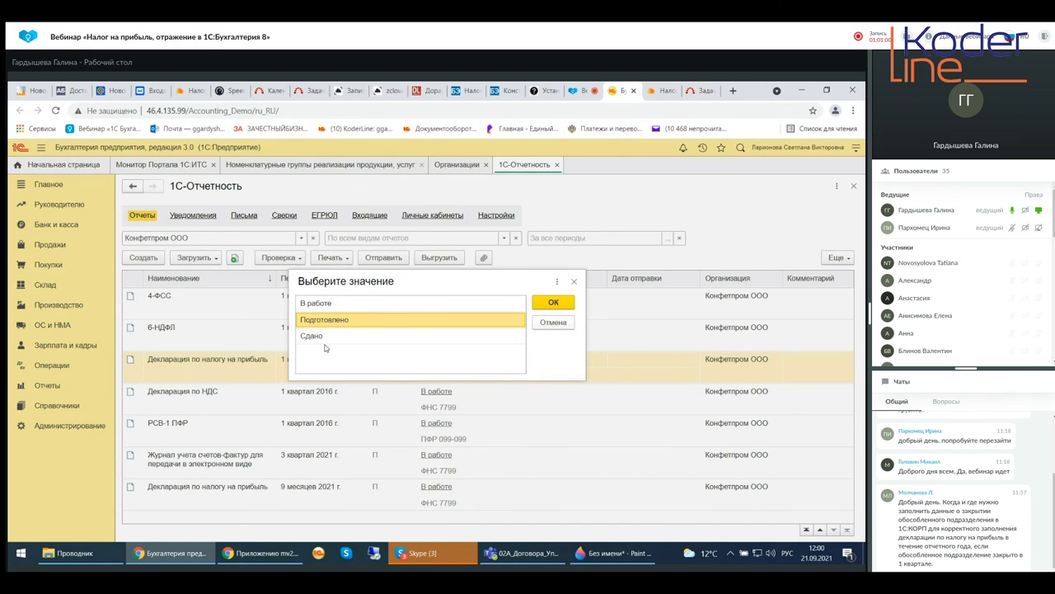
left_click(575, 284)
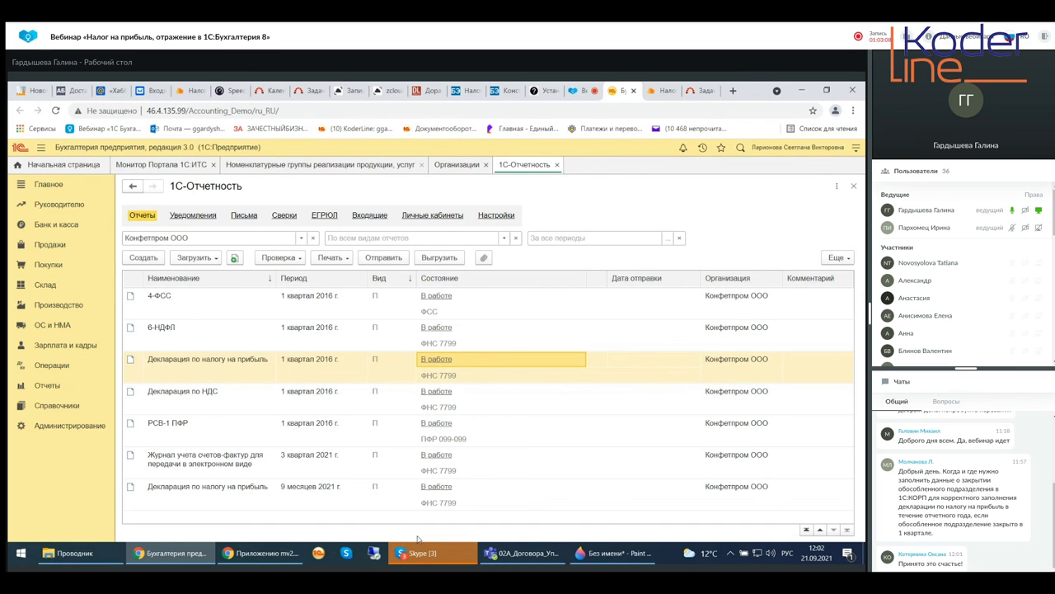
mouse_move(435, 553)
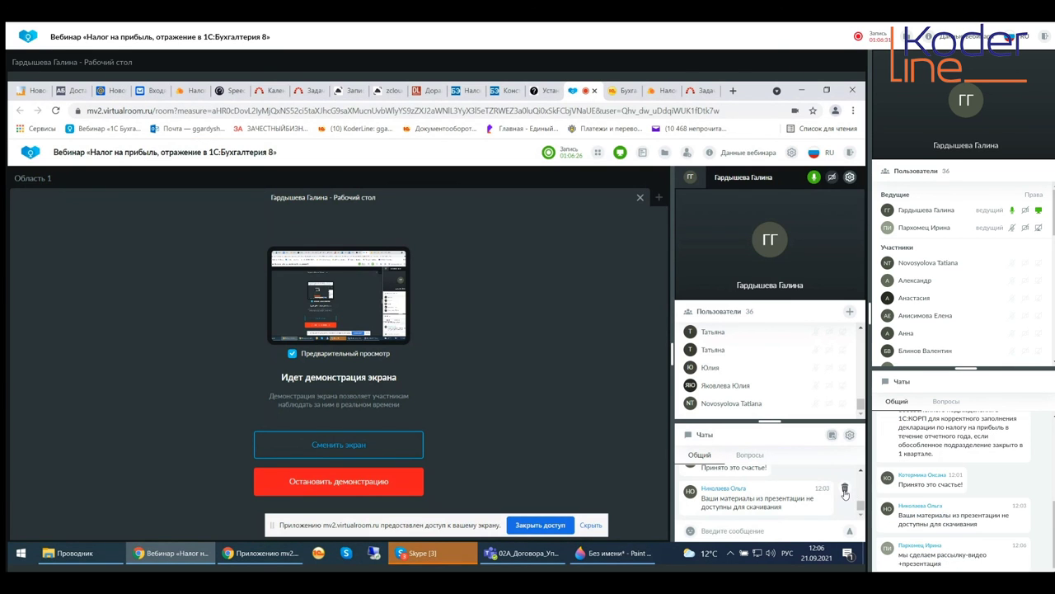
mouse_move(290, 541)
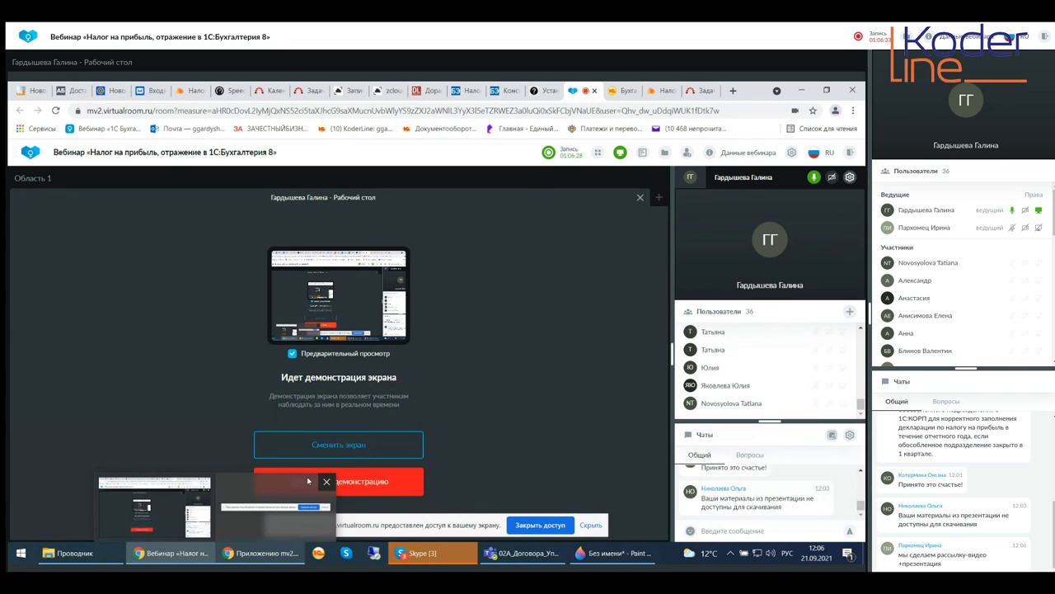